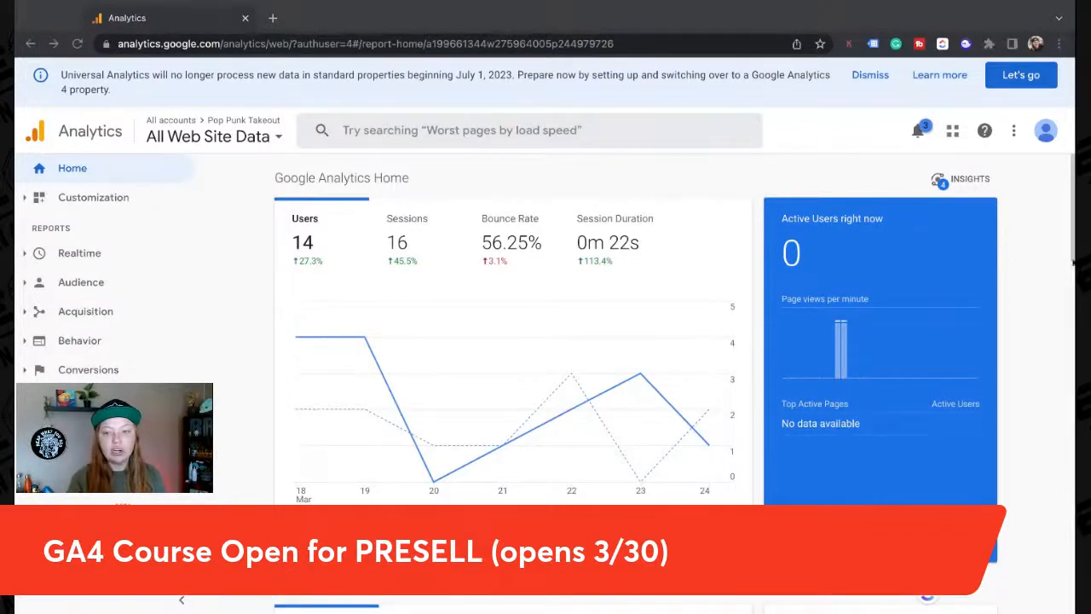
pyautogui.click(1054, 271)
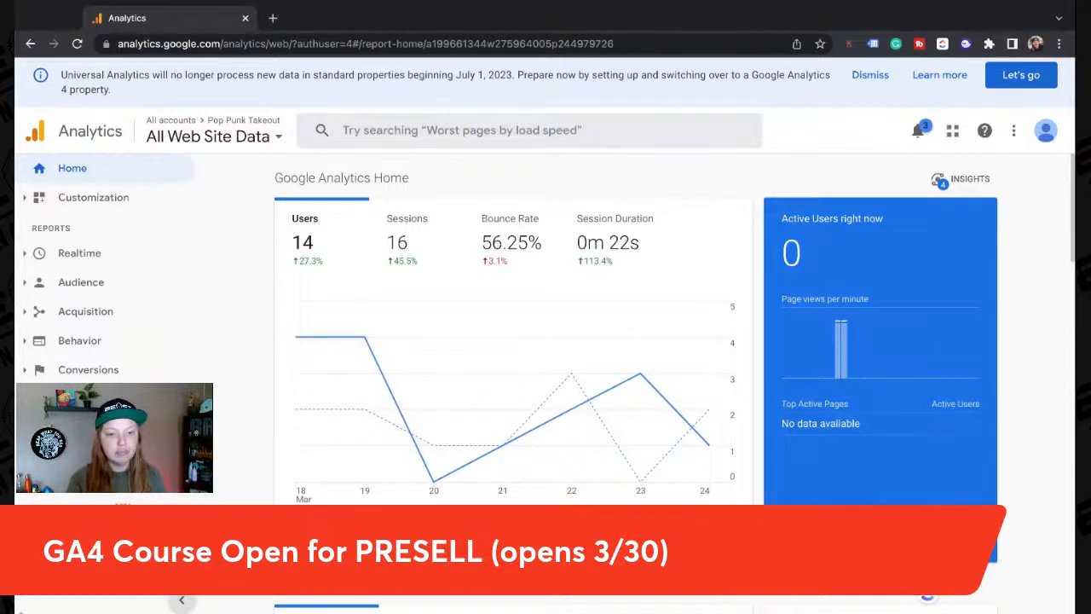
pyautogui.moveTo(14, 253); pyautogui.dragTo(29, 253)
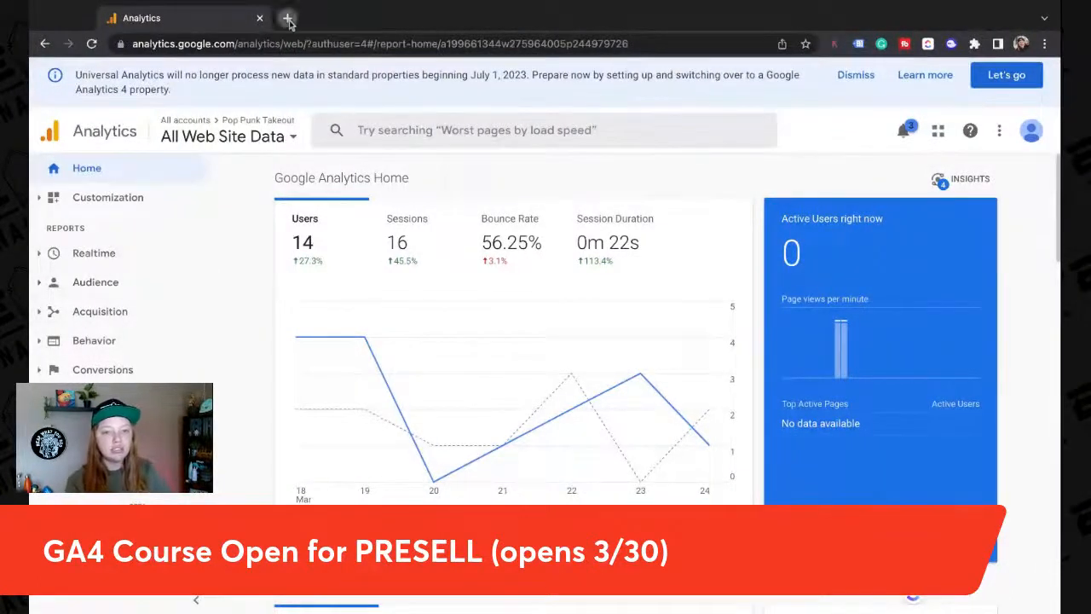
# Step: Open Google Analytics in a new browser tab and switch to the Google account that holds the BEAST Analytics properties
pyautogui.click(287, 18)
pyautogui.write('an')
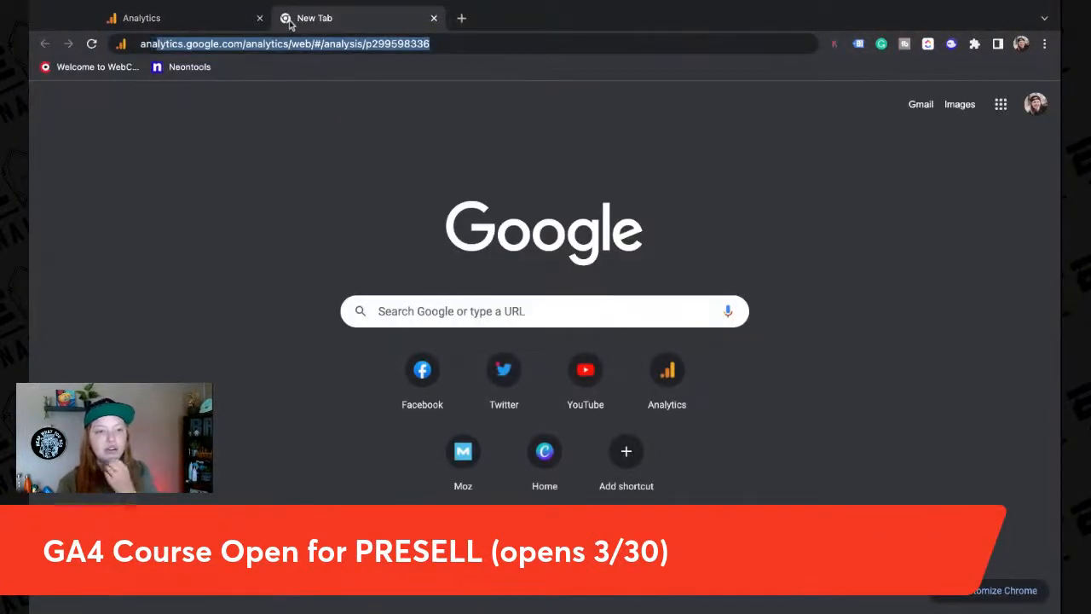
pyautogui.press('Return')
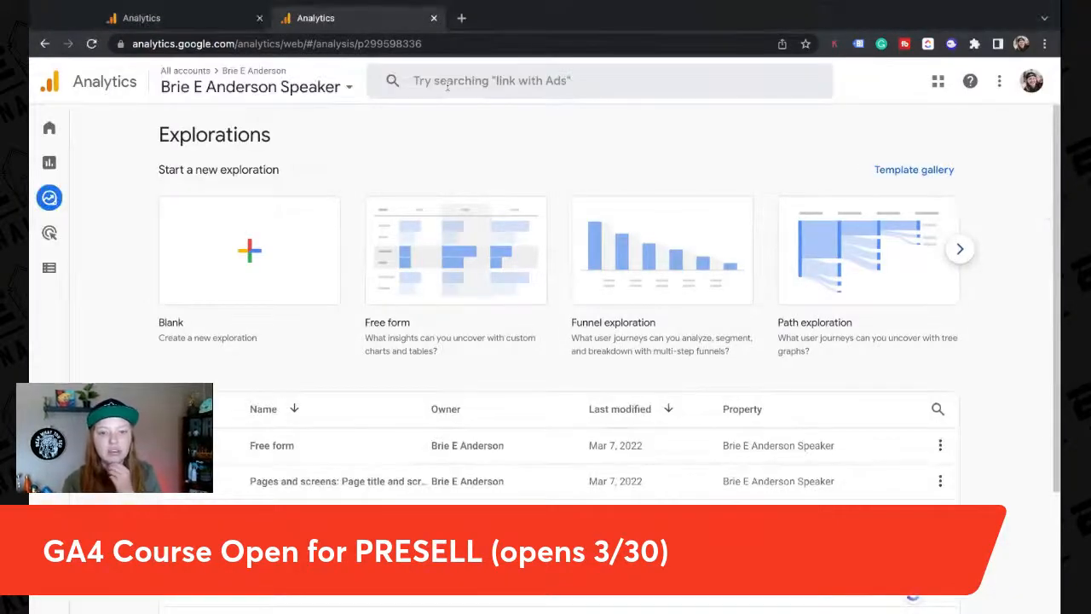
pyautogui.click(1030, 85)
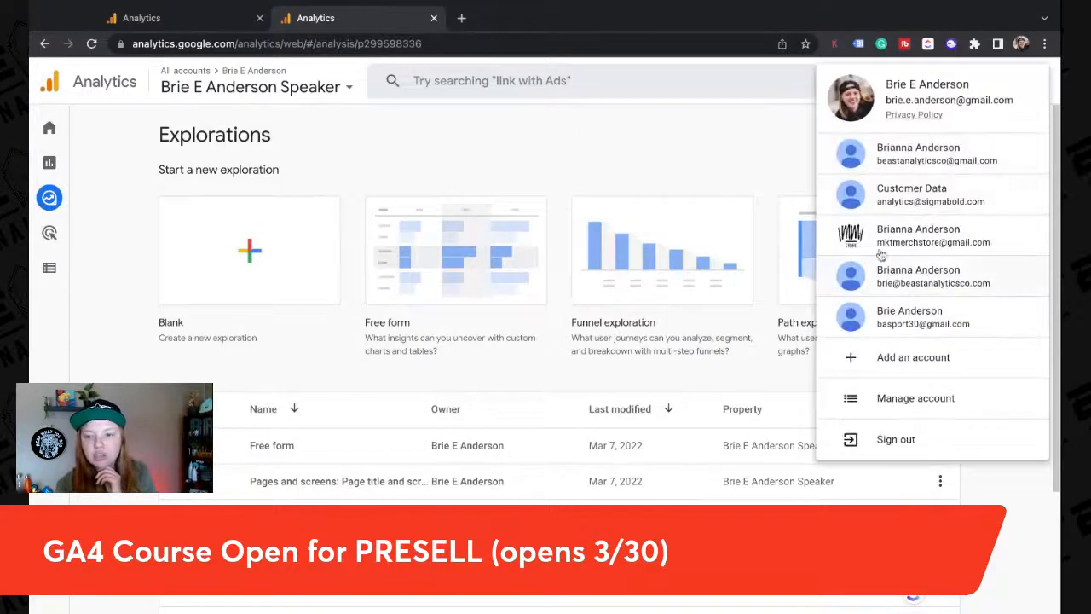
pyautogui.click(884, 151)
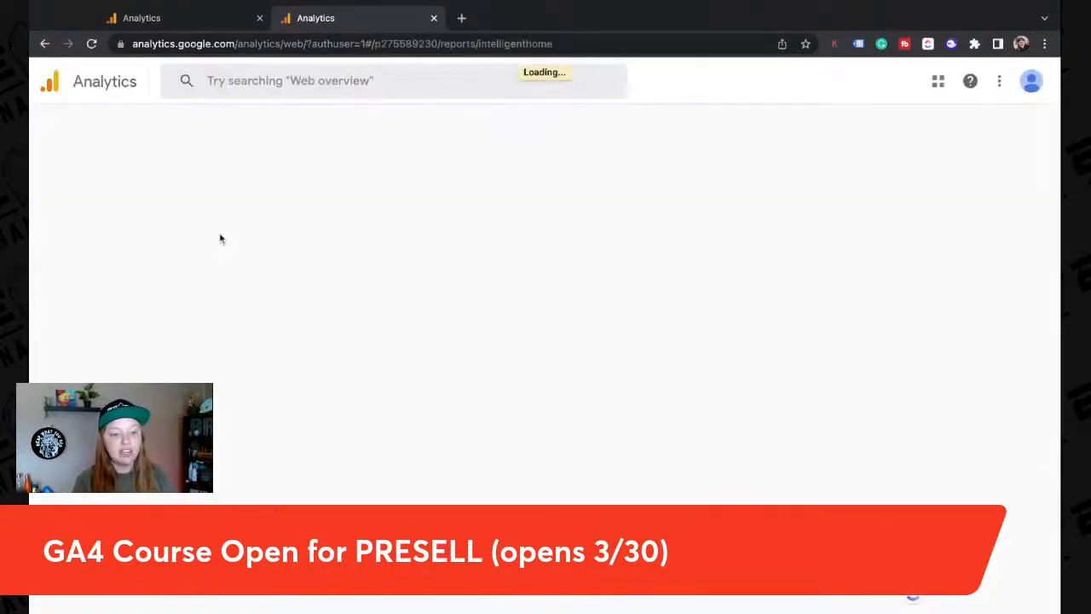
# Step: Open the All Web Site Data view of the BEAST Analytics Universal Analytics property
pyautogui.moveTo(51, 194)
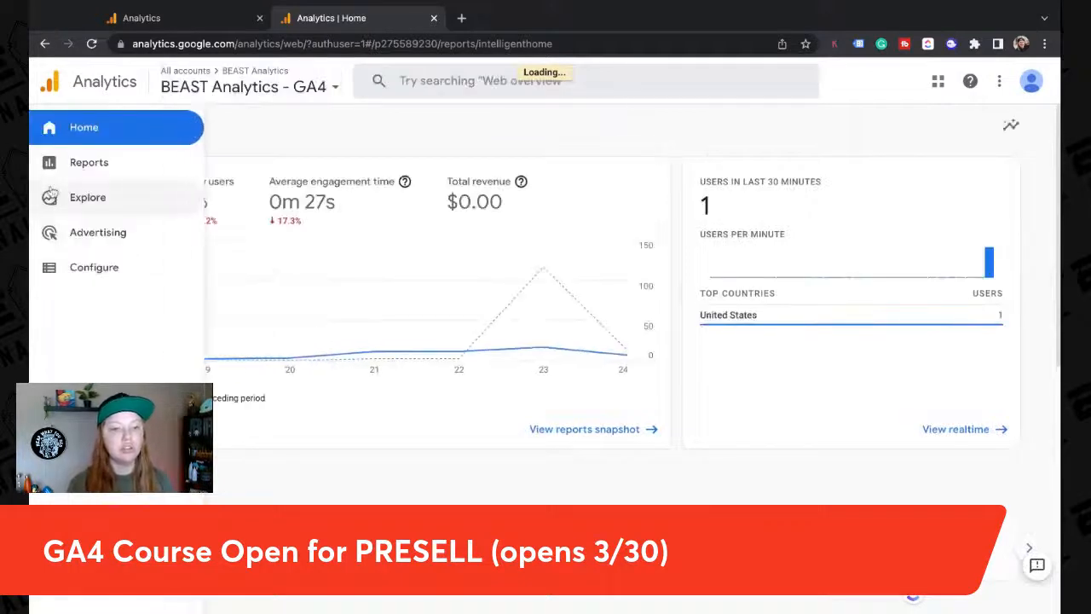
pyautogui.click(215, 87)
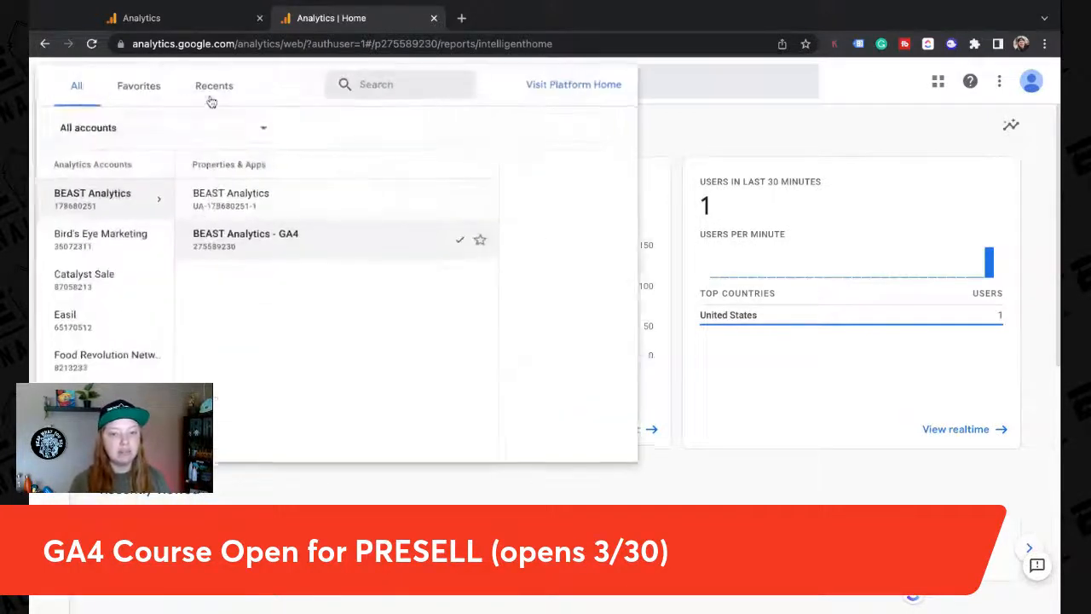
pyautogui.click(237, 203)
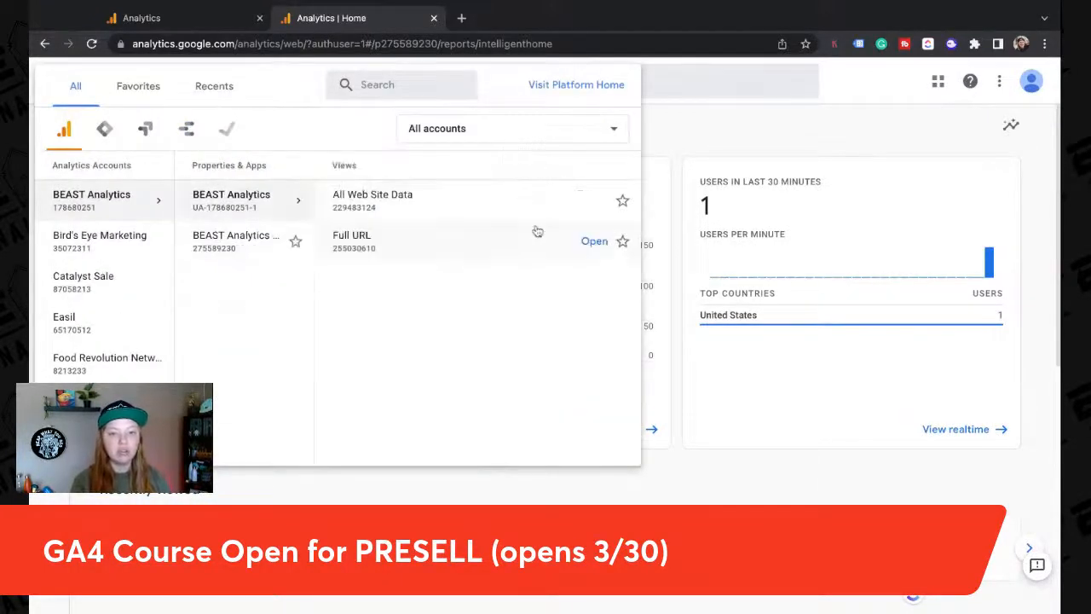
pyautogui.click(356, 201)
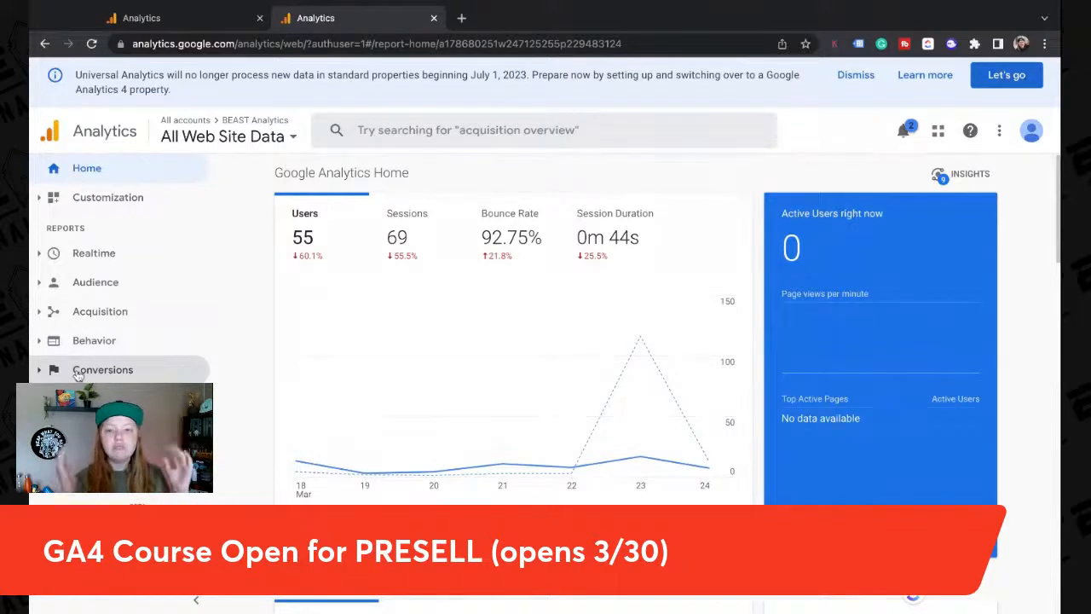
# Step: In the original Pop Punk Takeout browser tab, switch to the BEAST Analytics Google account and open the BEAST Analytics - GA4 property
pyautogui.click(197, 26)
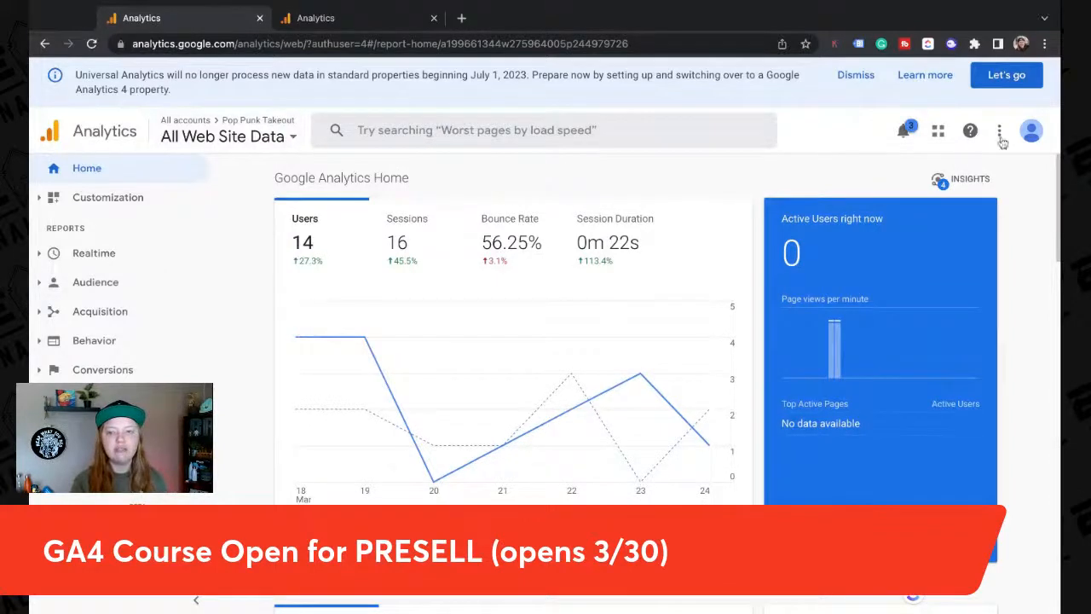
pyautogui.click(1030, 130)
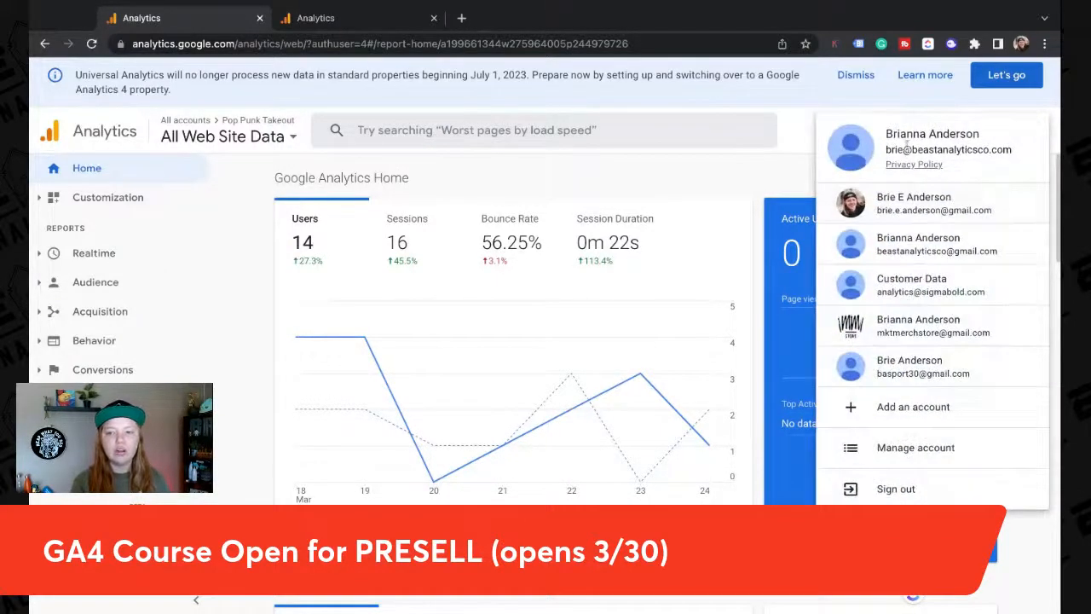
pyautogui.click(910, 243)
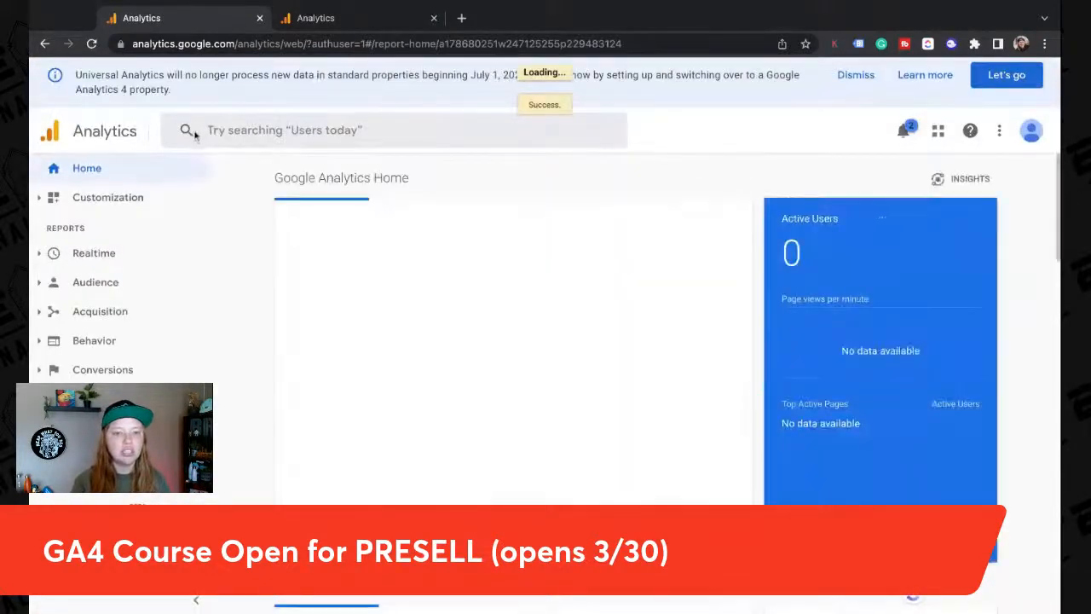
pyautogui.click(194, 138)
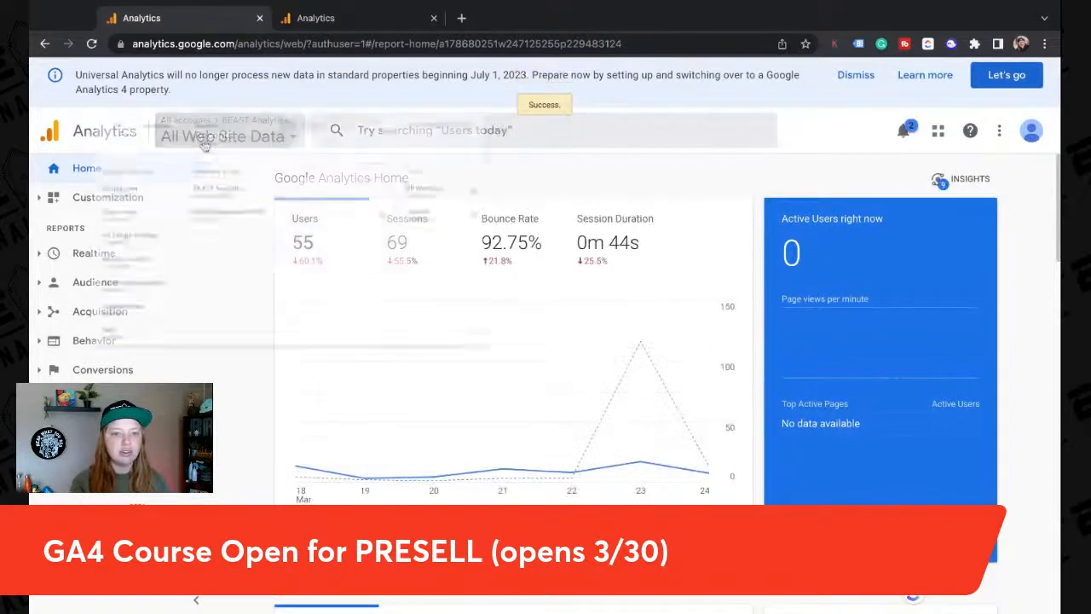
pyautogui.click(239, 283)
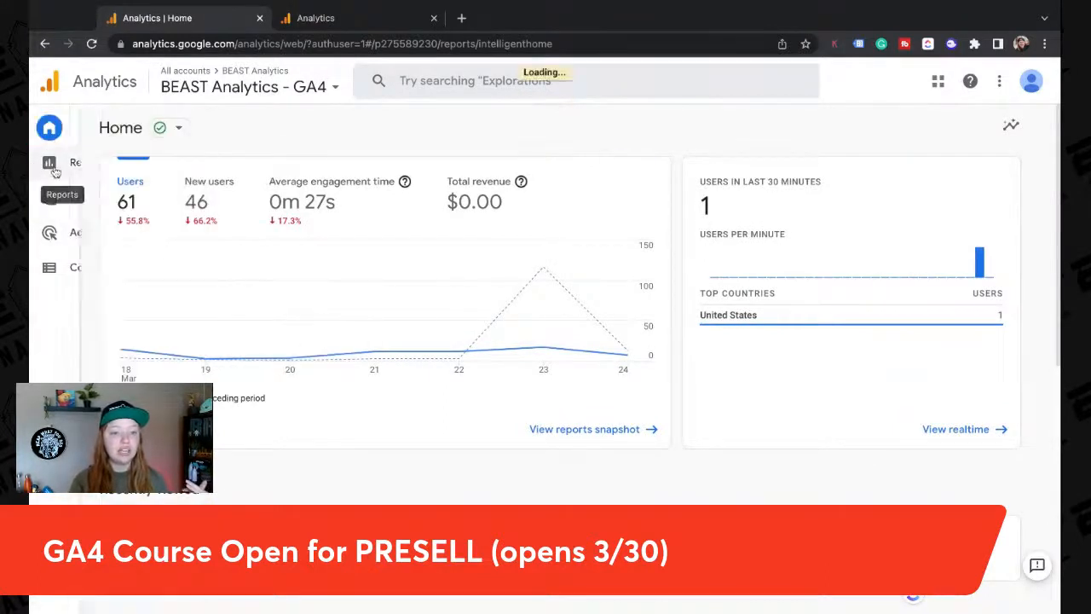
# Step: Open the GA4 Reports snapshot and compare its report navigation with the Universal Analytics view in the other browser tab
pyautogui.click(48, 162)
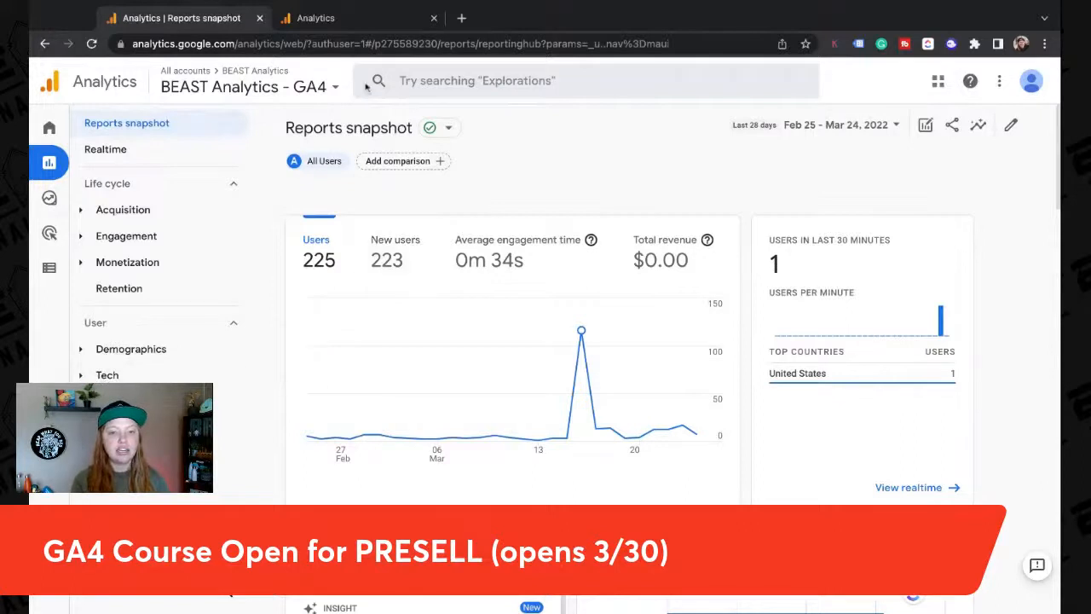
pyautogui.click(326, 28)
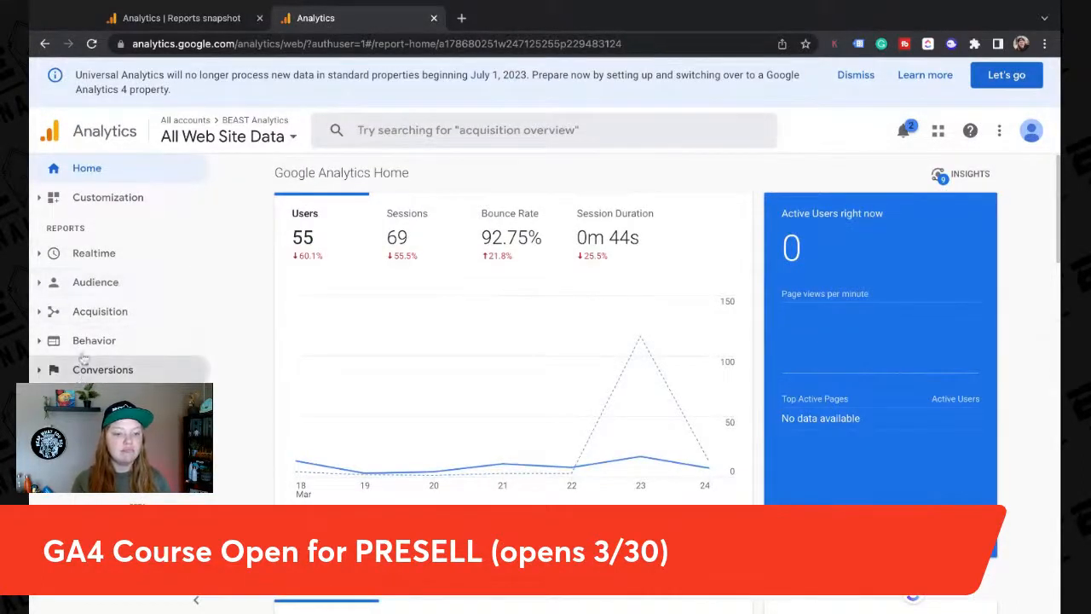
pyautogui.click(213, 18)
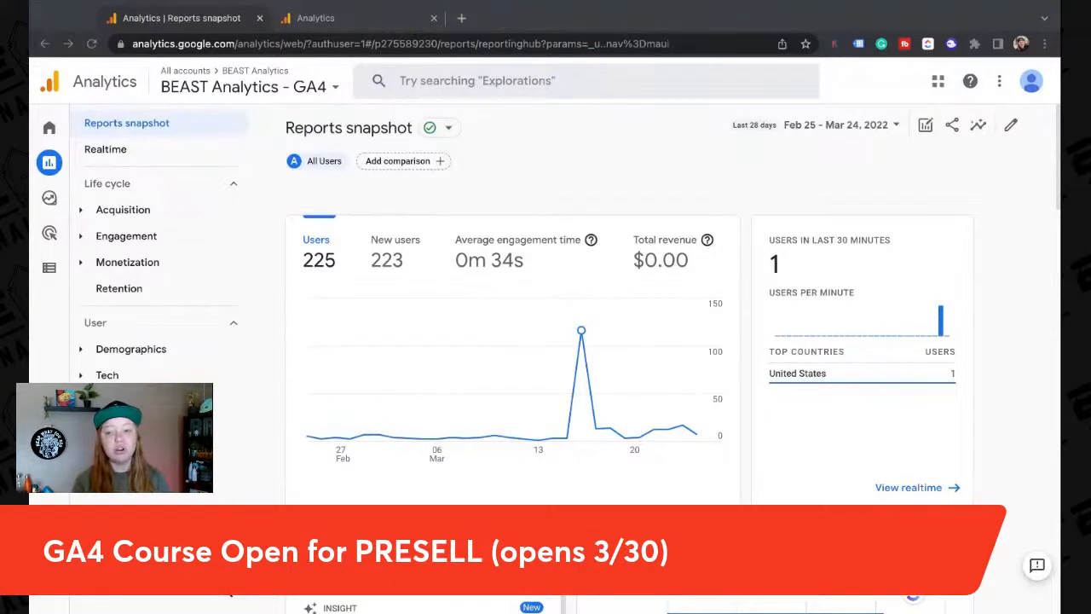
pyautogui.click(1054, 316)
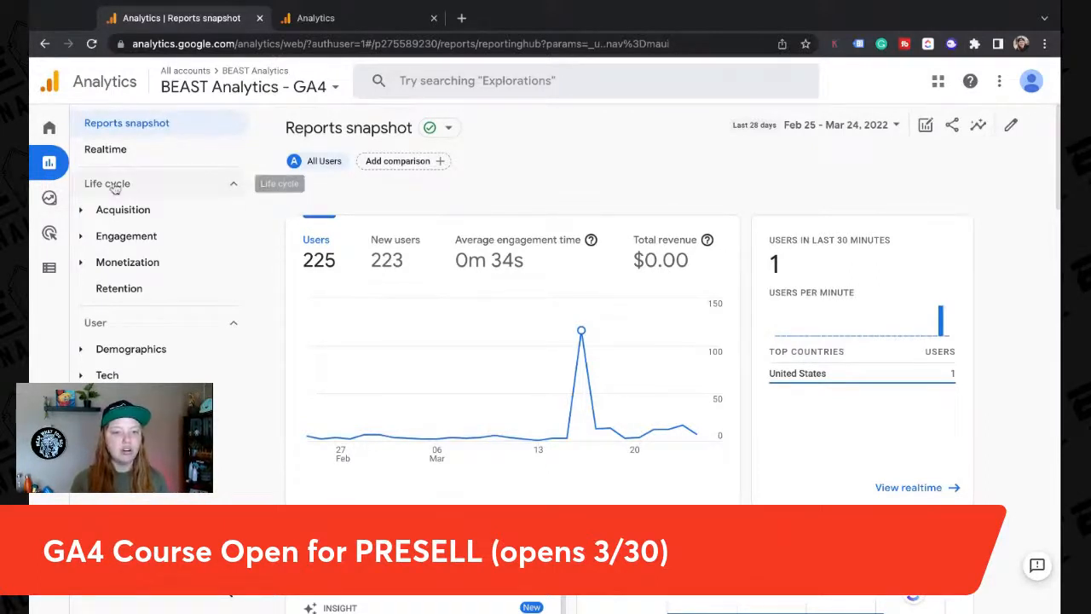
# Step: Expand the Acquisition topic under Life cycle, and collapse and re-expand the Life cycle section to see which reports it groups
pyautogui.click(81, 209)
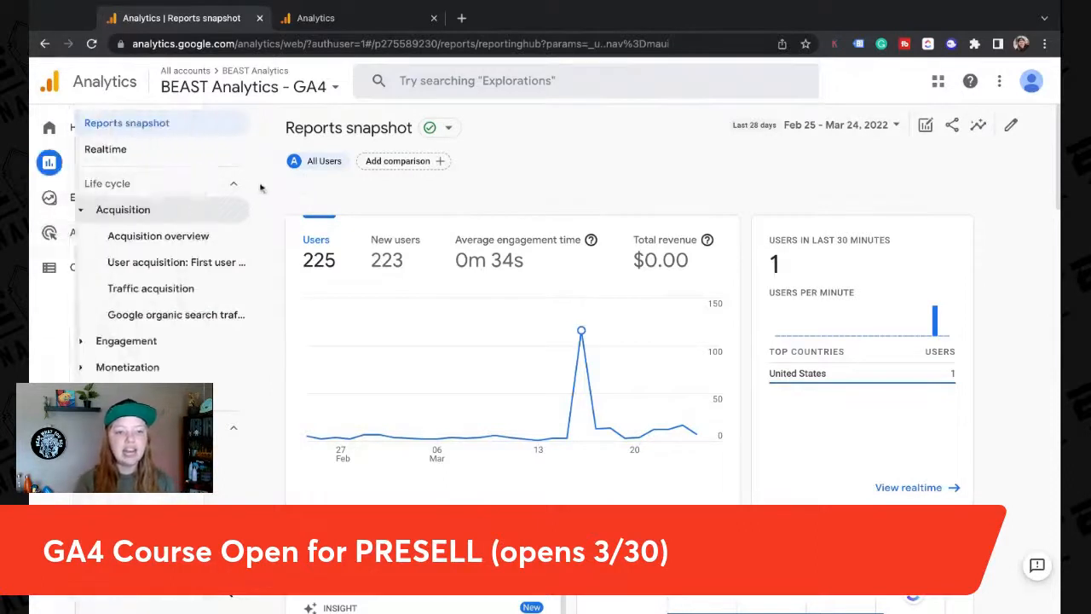
pyautogui.click(234, 194)
pyautogui.click(235, 194)
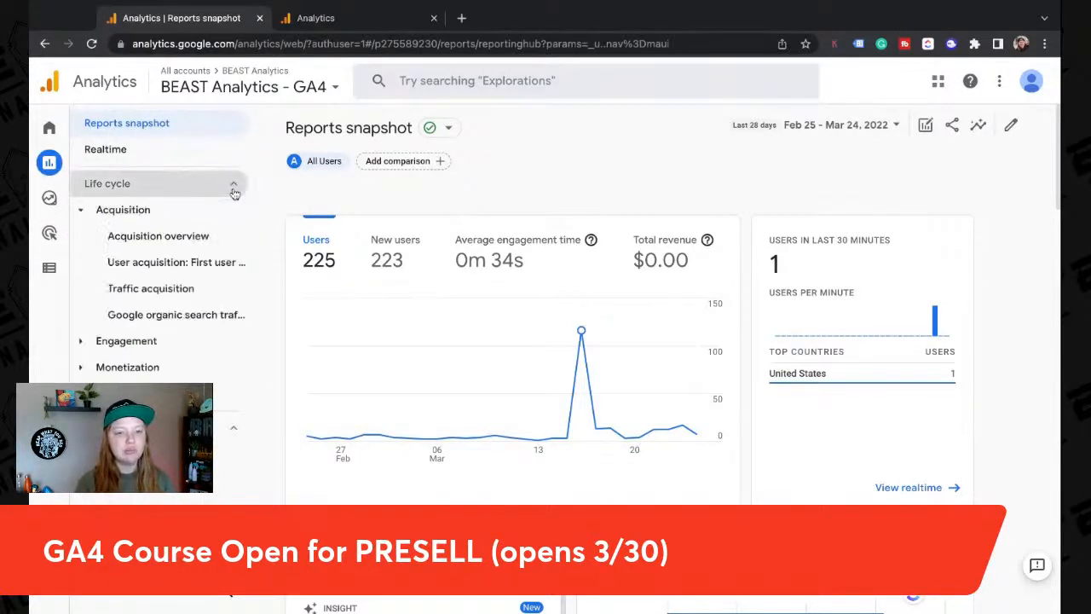
pyautogui.click(234, 194)
pyautogui.click(234, 187)
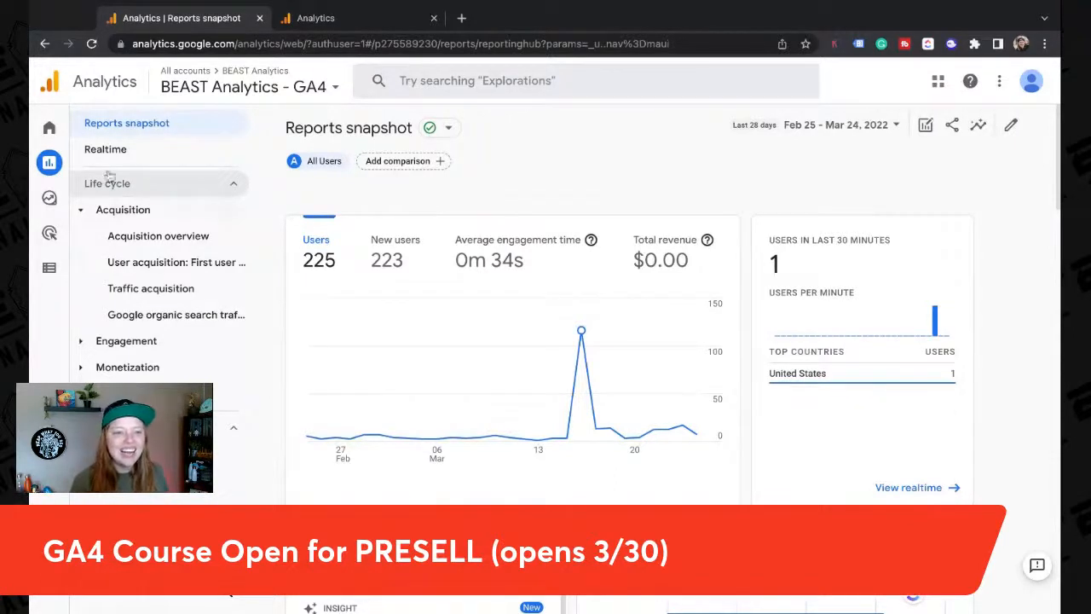
pyautogui.click(133, 184)
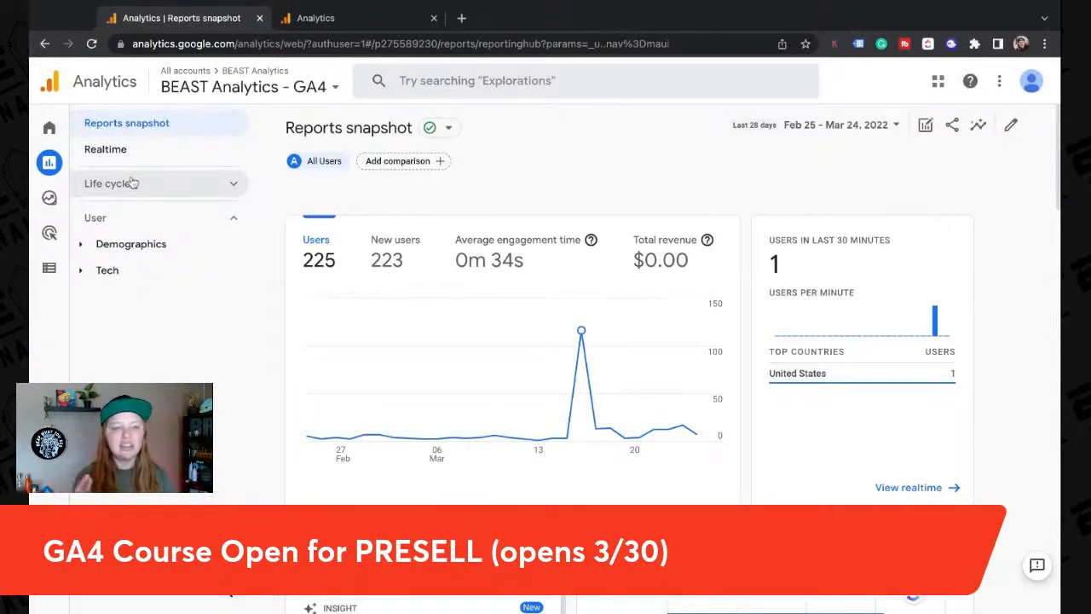
pyautogui.click(132, 184)
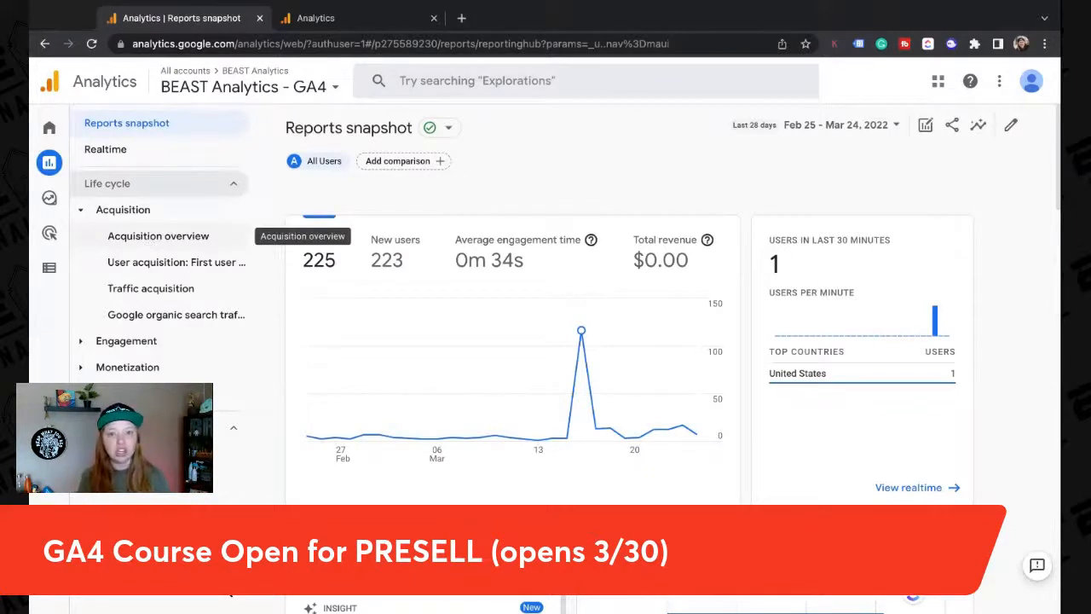
pyautogui.click(128, 189)
pyautogui.click(129, 192)
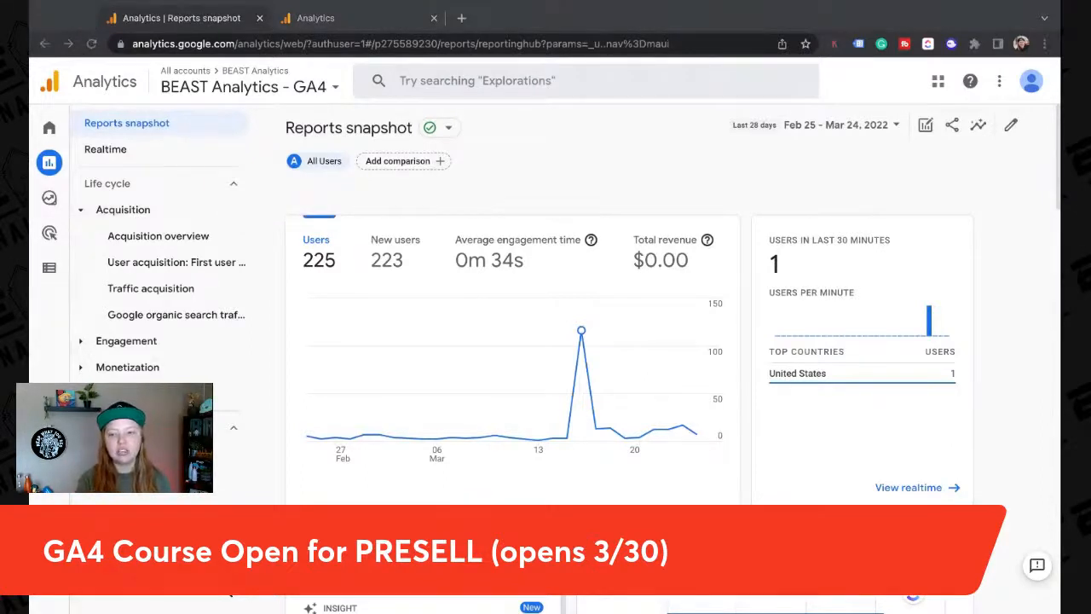
pyautogui.click(1054, 263)
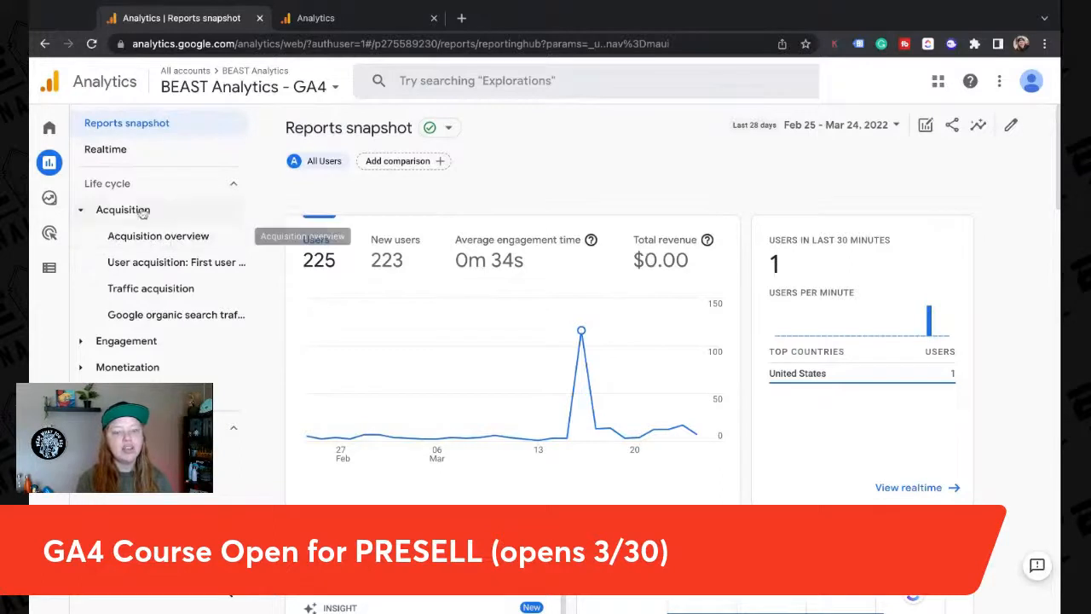
# Step: Review the Acquisition overview report and the User acquisition: First user source report, including their lower cards and table
pyautogui.click(142, 239)
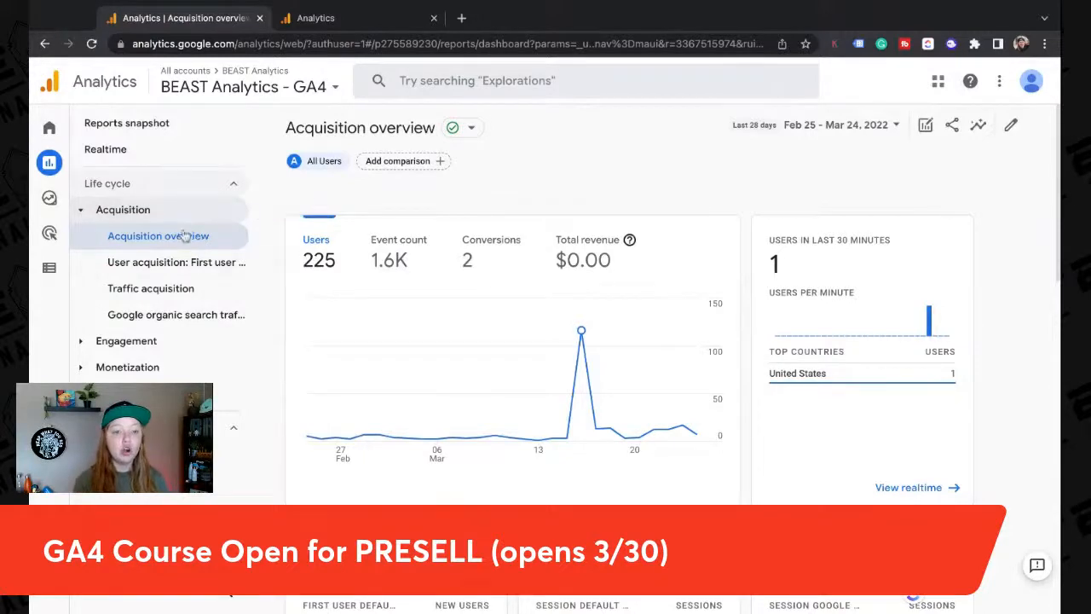
pyautogui.scroll(-10, 519, 275)
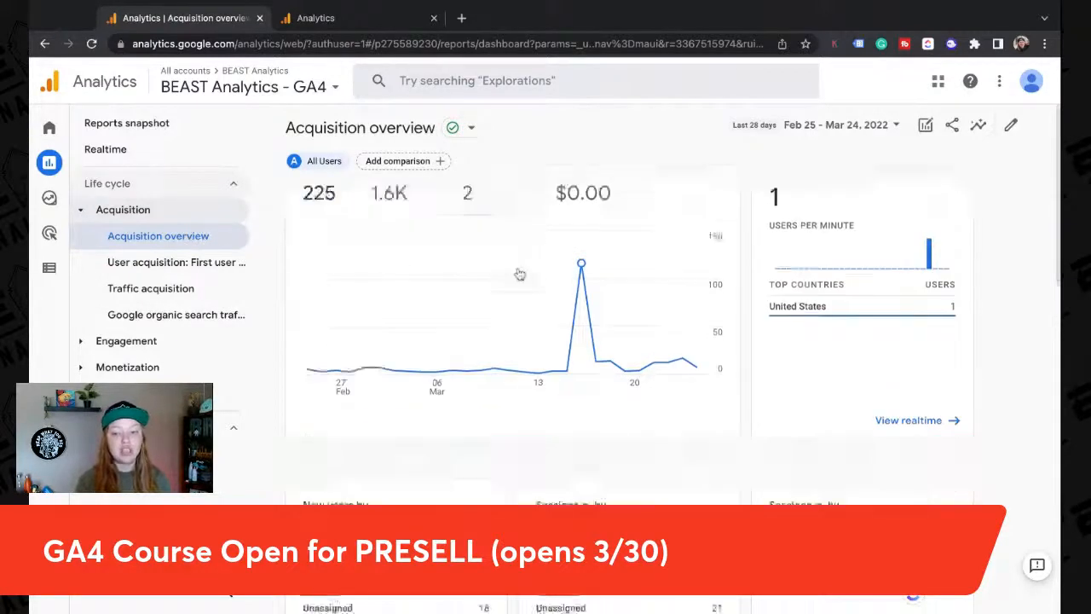
pyautogui.scroll(-1, 519, 275)
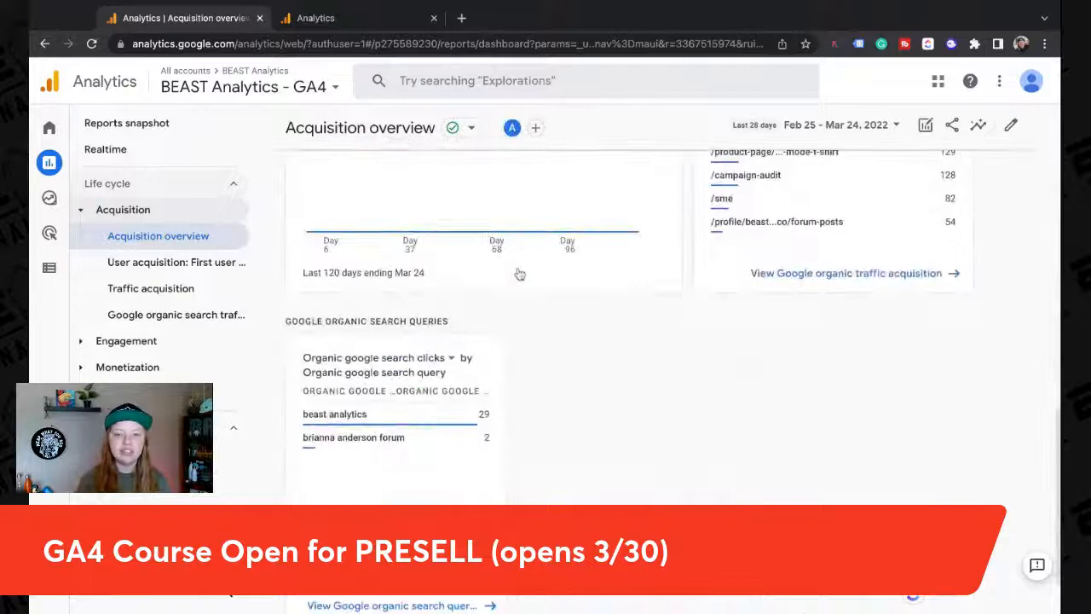
pyautogui.click(213, 265)
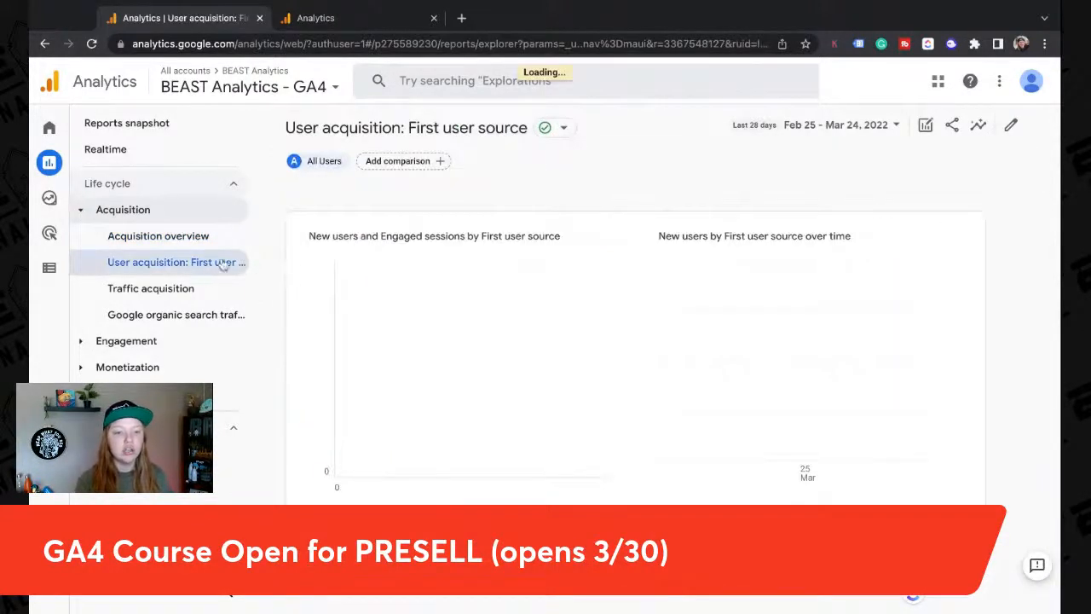
pyautogui.scroll(-3, 411, 417)
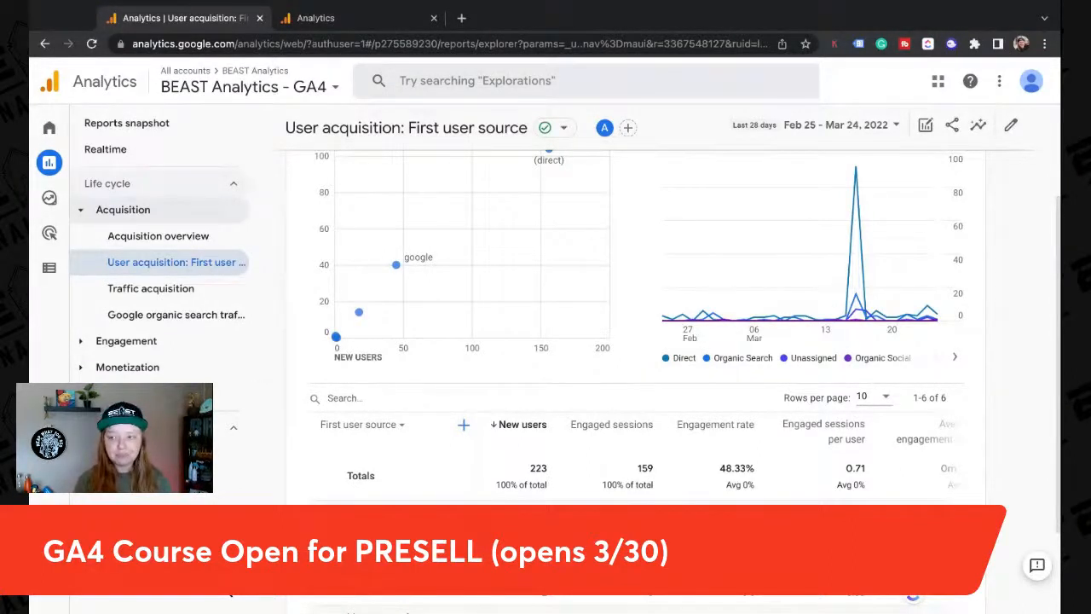
# Step: Open the report Library and compare the Life cycle collection card with the matching Life cycle section in the report navigation
pyautogui.click(49, 267)
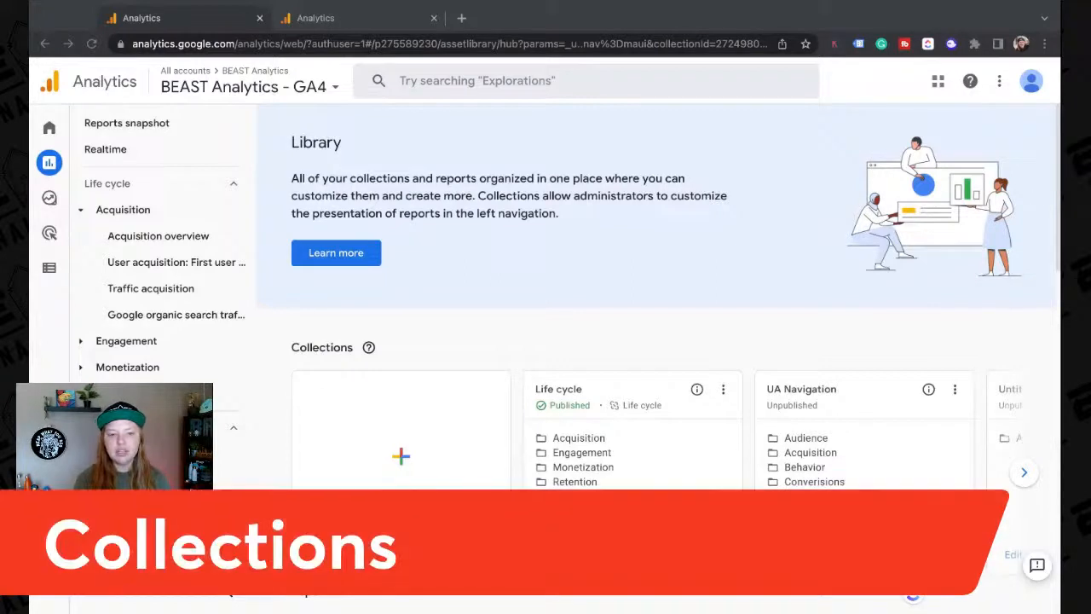
pyautogui.scroll(-1, 424, 387)
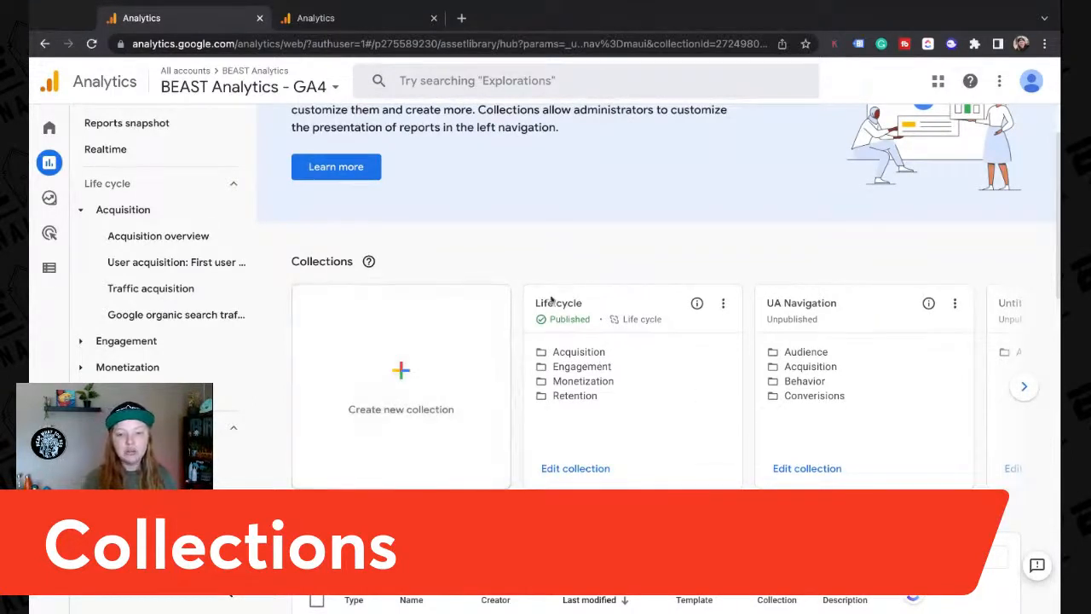
pyautogui.moveTo(536, 302); pyautogui.dragTo(586, 305)
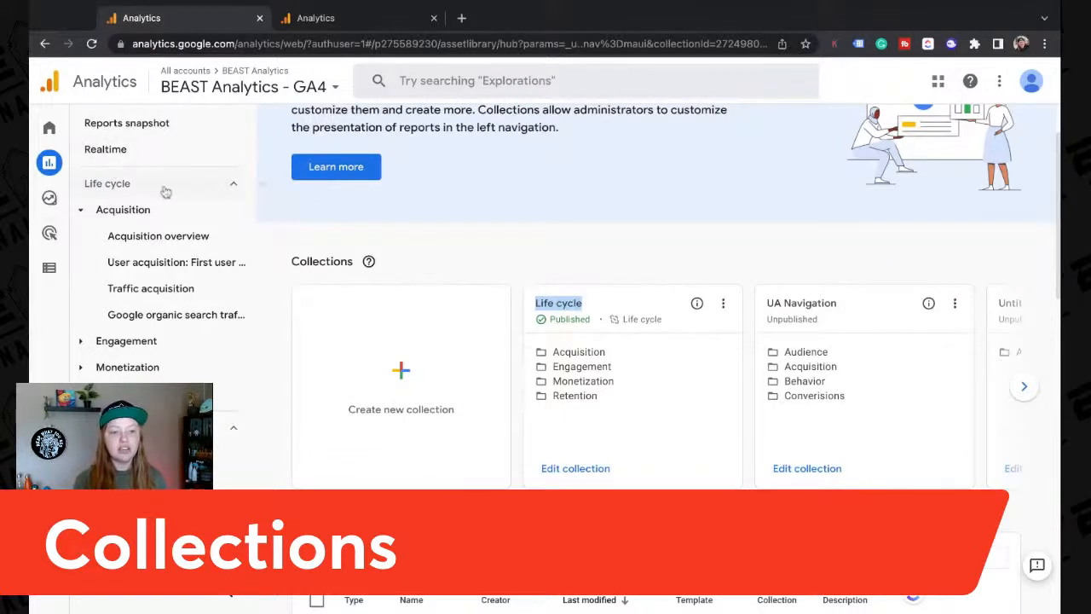
pyautogui.click(117, 188)
pyautogui.click(117, 187)
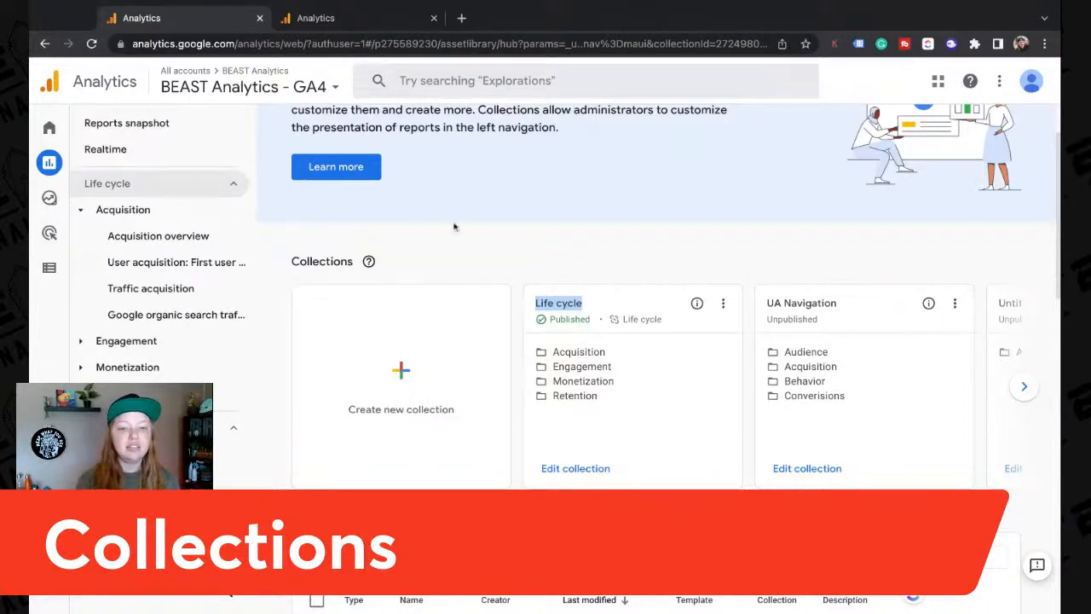
# Step: Open the Life cycle collection for editing and review the reports listed under its topics
pyautogui.click(573, 469)
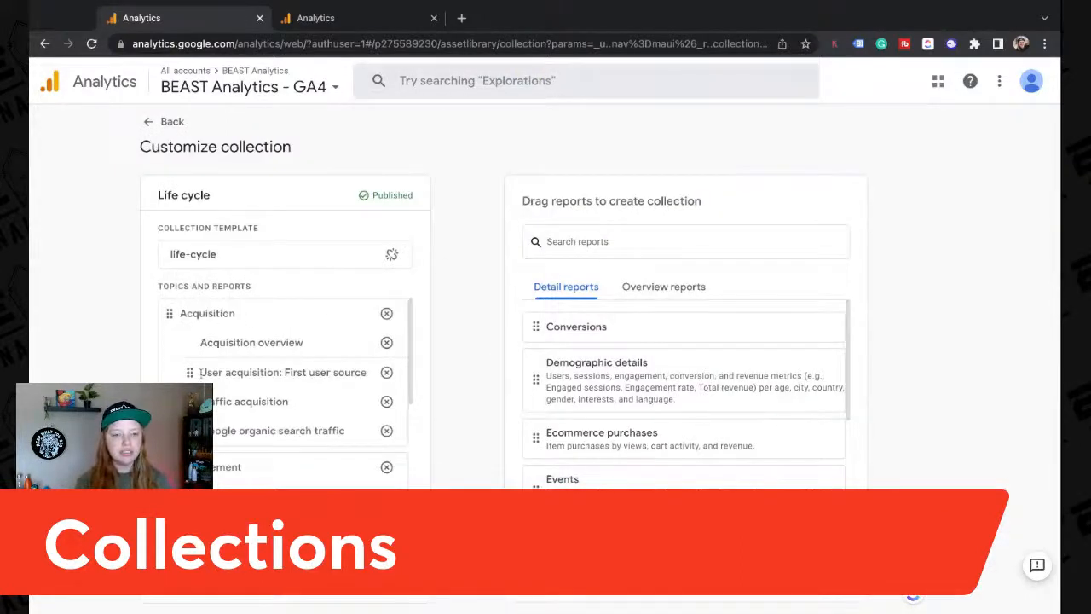
pyautogui.scroll(-2, 251, 358)
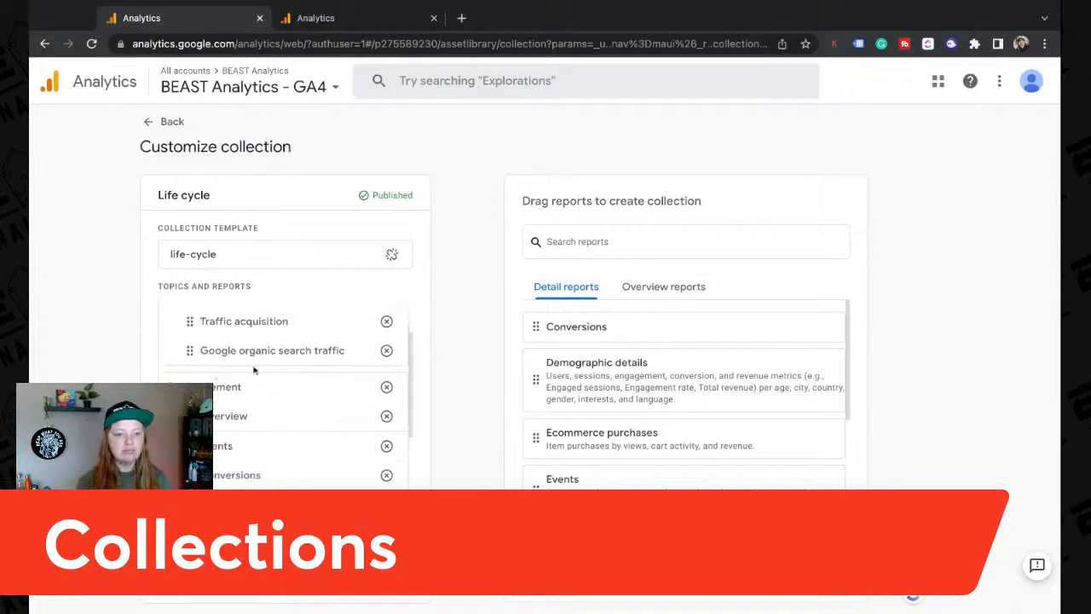
pyautogui.scroll(-2, 183, 400)
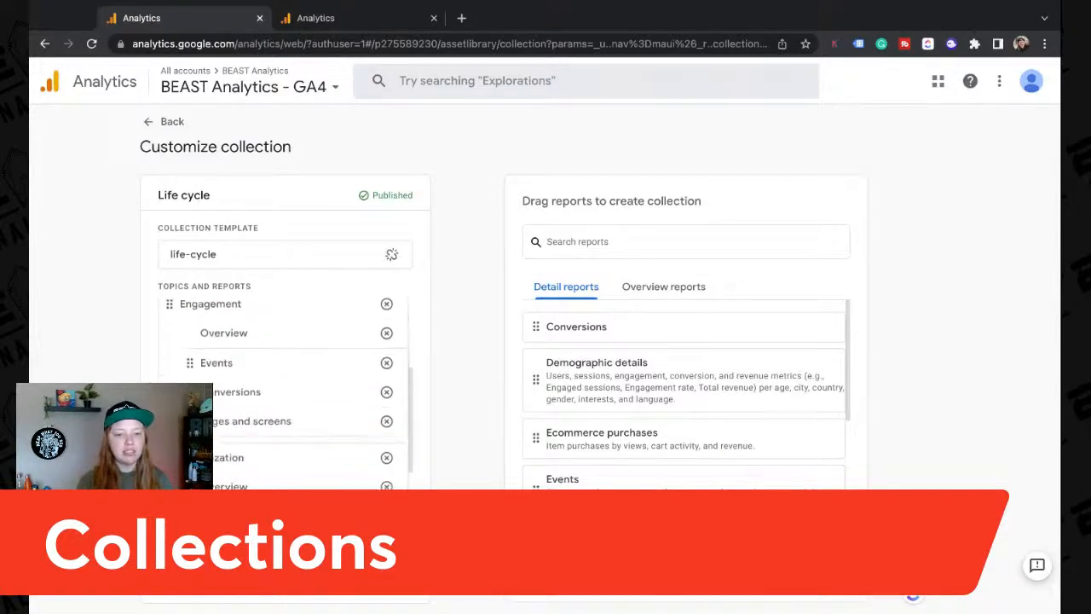
pyautogui.scroll(-3, 282, 383)
pyautogui.scroll(7, 282, 383)
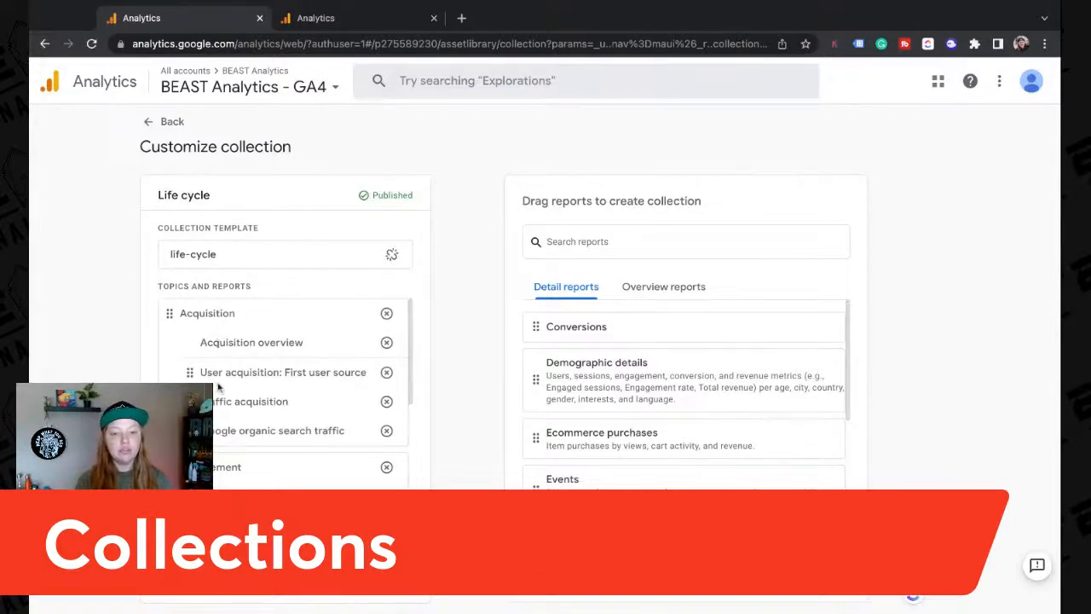
pyautogui.scroll(-1, 218, 389)
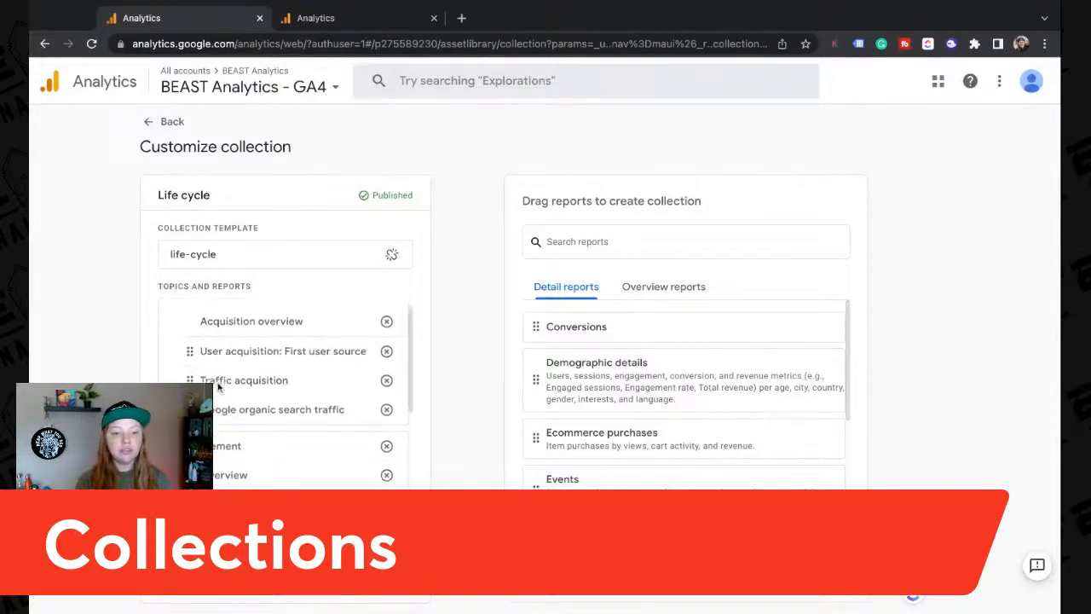
# Step: Remove the Google organic search traffic report from the Acquisition topic of the Life cycle collection
pyautogui.click(386, 414)
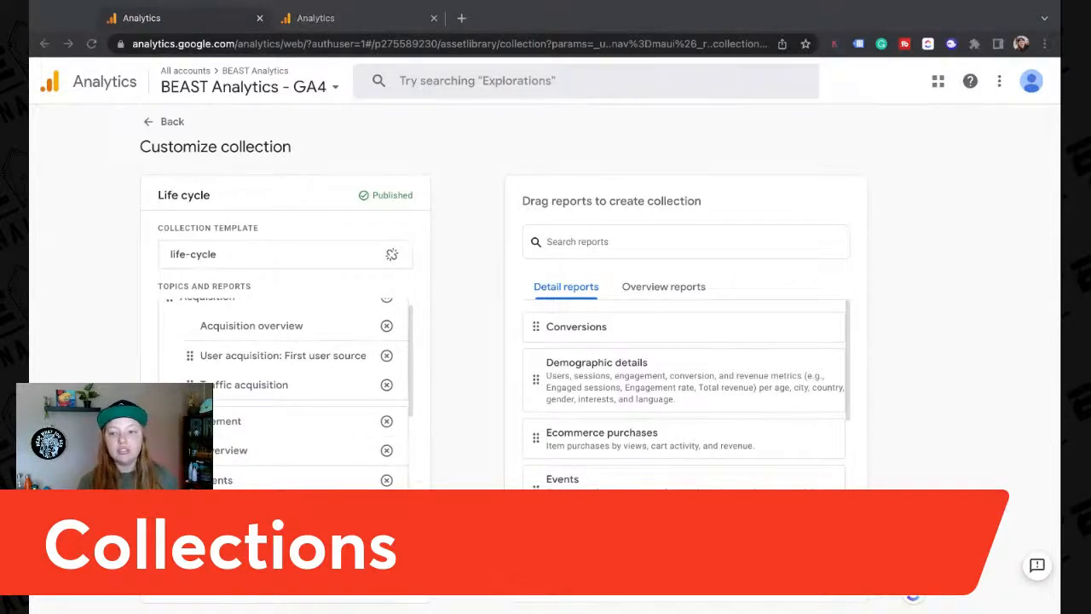
pyautogui.click(1053, 320)
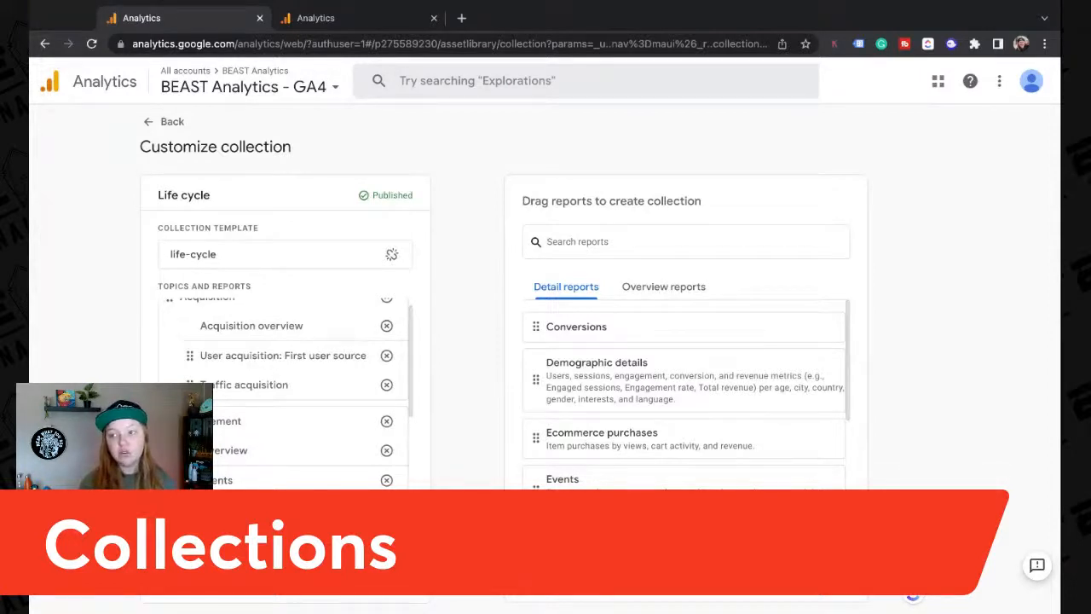
pyautogui.click(643, 241)
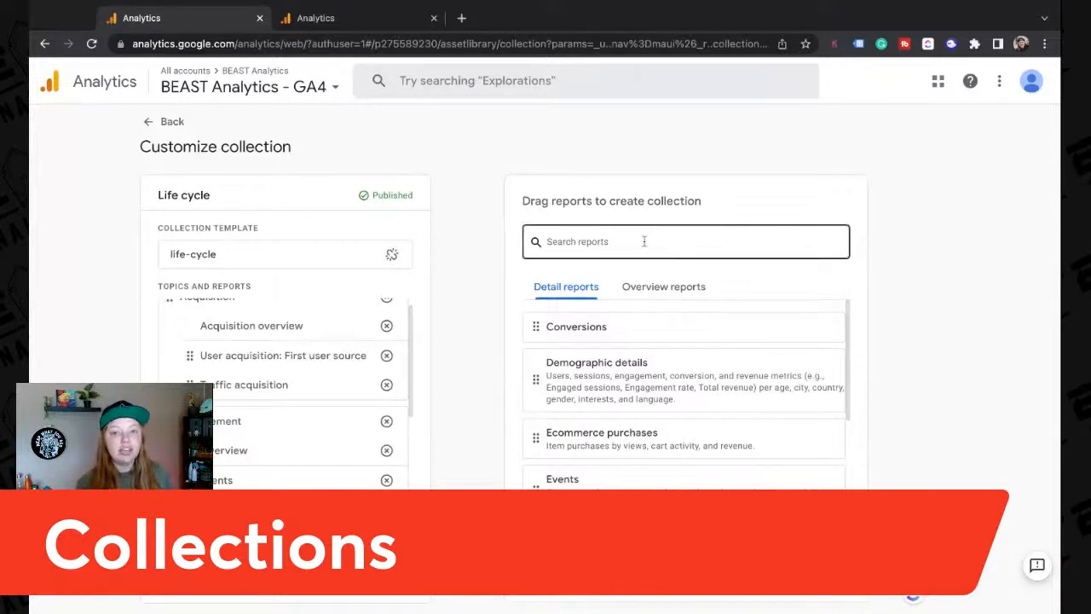
# Step: In the other browser tab, open the Catalyst Sale - GA4 property's reports and expand Acquisition to examine its report list
pyautogui.click(316, 23)
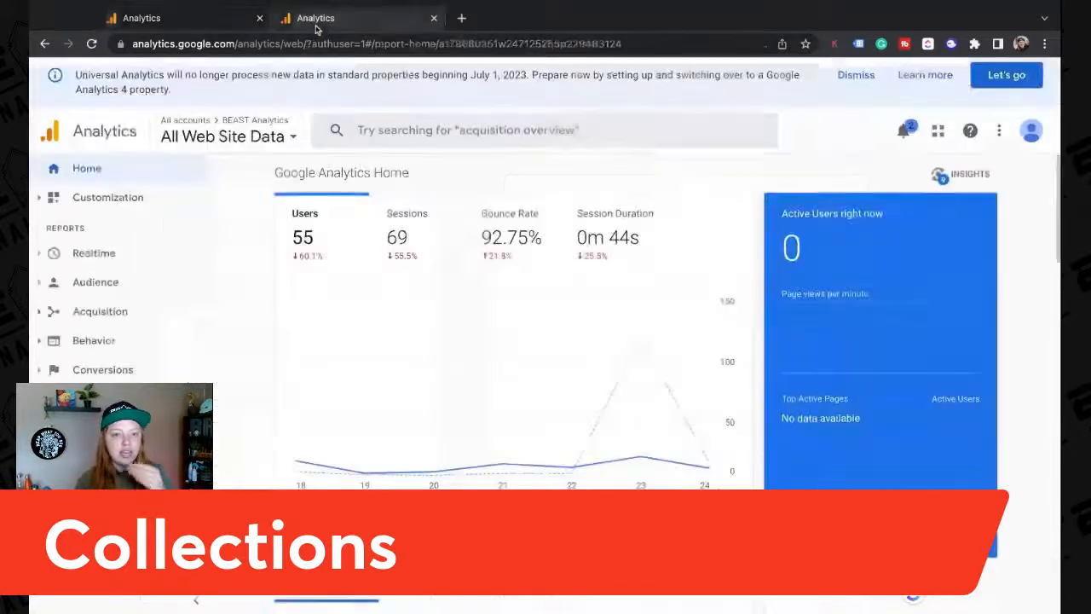
pyautogui.click(223, 138)
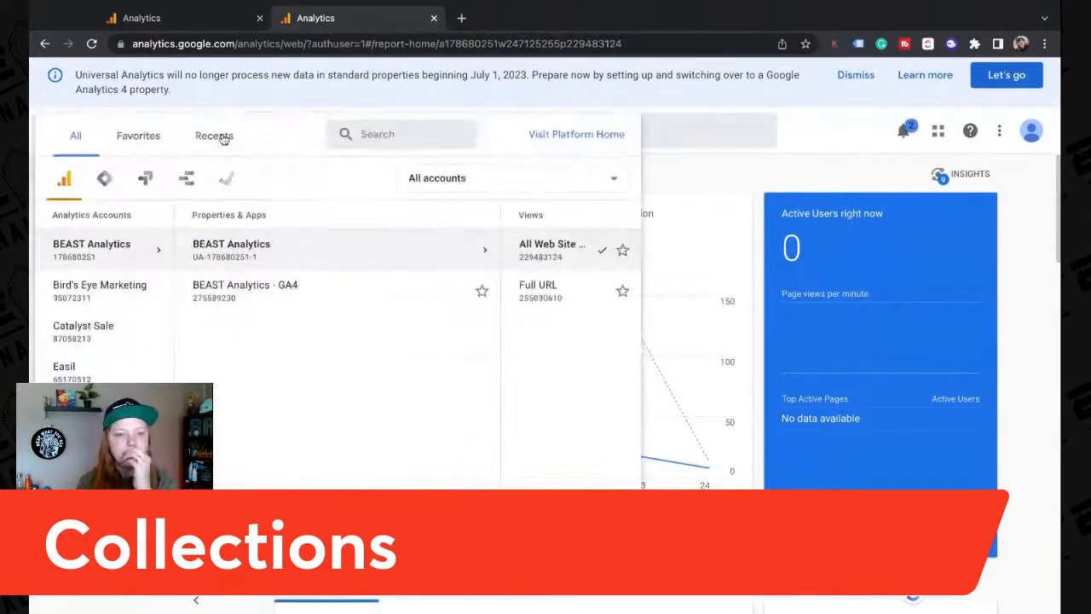
pyautogui.scroll(-1, 115, 336)
pyautogui.click(115, 335)
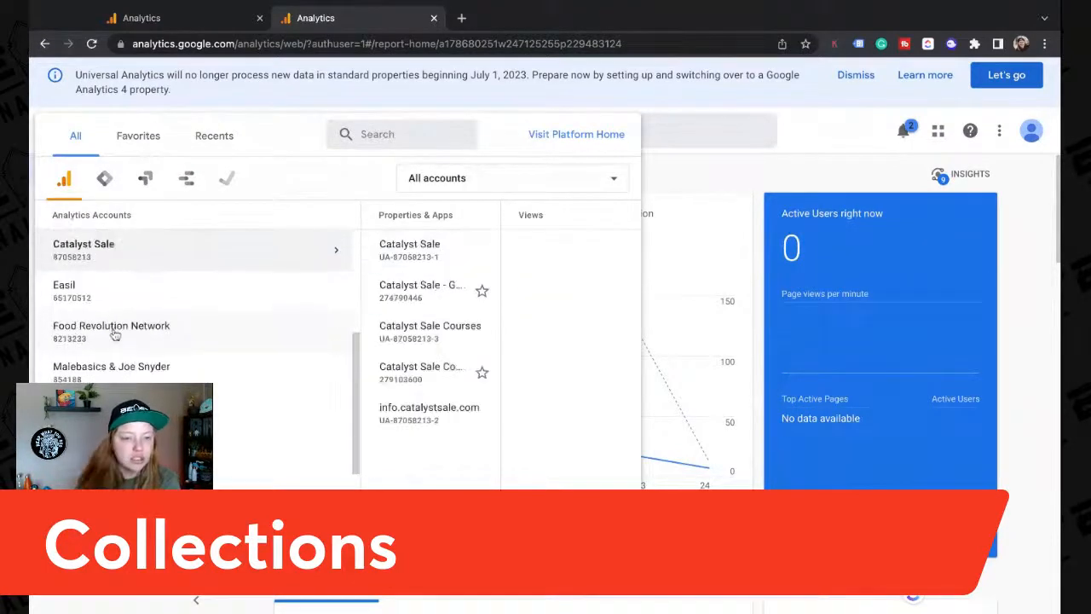
pyautogui.click(376, 286)
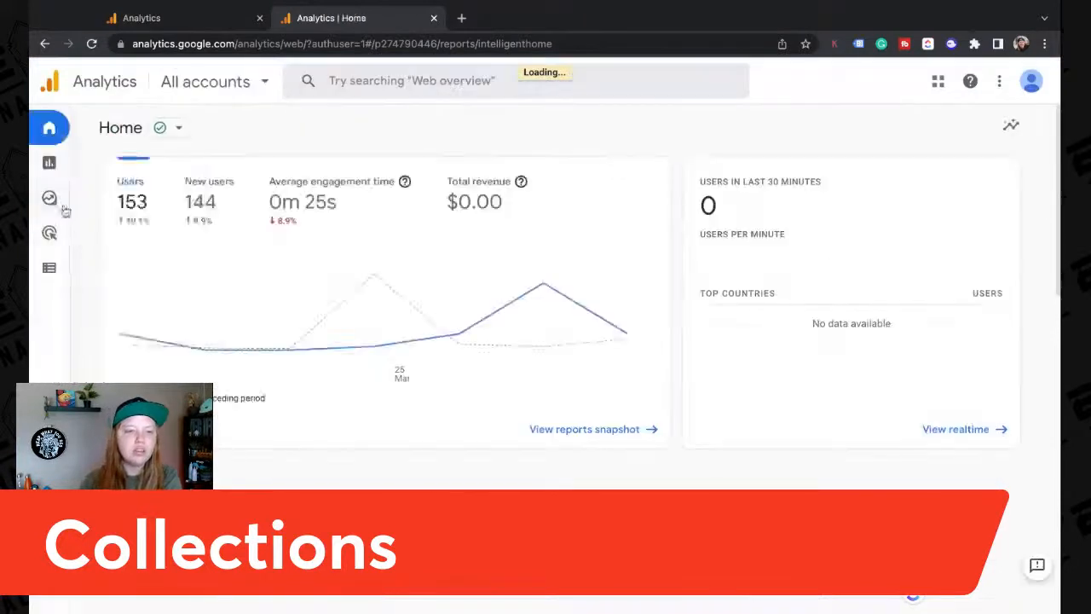
pyautogui.click(73, 176)
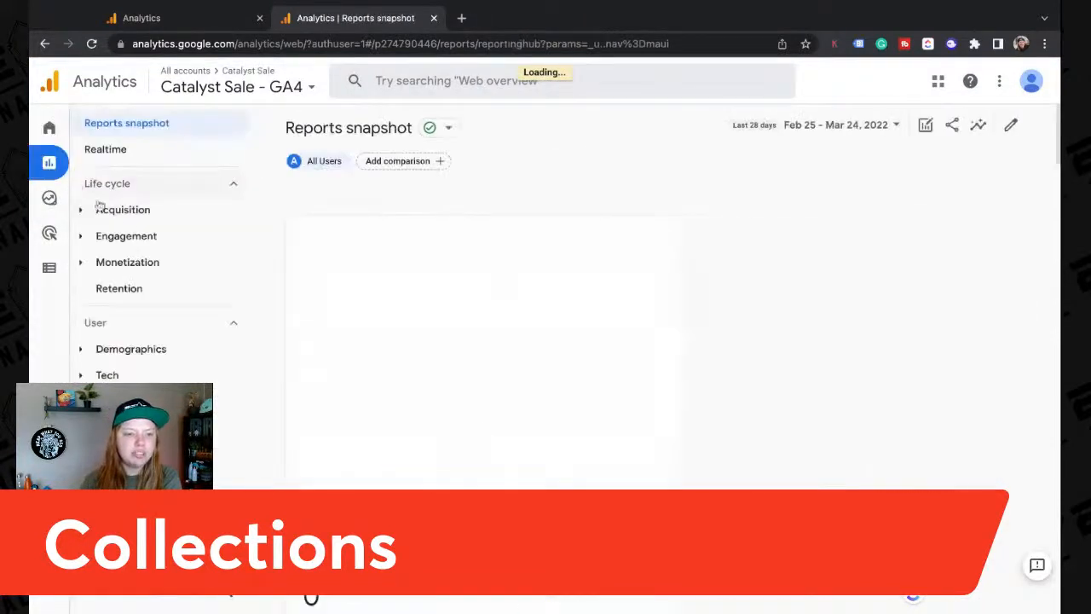
pyautogui.click(101, 208)
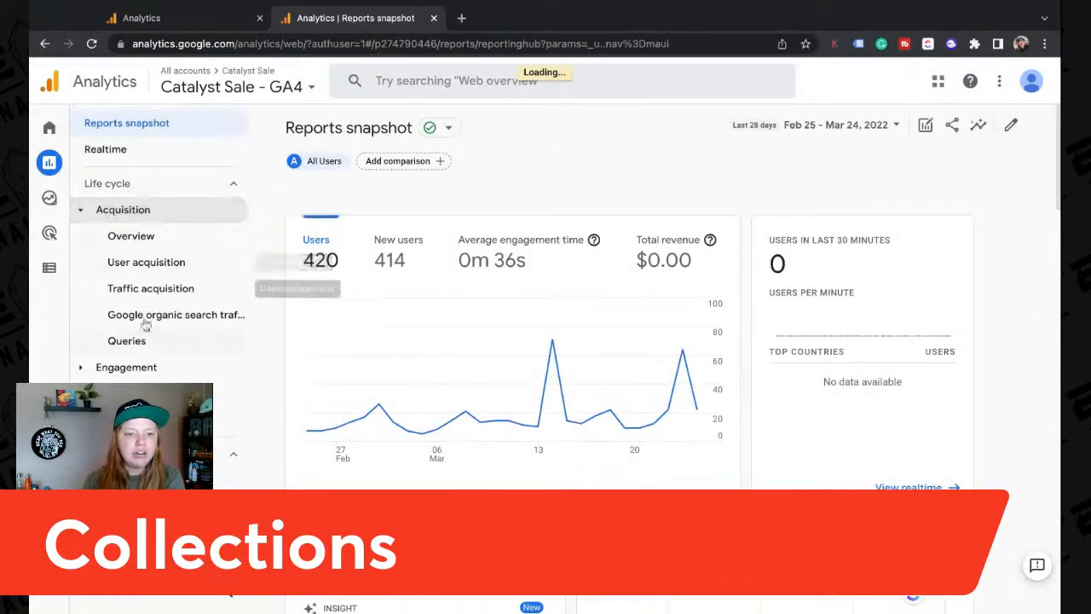
# Step: Switch to the Action Tent Party - GA4 property and examine the reports under Acquisition, collapsing the topic again
pyautogui.click(232, 86)
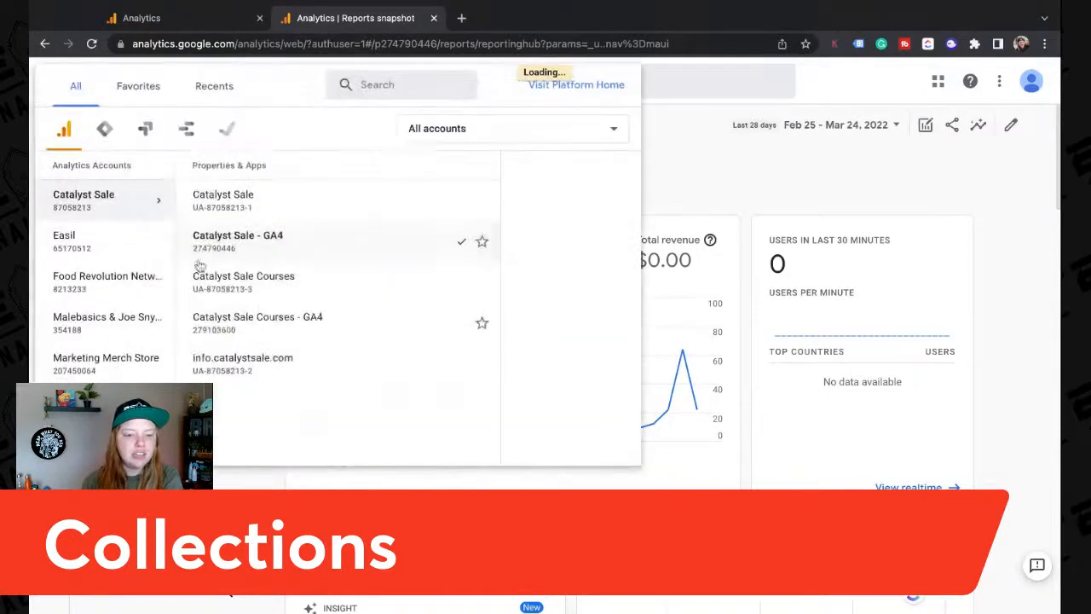
pyautogui.scroll(5, 92, 201)
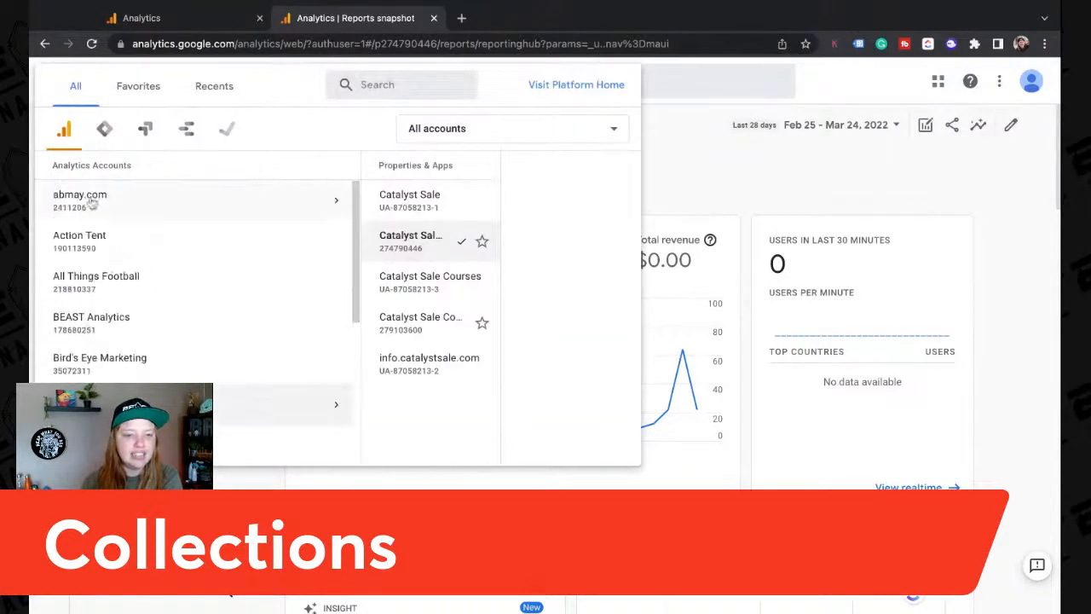
pyautogui.click(111, 249)
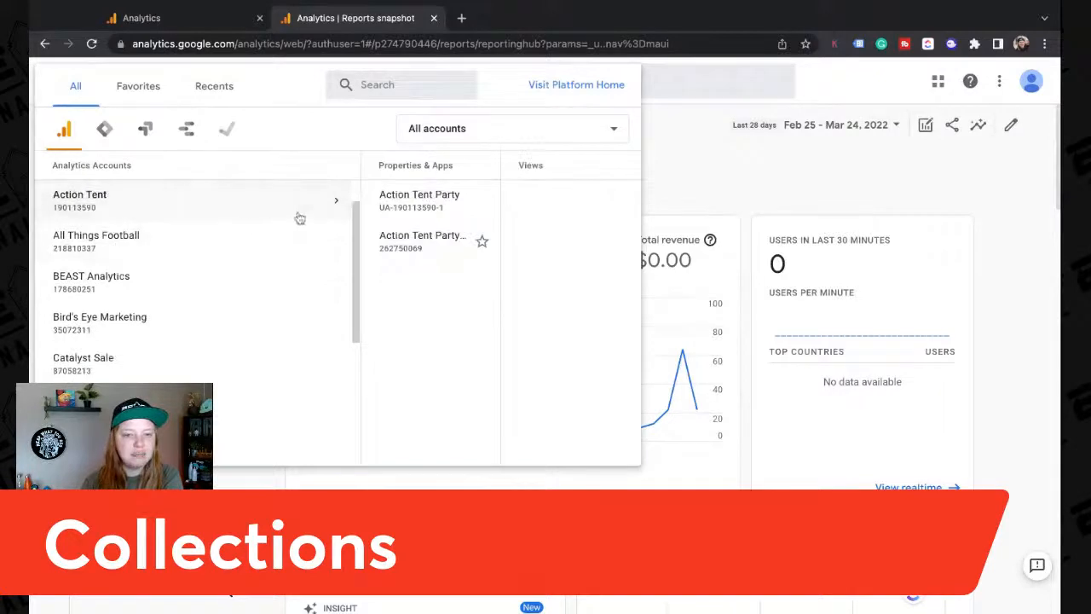
pyautogui.click(345, 247)
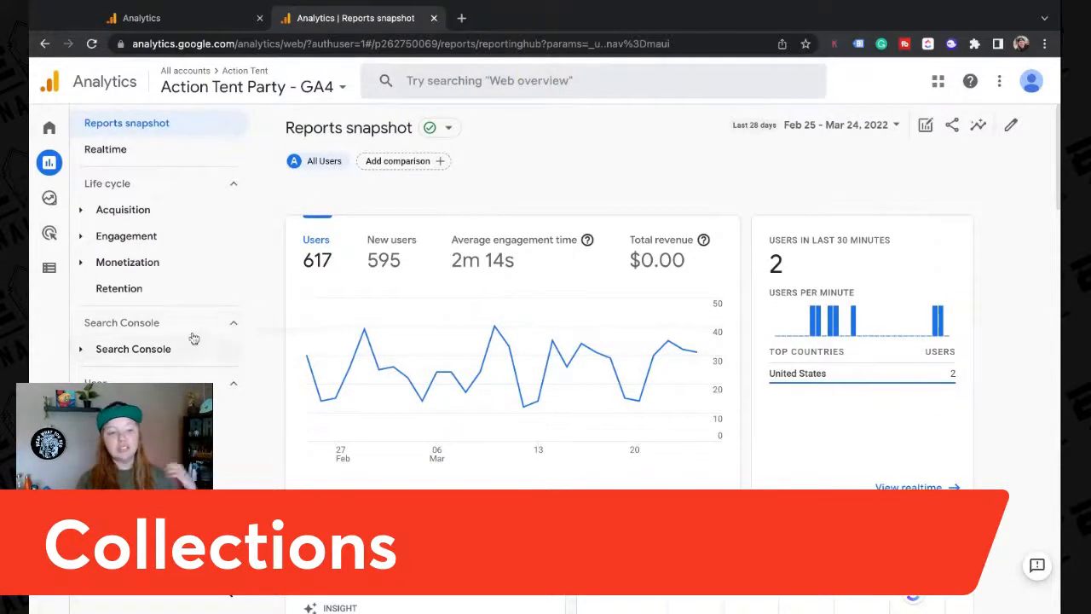
pyautogui.click(136, 210)
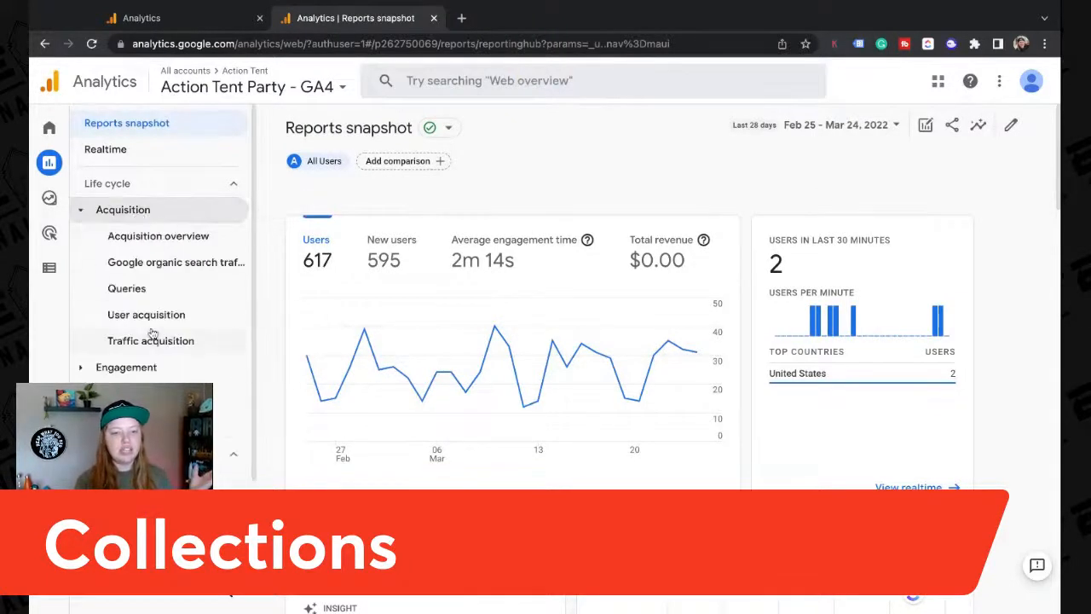
pyautogui.click(162, 211)
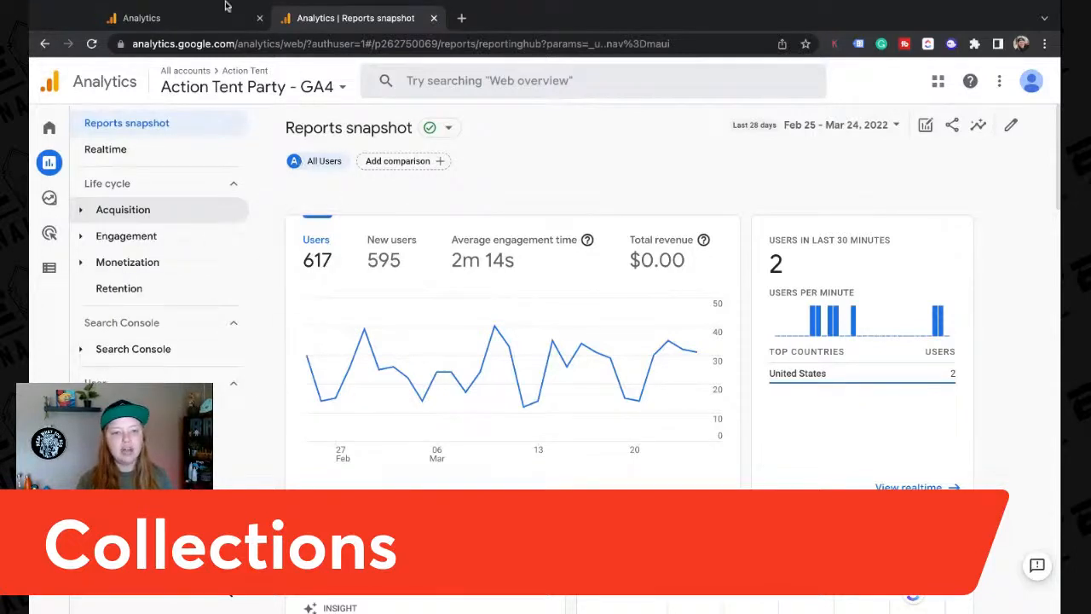
# Step: Return to the BEAST Analytics collection editor and add the Google organic search traffic detail report to Acquisition, below Traffic acquisition
pyautogui.click(205, 20)
pyautogui.scroll(1, 282, 366)
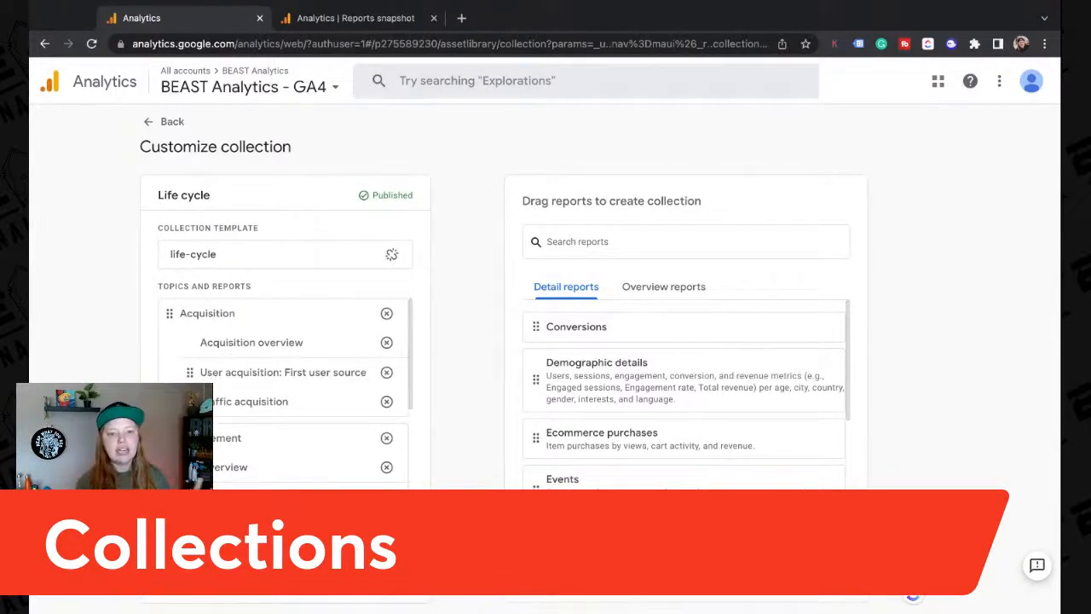
pyautogui.click(555, 245)
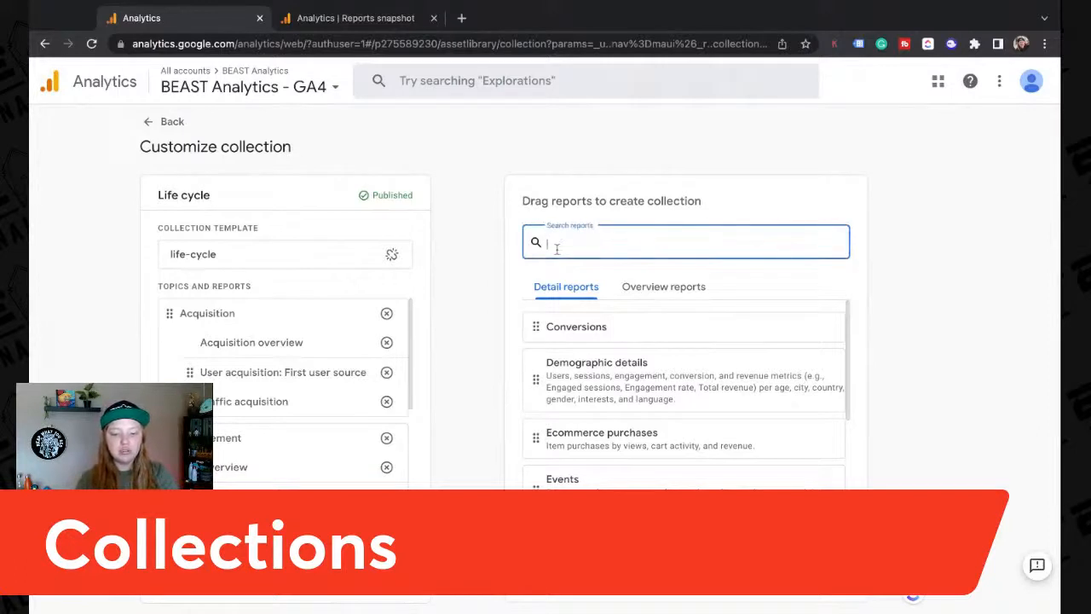
pyautogui.scroll(-1, 605, 354)
pyautogui.scroll(1, 612, 361)
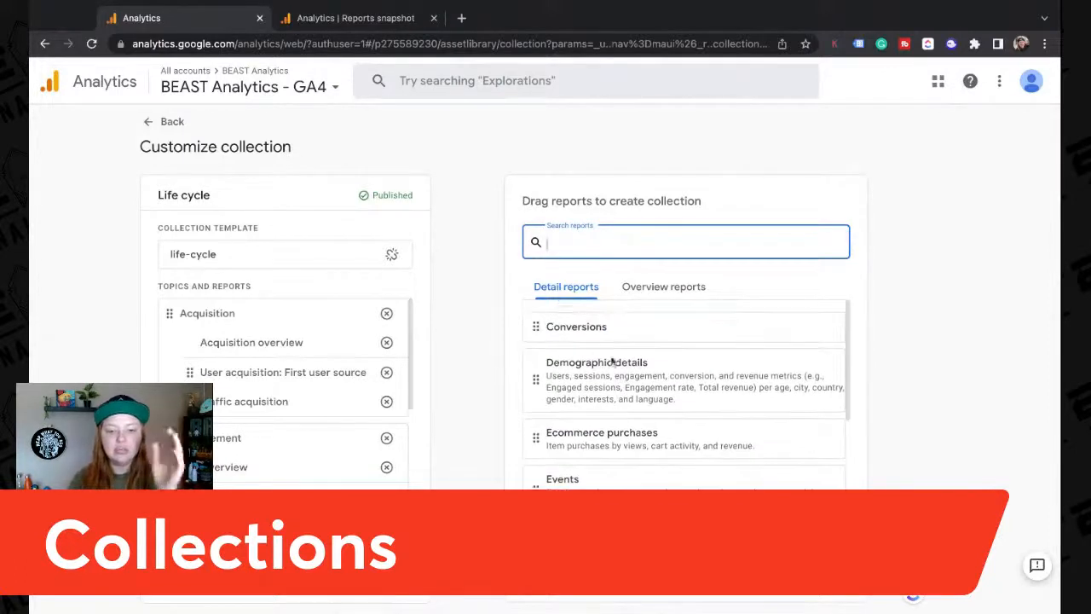
pyautogui.scroll(-1, 571, 412)
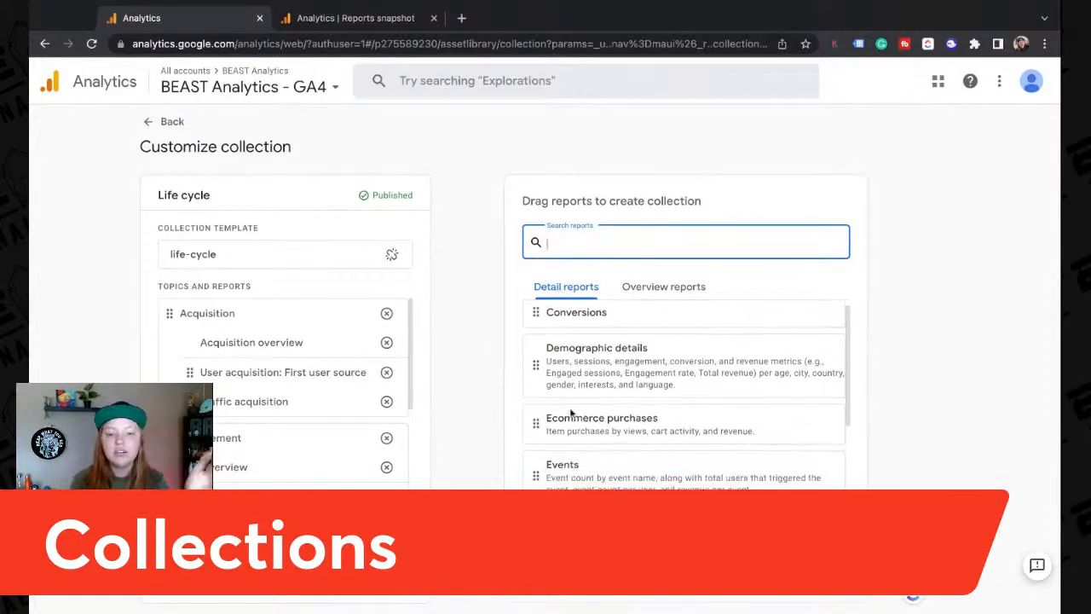
pyautogui.scroll(-3, 571, 413)
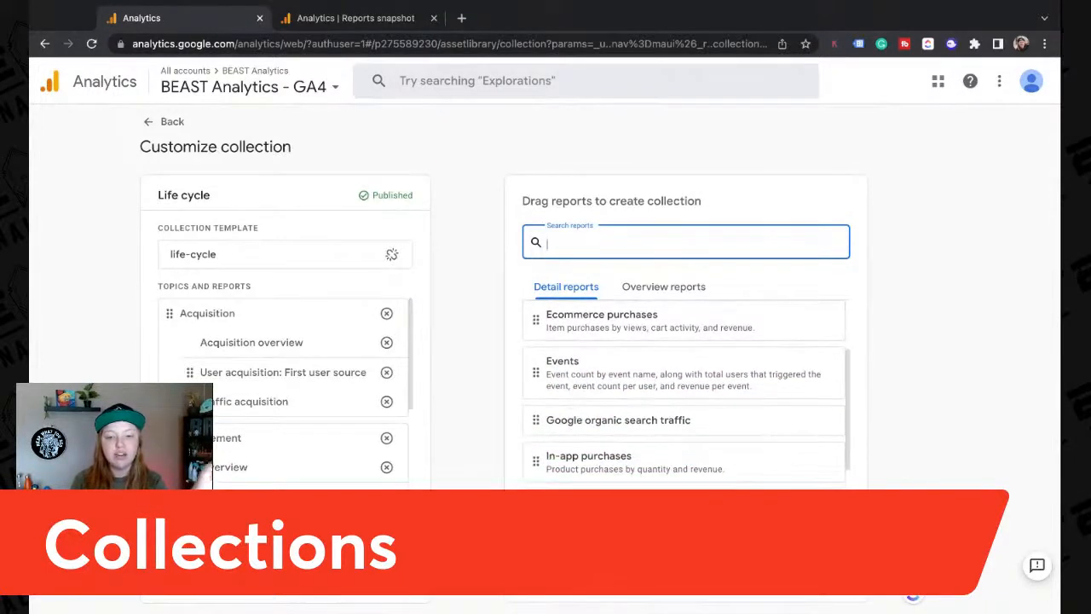
pyautogui.moveTo(537, 421); pyautogui.dragTo(204, 439)
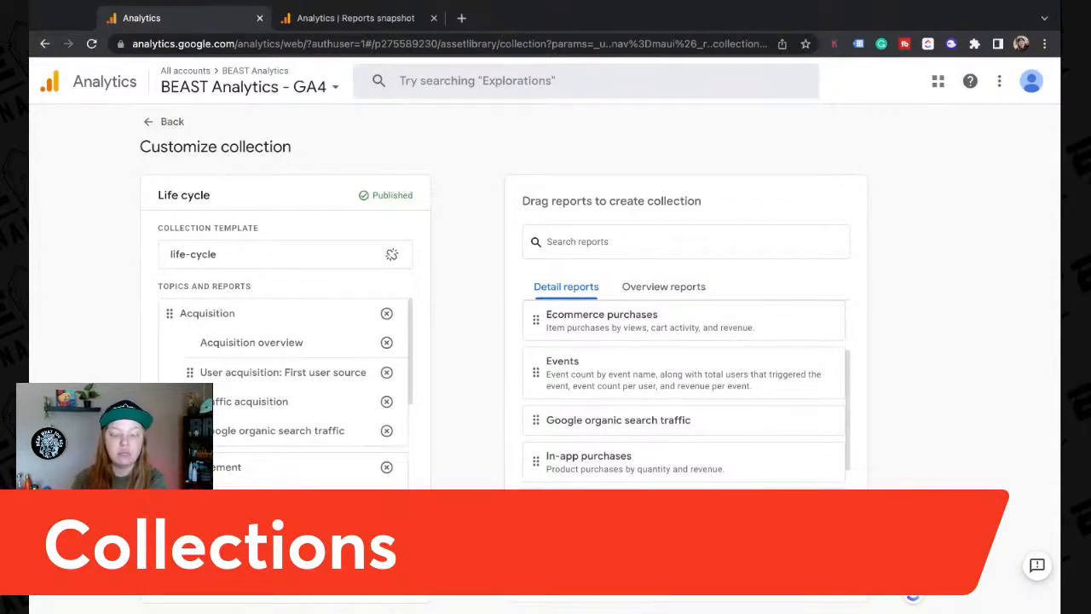
# Step: Add the Queries detail report to the Acquisition topic, below Google organic search traffic
pyautogui.scroll(-3, 626, 431)
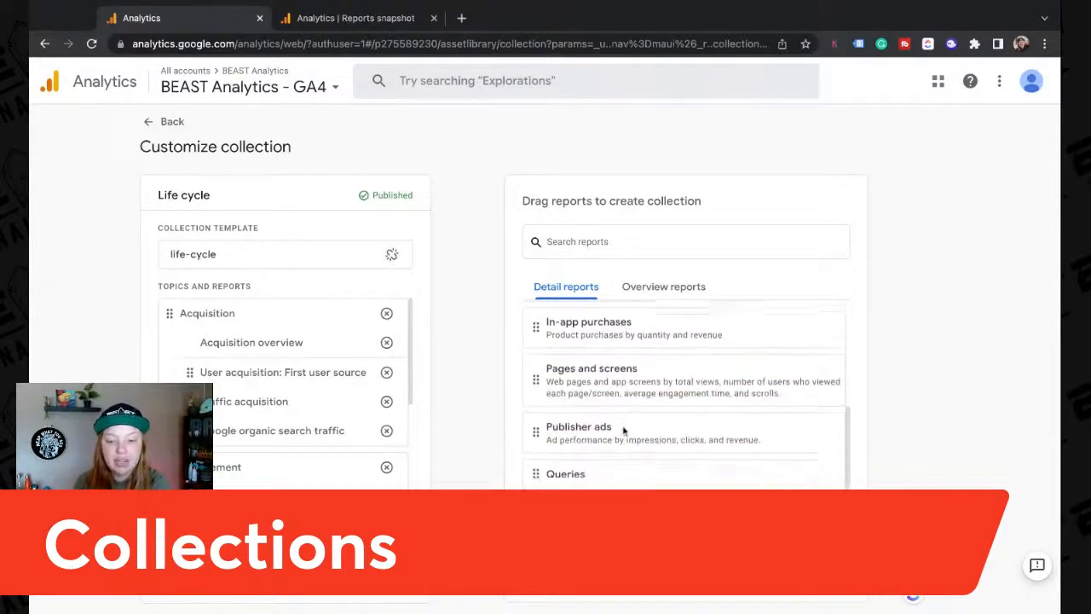
pyautogui.moveTo(552, 467); pyautogui.dragTo(540, 465)
pyautogui.scroll(-3, 738, 459)
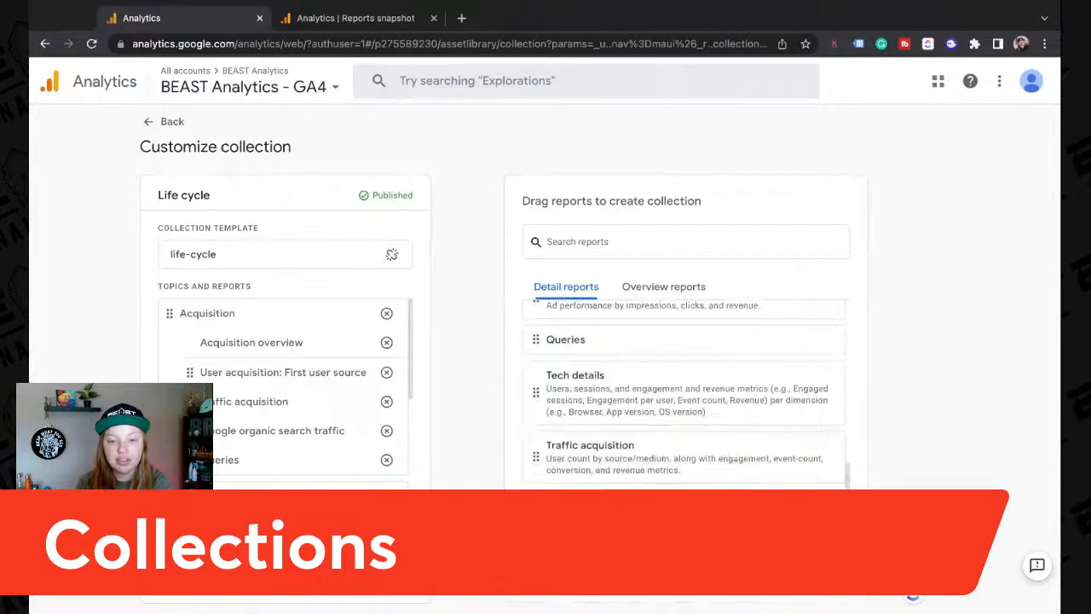
pyautogui.scroll(5, 686, 396)
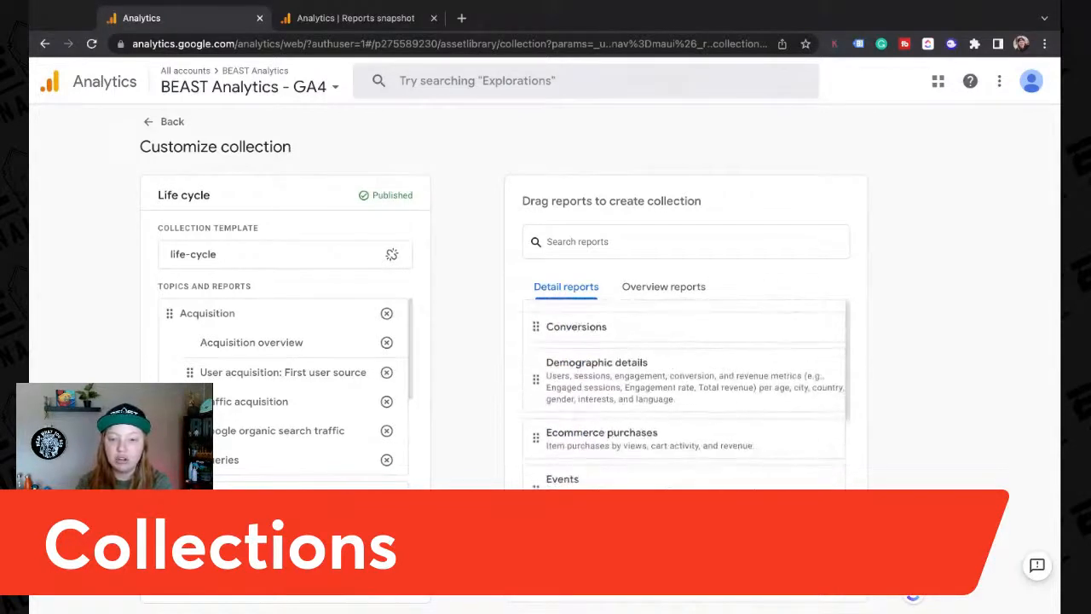
# Step: Review the available overview reports and compare them with the Acquisition overview in the Life cycle collection
pyautogui.click(664, 287)
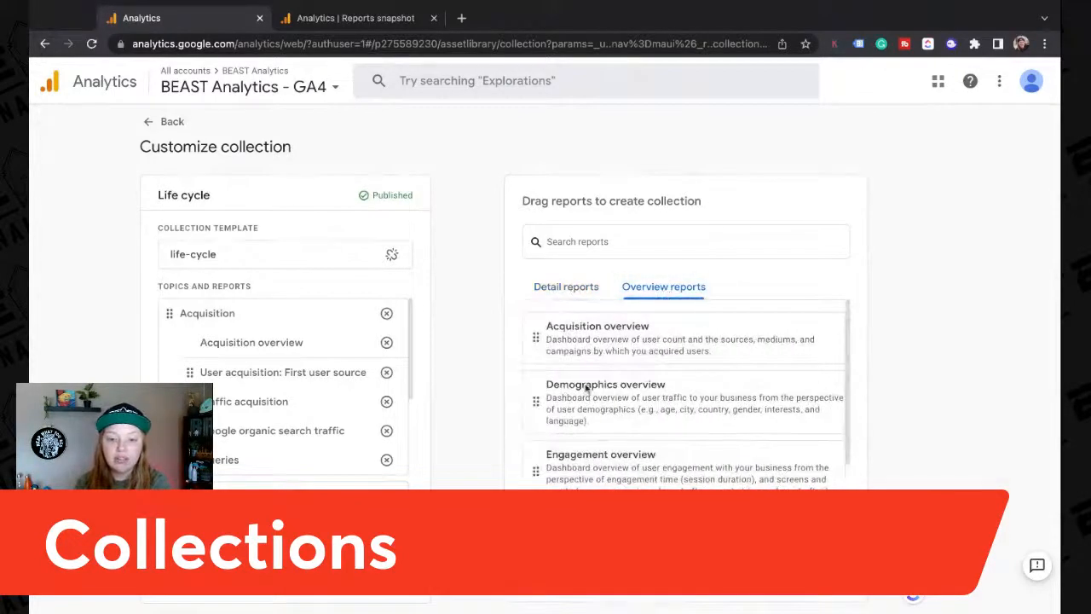
pyautogui.scroll(-3, 587, 388)
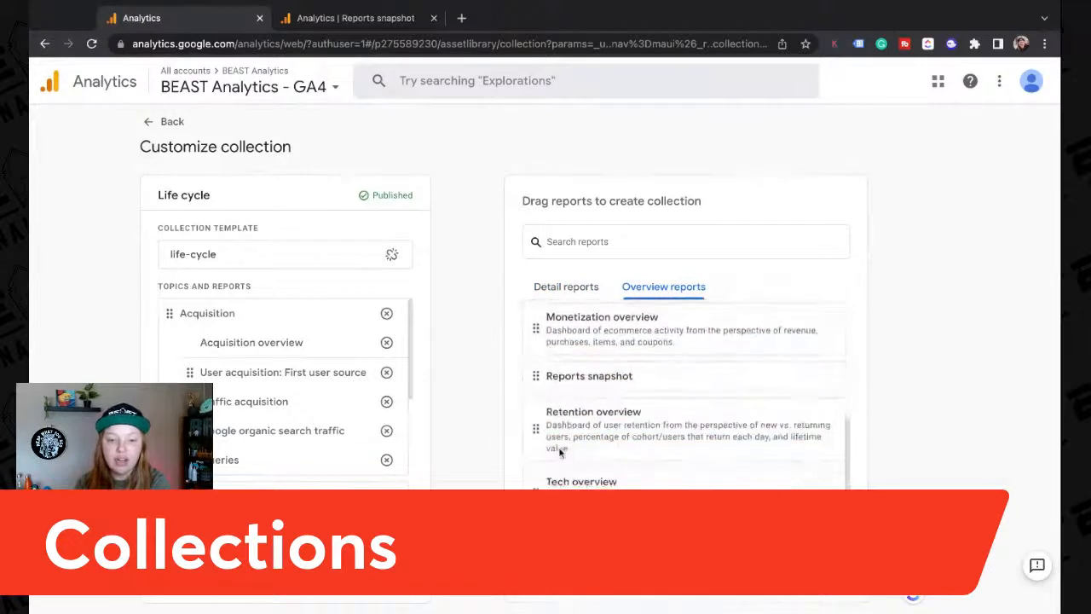
pyautogui.scroll(1, 573, 420)
pyautogui.scroll(-1, 574, 417)
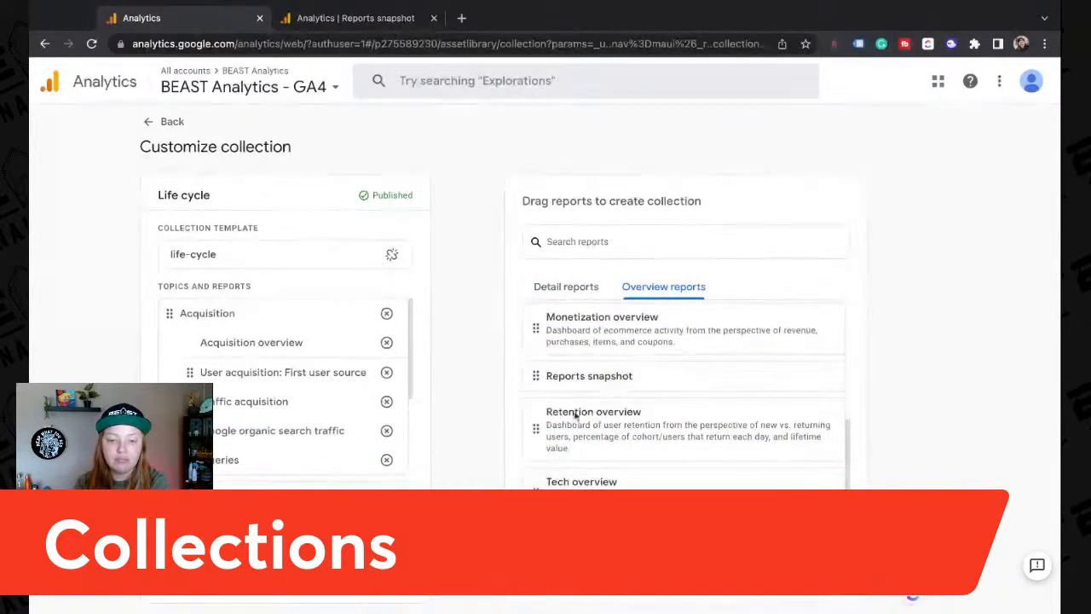
pyautogui.scroll(3, 686, 395)
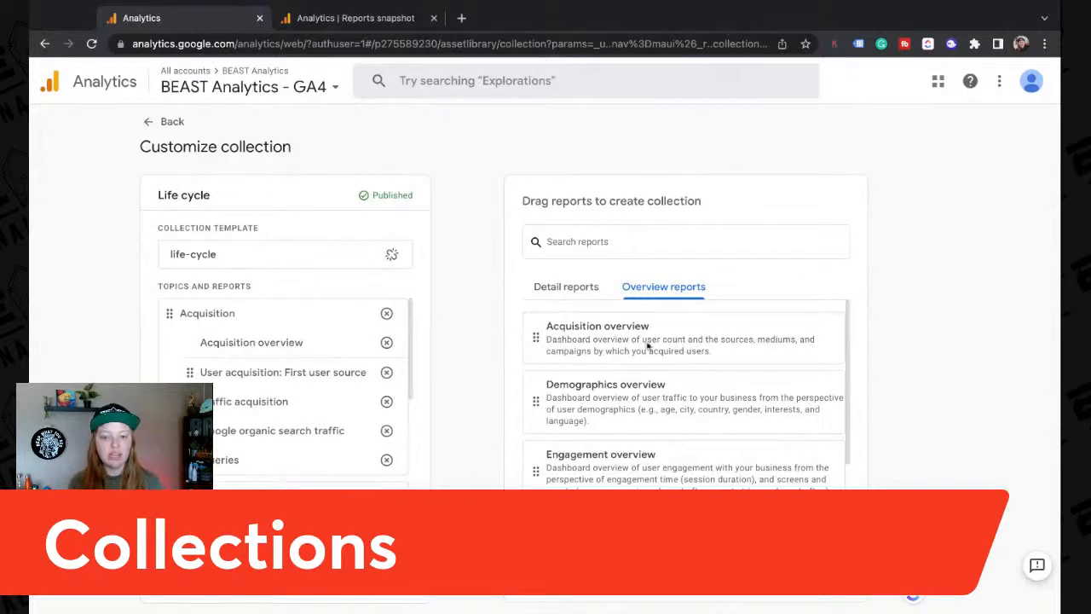
pyautogui.scroll(-1, 255, 318)
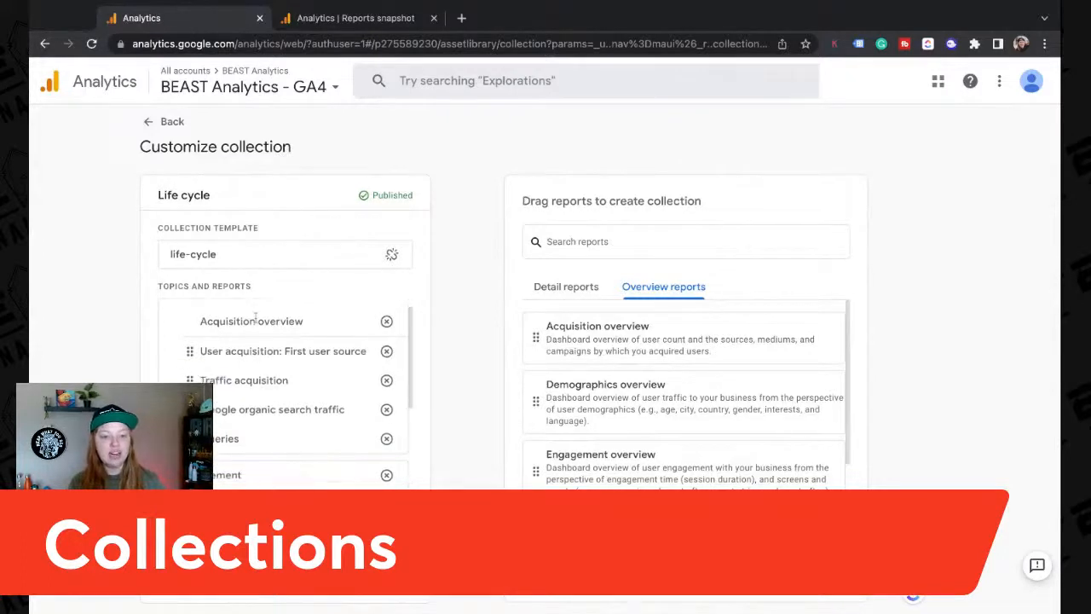
pyautogui.scroll(1, 223, 328)
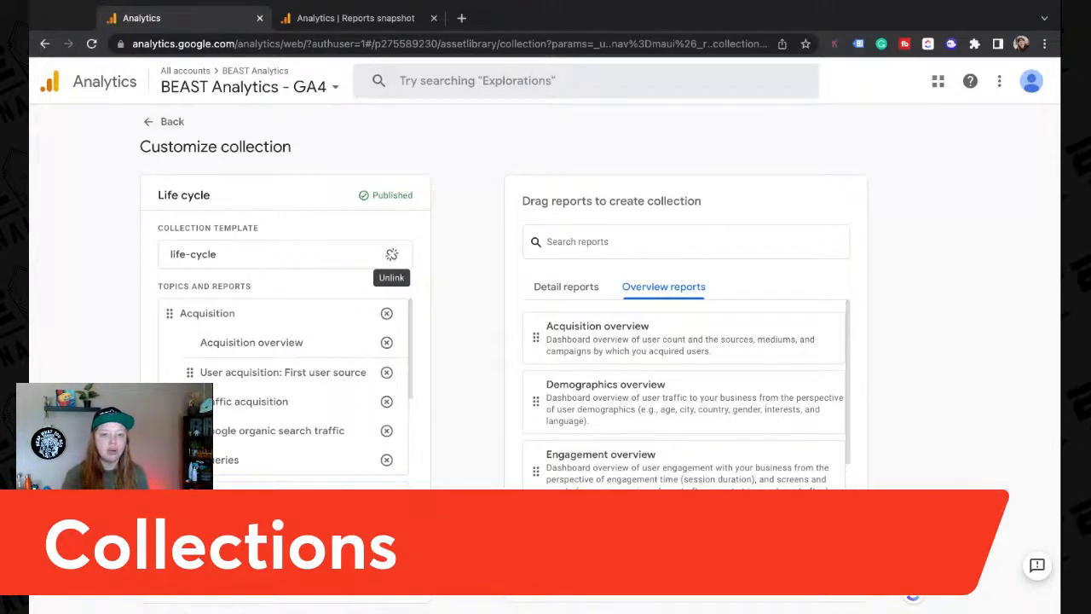
# Step: Unlink the Life cycle collection from the life-cycle template and look over its topics and reports
pyautogui.click(392, 249)
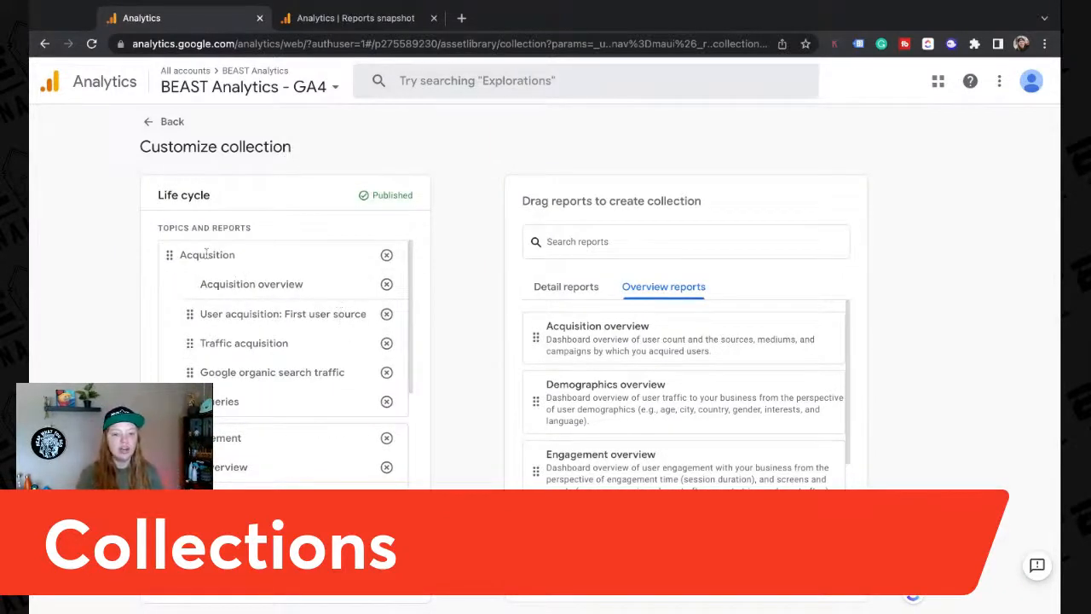
pyautogui.scroll(-2, 343, 312)
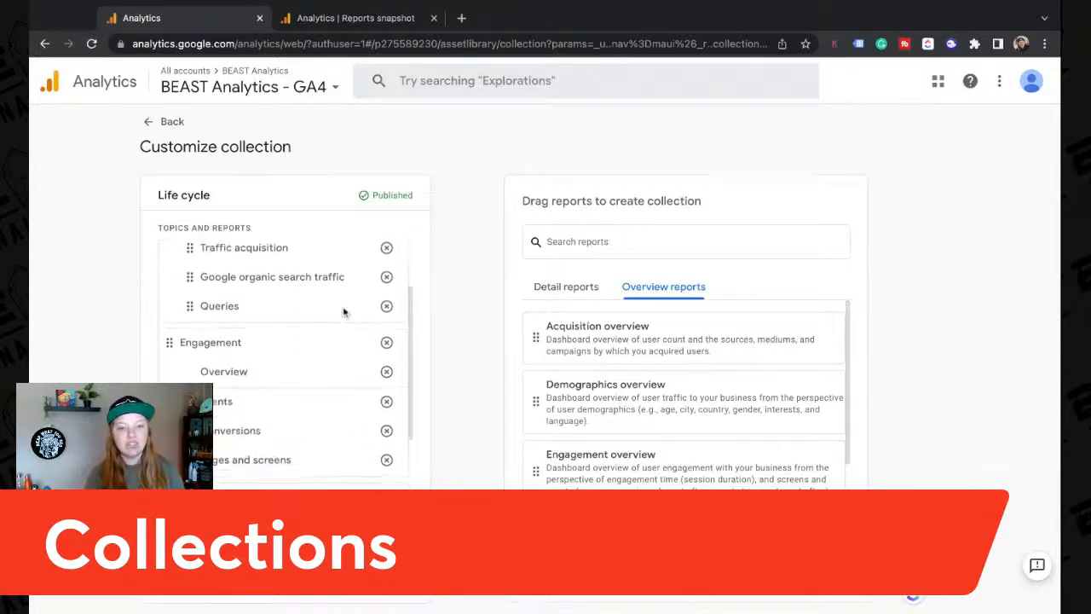
pyautogui.scroll(-2, 345, 311)
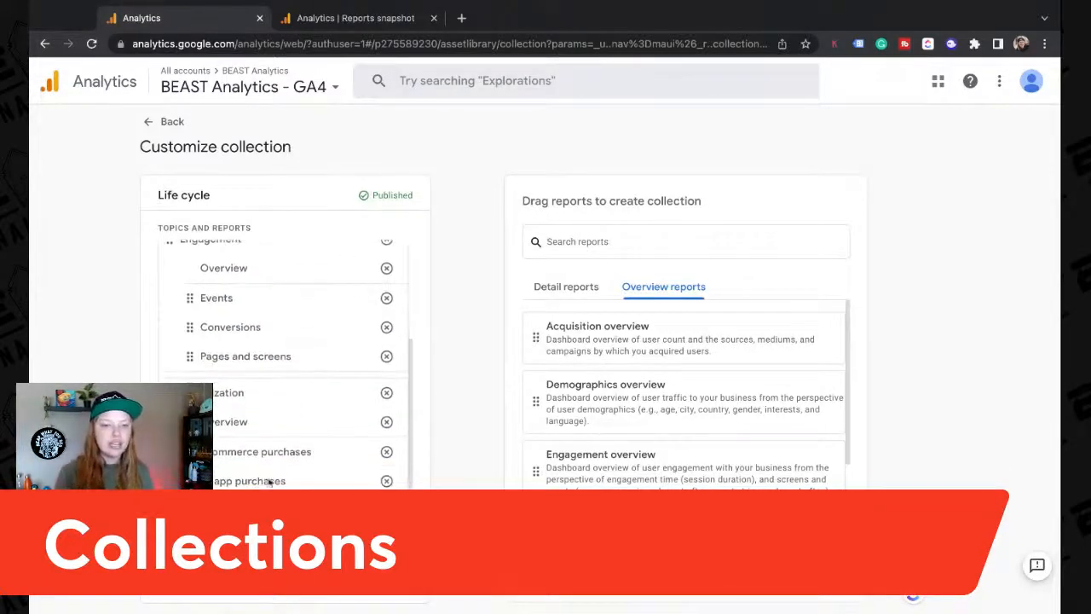
# Step: Exit the Life cycle collection, discarding the unsaved changes, and open the UA Navigation collection for editing
pyautogui.click(166, 121)
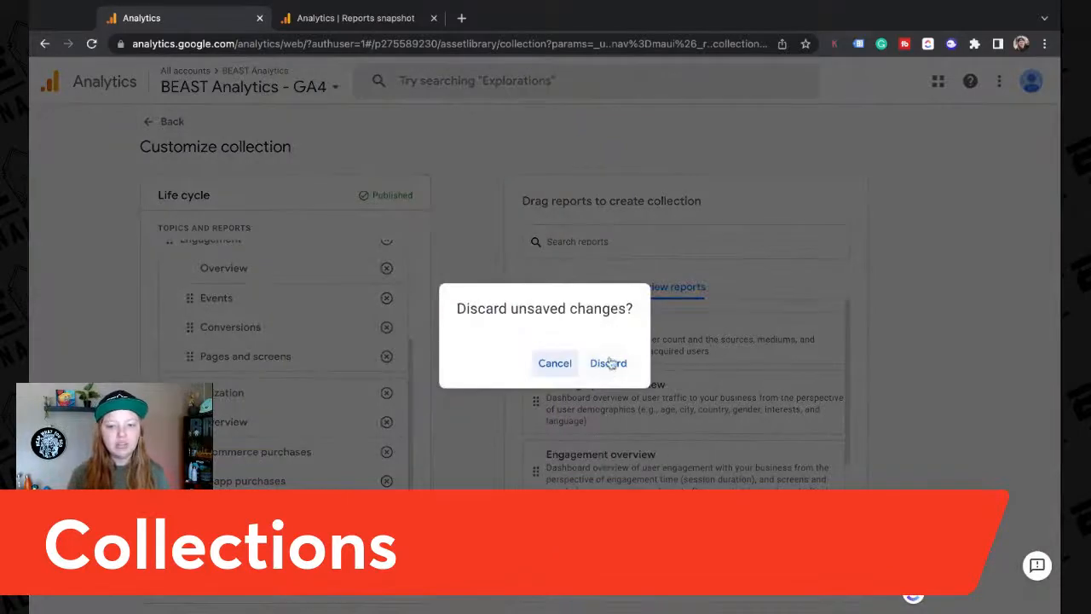
pyautogui.click(608, 363)
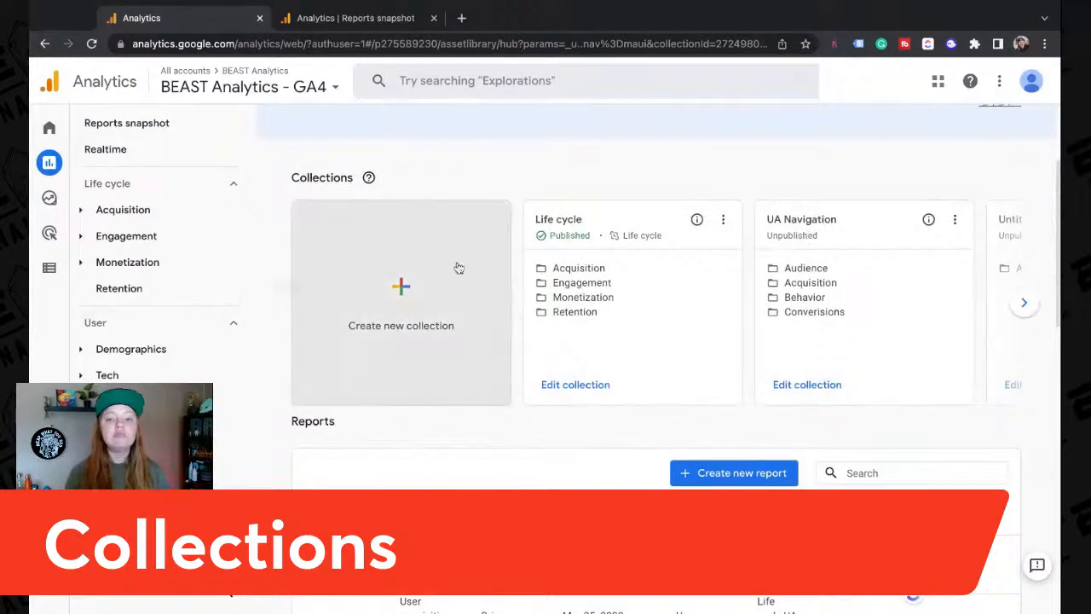
pyautogui.click(790, 385)
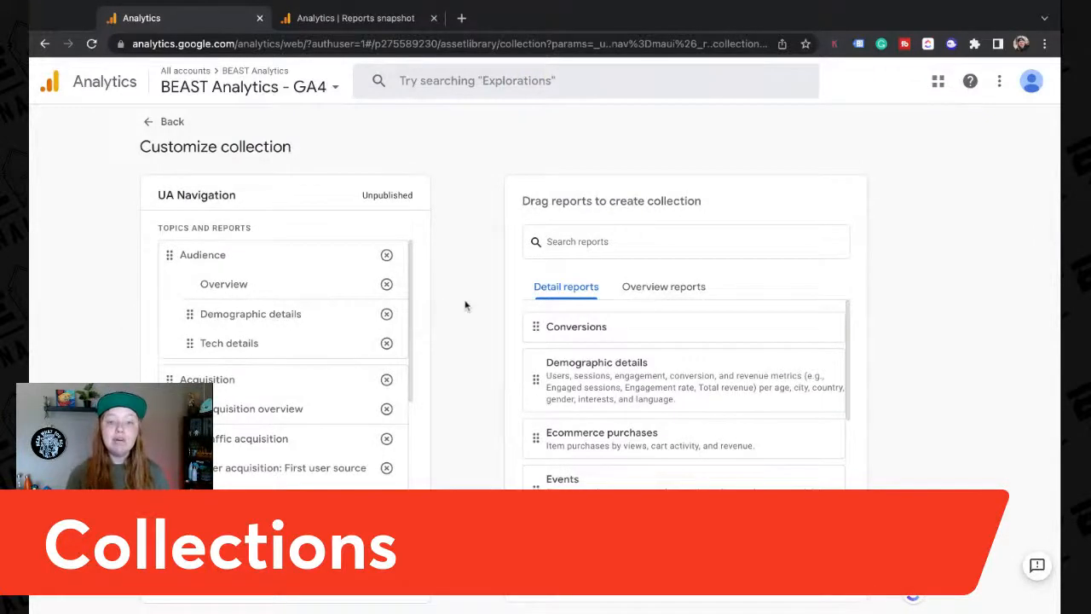
# Step: Open the All Web Site Data view of the Action Tent Party Universal Analytics property and examine its report navigation
pyautogui.click(310, 17)
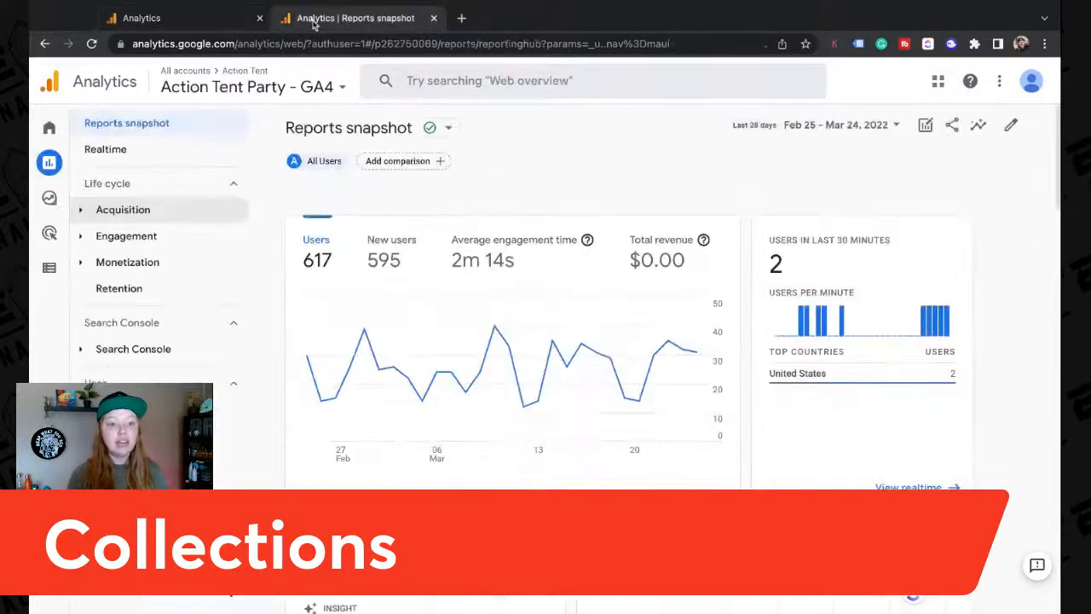
pyautogui.click(220, 88)
pyautogui.click(247, 198)
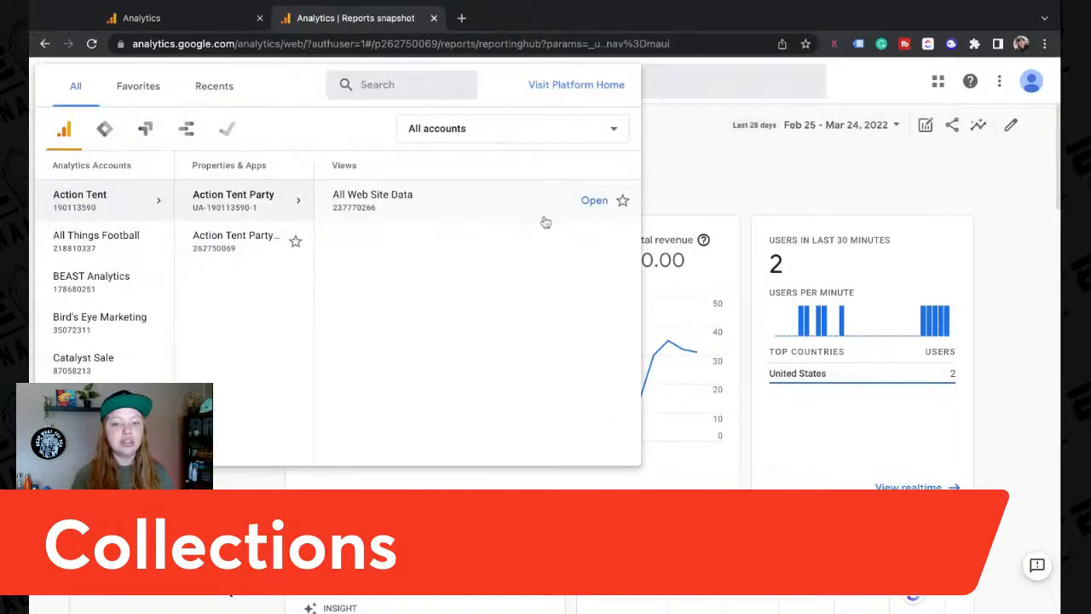
pyautogui.click(542, 222)
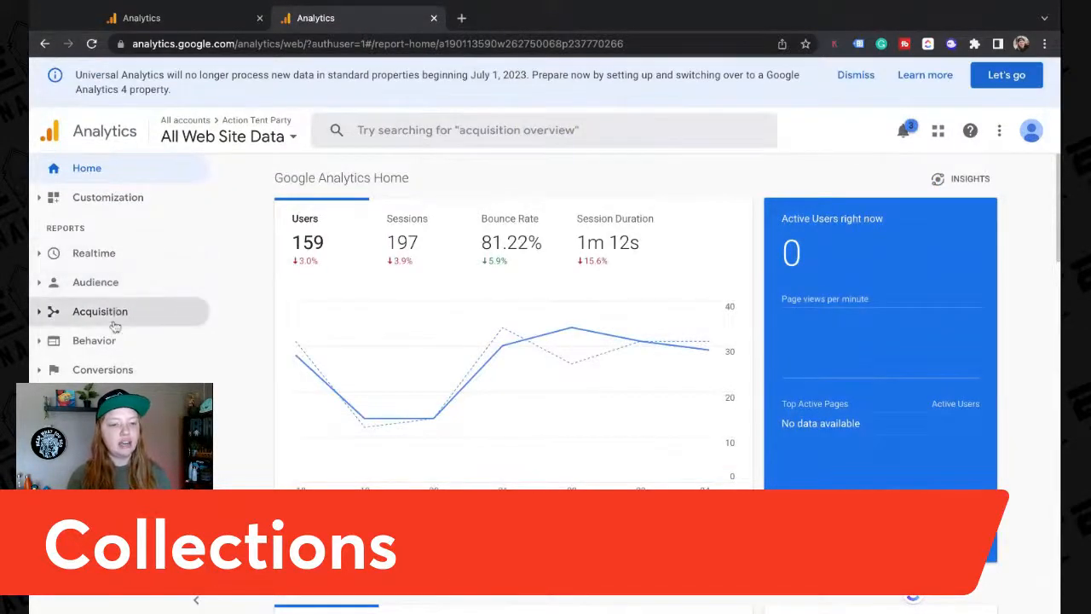
# Step: Return to the UA Navigation collection editor and open the Audience topic's name for editing
pyautogui.click(162, 18)
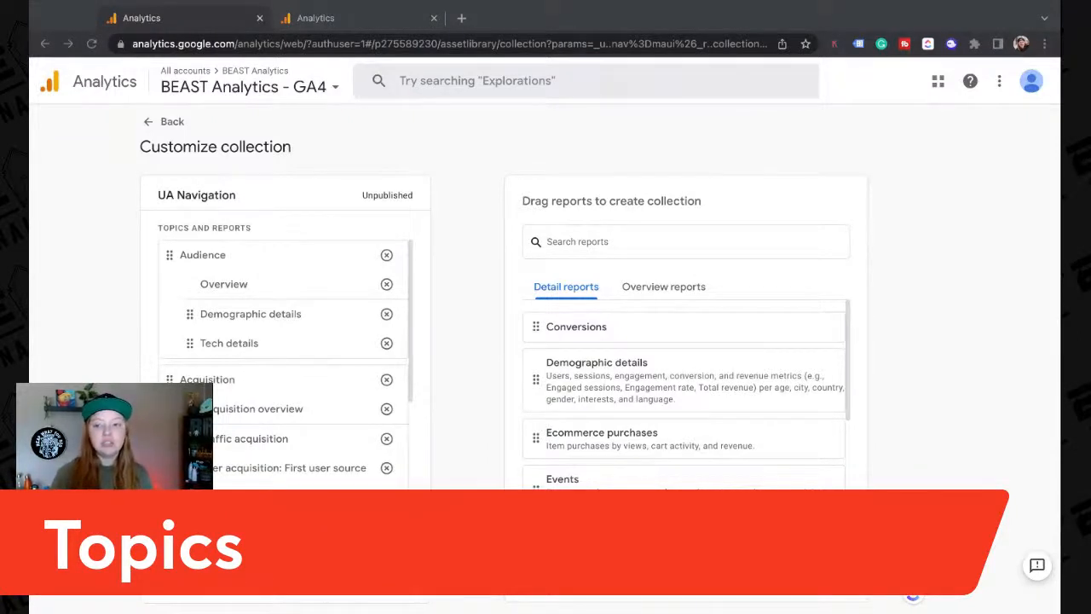
pyautogui.click(1053, 197)
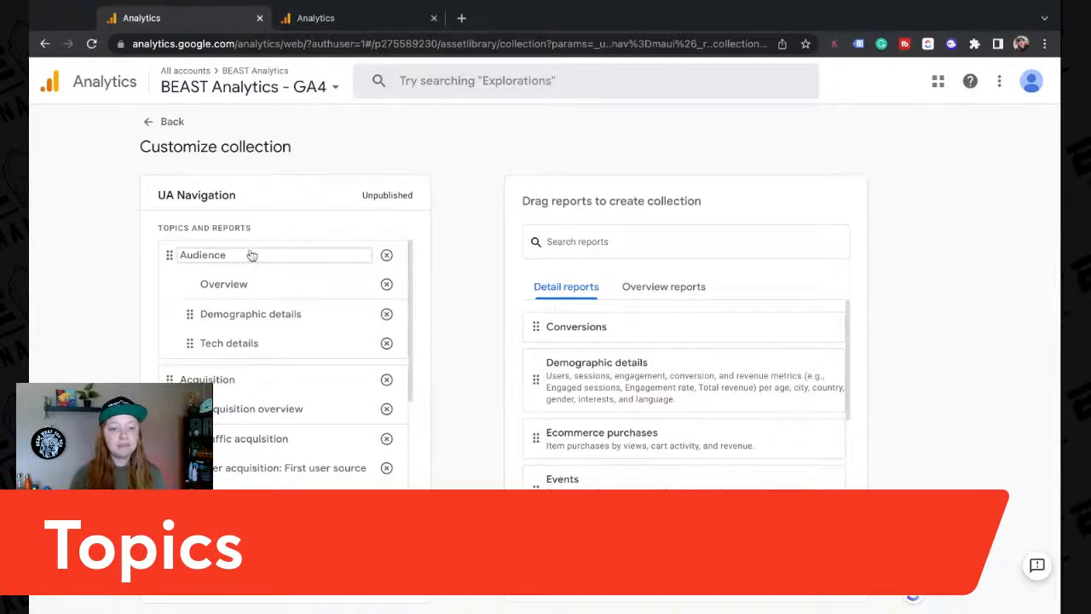
pyautogui.doubleClick(210, 258)
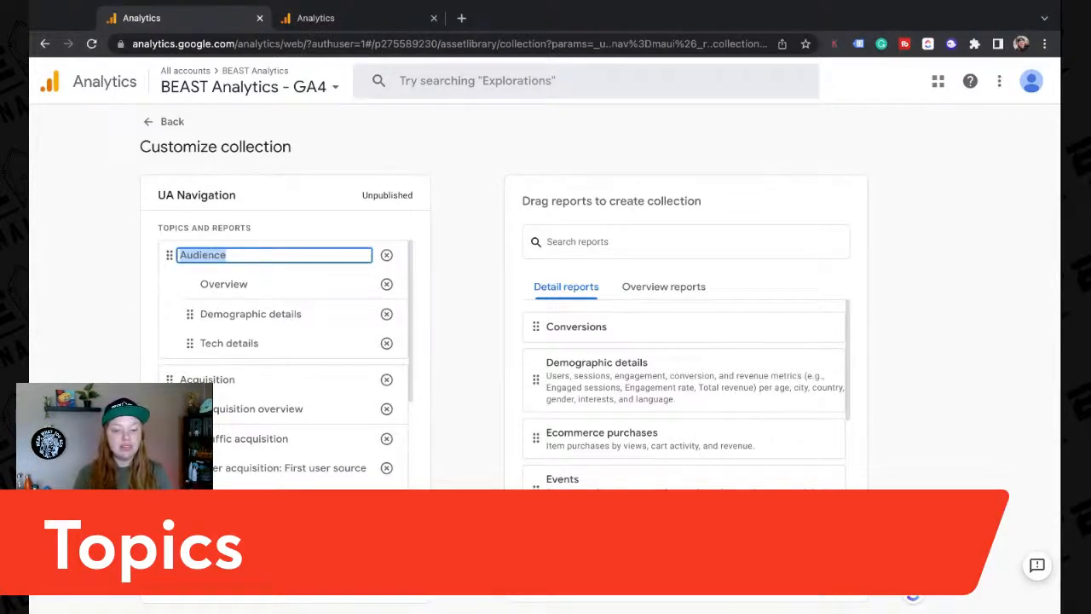
pyautogui.click(209, 256)
pyautogui.doubleClick(208, 255)
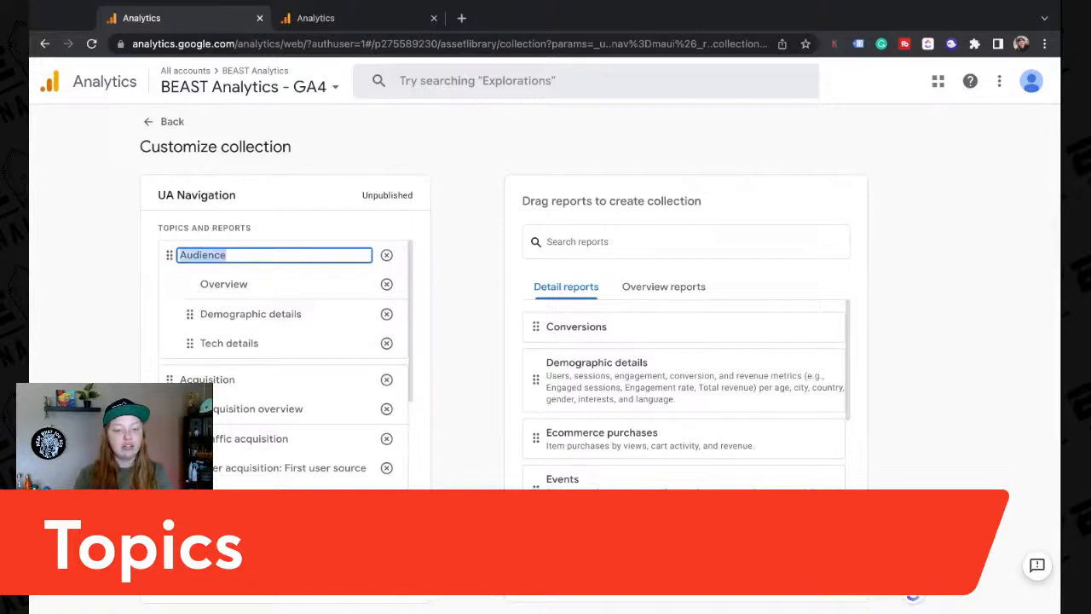
pyautogui.click(461, 228)
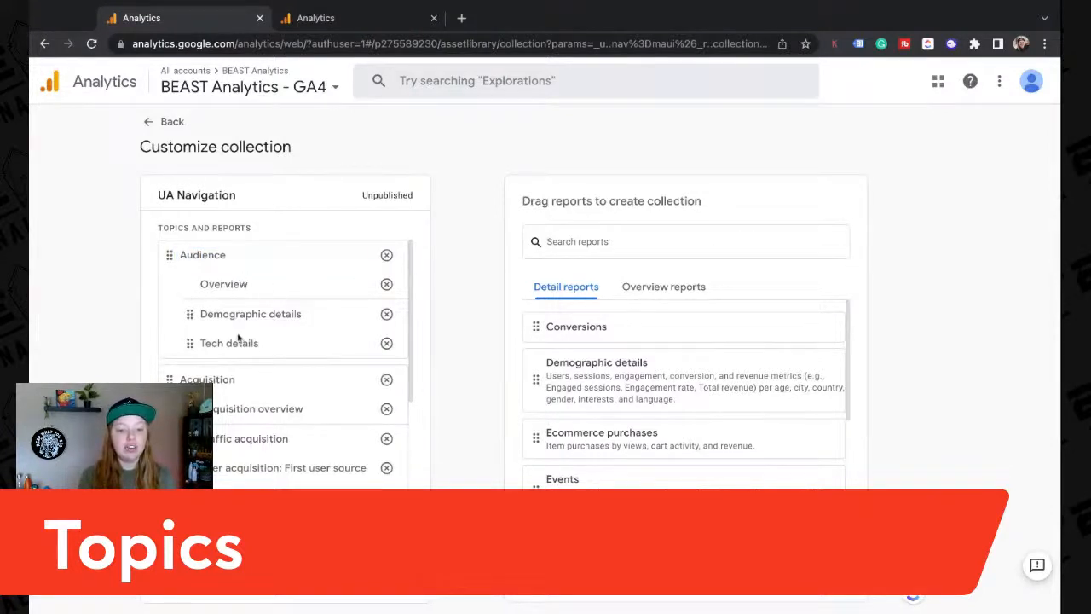
# Step: Examine the Acquisition and Behavior topics and the reports grouped under them in the UA Navigation collection
pyautogui.scroll(-2, 248, 339)
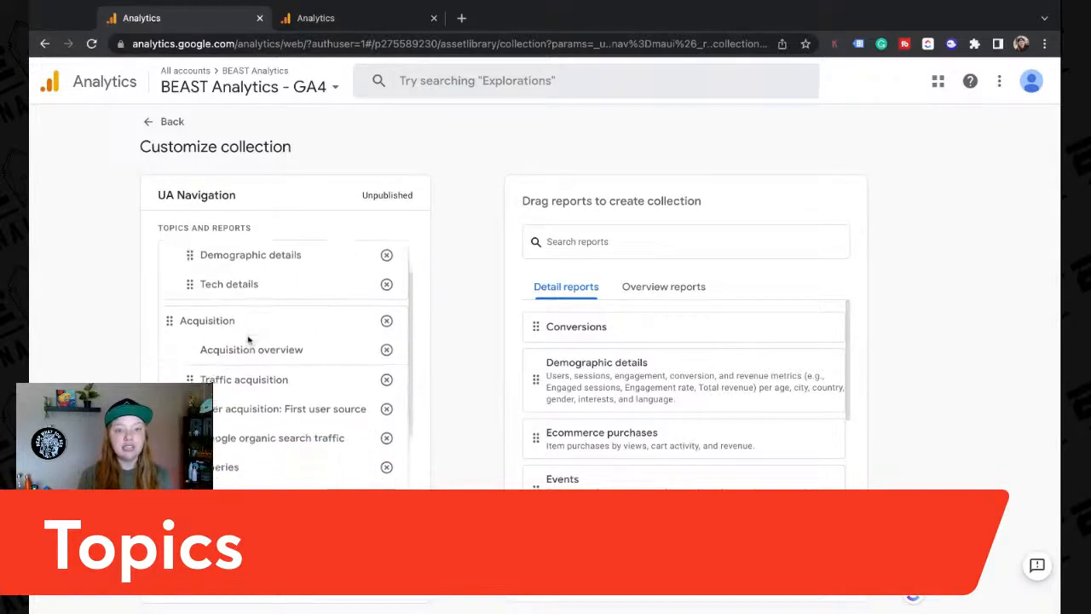
pyautogui.click(201, 300)
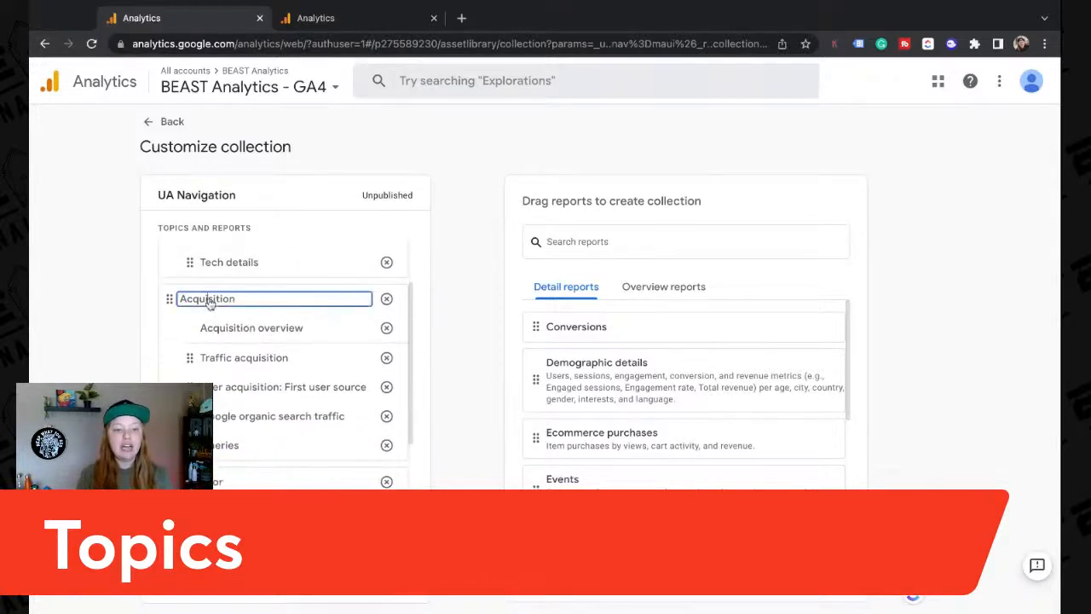
pyautogui.scroll(-2, 221, 333)
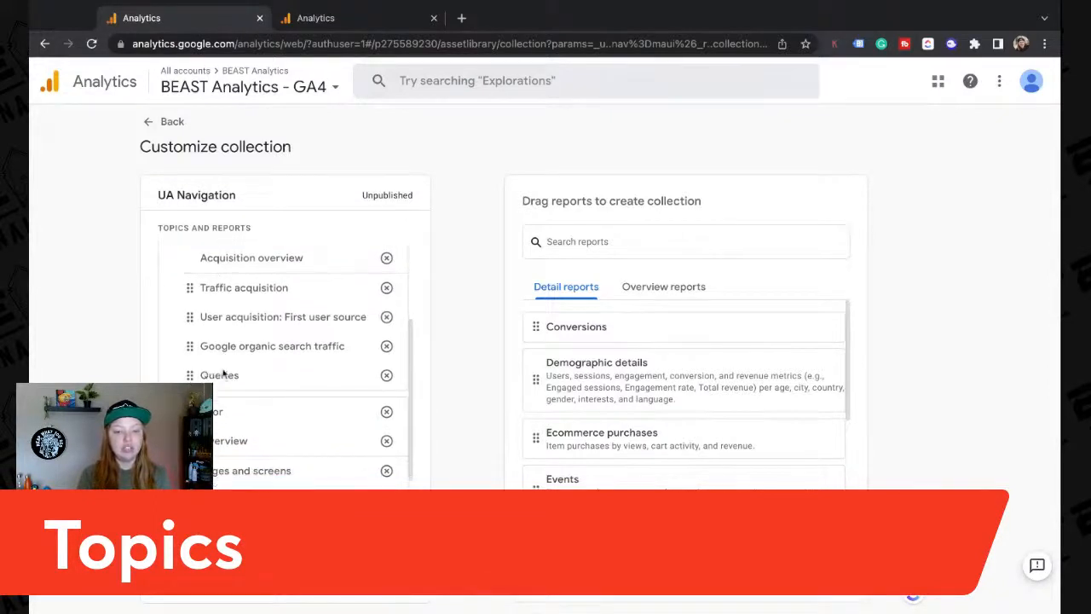
pyautogui.scroll(-2, 213, 339)
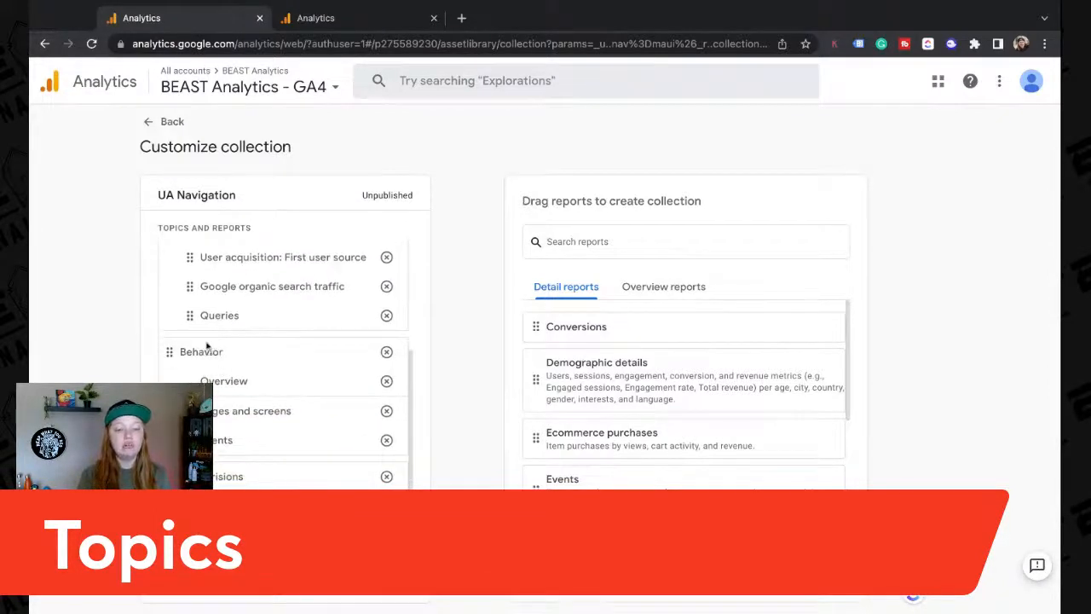
pyautogui.scroll(-2, 207, 344)
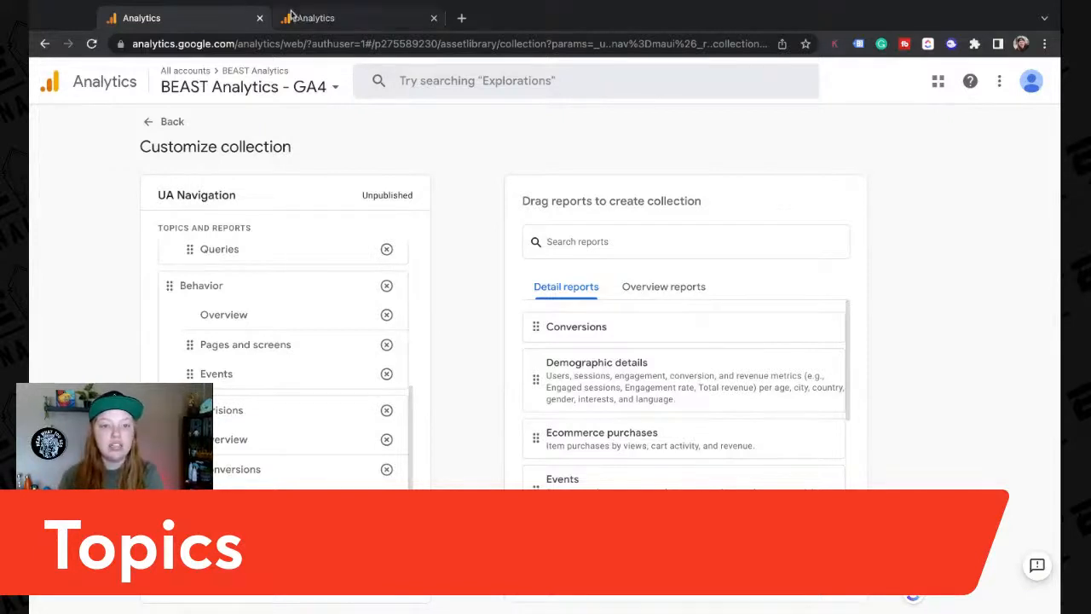
# Step: Compare the Universal Analytics report navigation with the UA Navigation topics, then open the Acquisition topic's name for editing
pyautogui.click(320, 17)
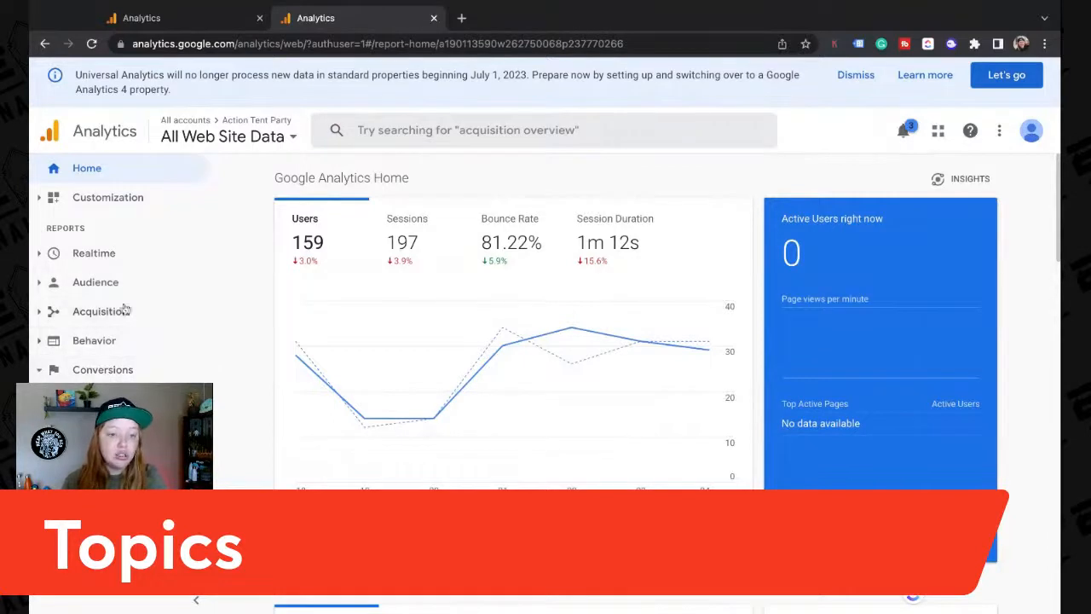
pyautogui.click(175, 24)
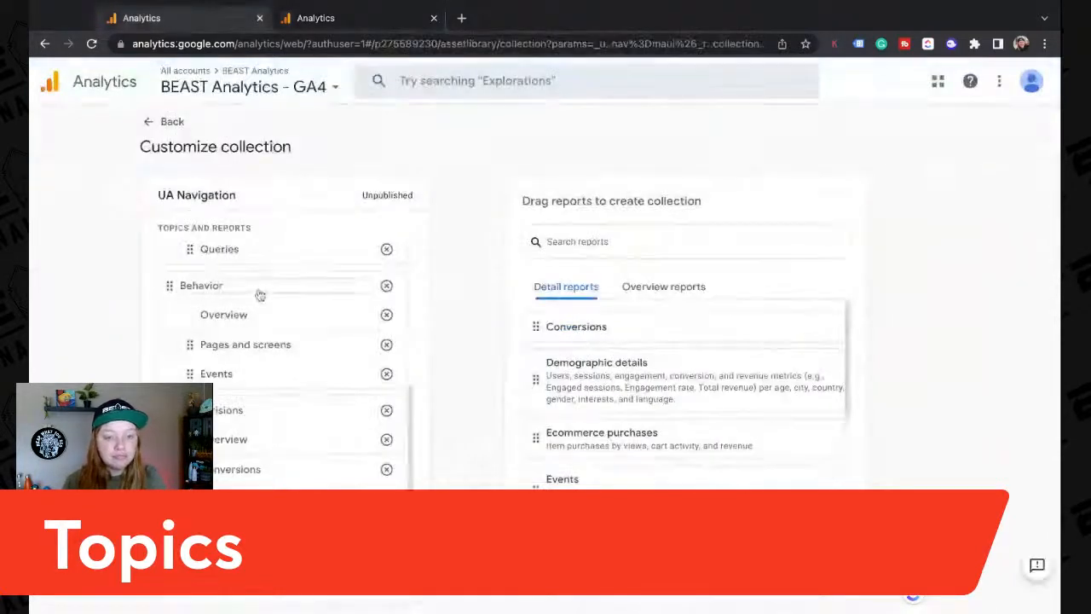
pyautogui.scroll(-3, 223, 256)
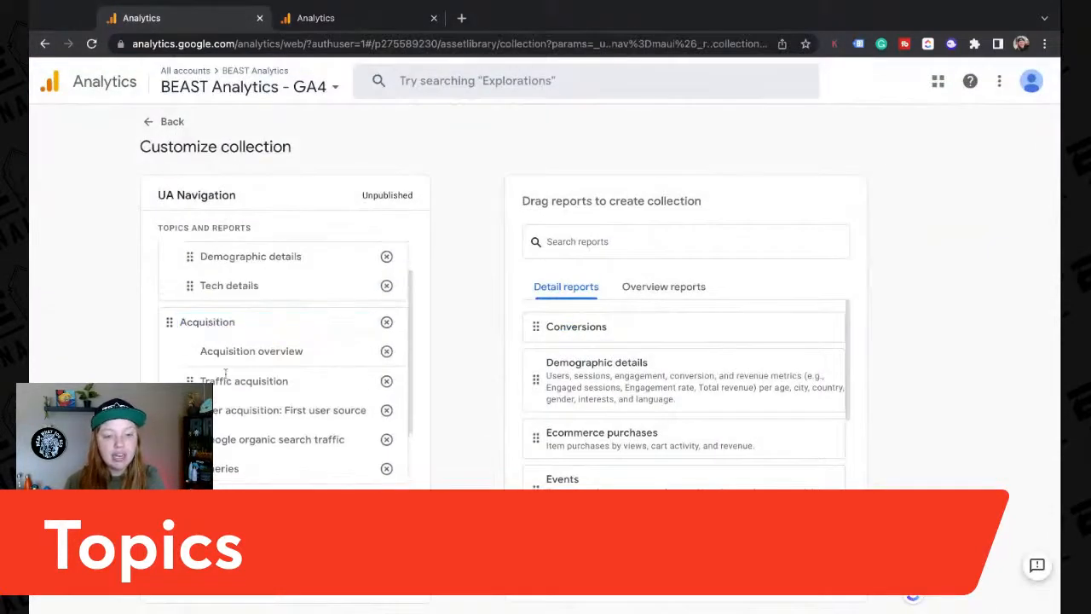
pyautogui.doubleClick(187, 327)
pyautogui.click(209, 323)
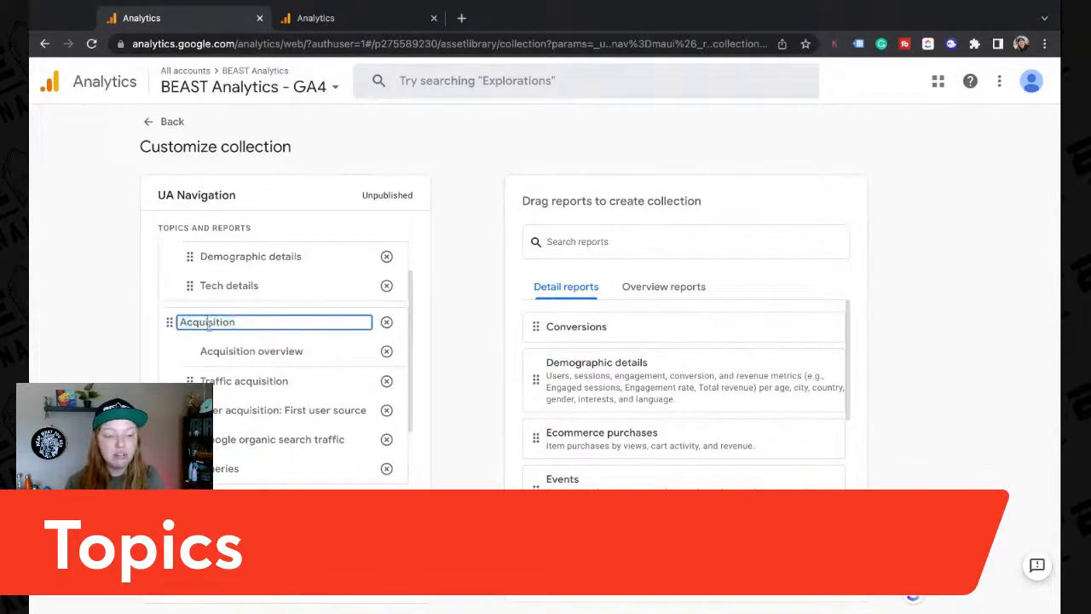
pyautogui.doubleClick(231, 323)
pyautogui.click(235, 350)
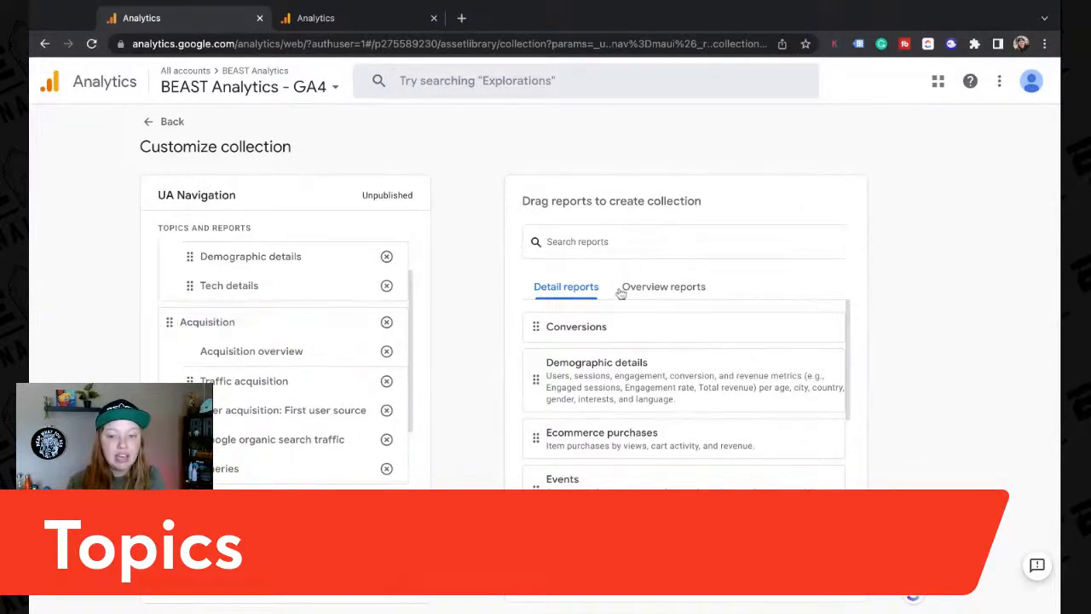
# Step: Review the available detail reports alongside the Acquisition and Behavior topics, then return to the Library
pyautogui.scroll(-1, 552, 407)
pyautogui.moveTo(535, 389)
pyautogui.mouseDown()
pyautogui.moveTo(436, 385)
pyautogui.moveTo(442, 405)
pyautogui.moveTo(538, 392)
pyautogui.mouseUp()
pyautogui.scroll(-2, 302, 433)
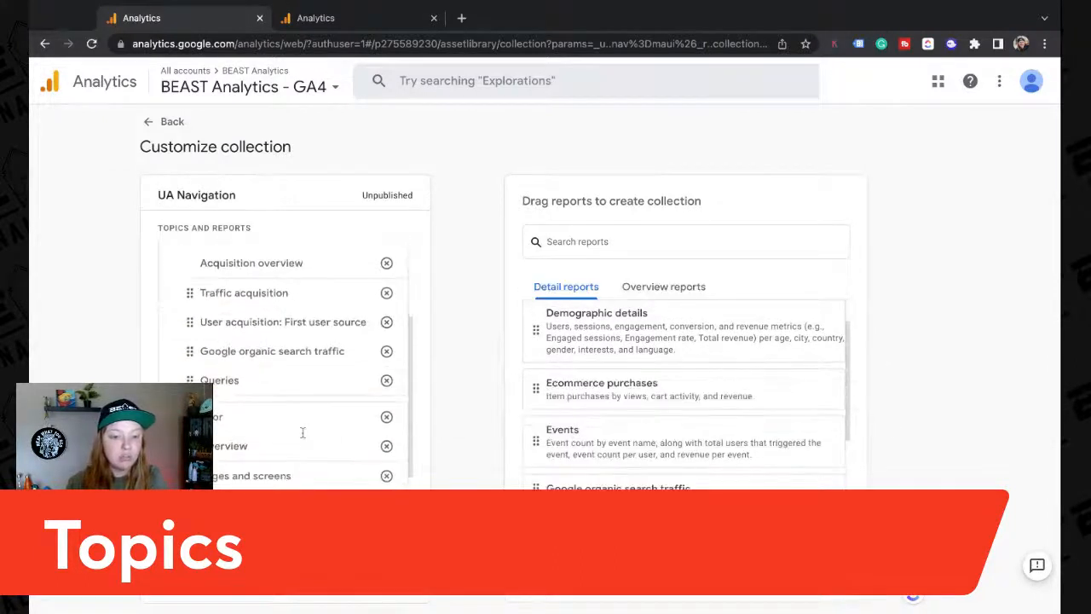
pyautogui.scroll(-1, 290, 384)
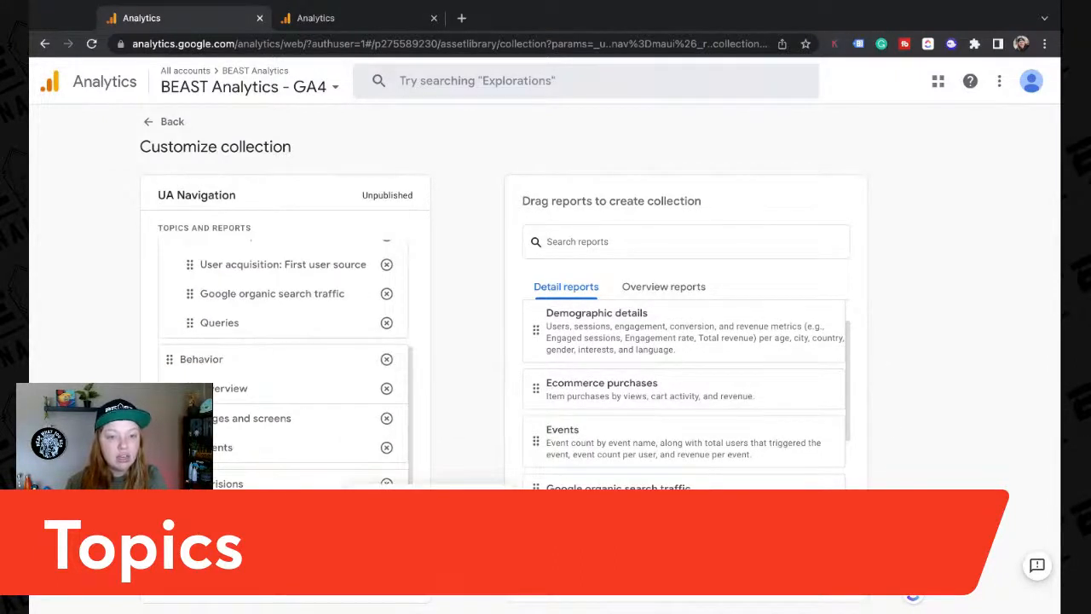
pyautogui.click(169, 125)
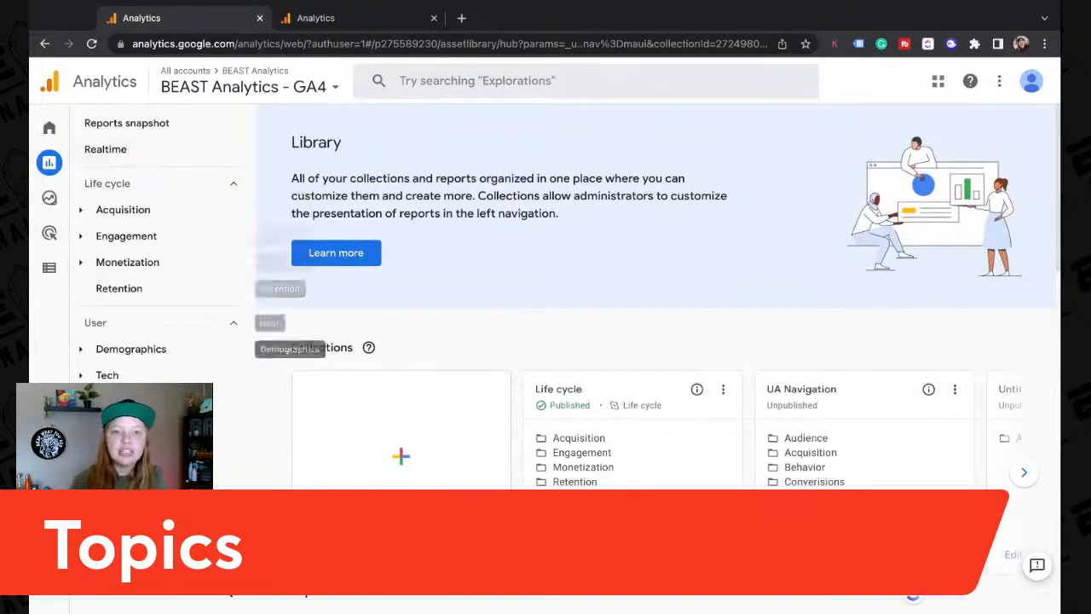
# Step: Publish the UA Navigation collection and check its Audience topic in the report navigation
pyautogui.click(955, 391)
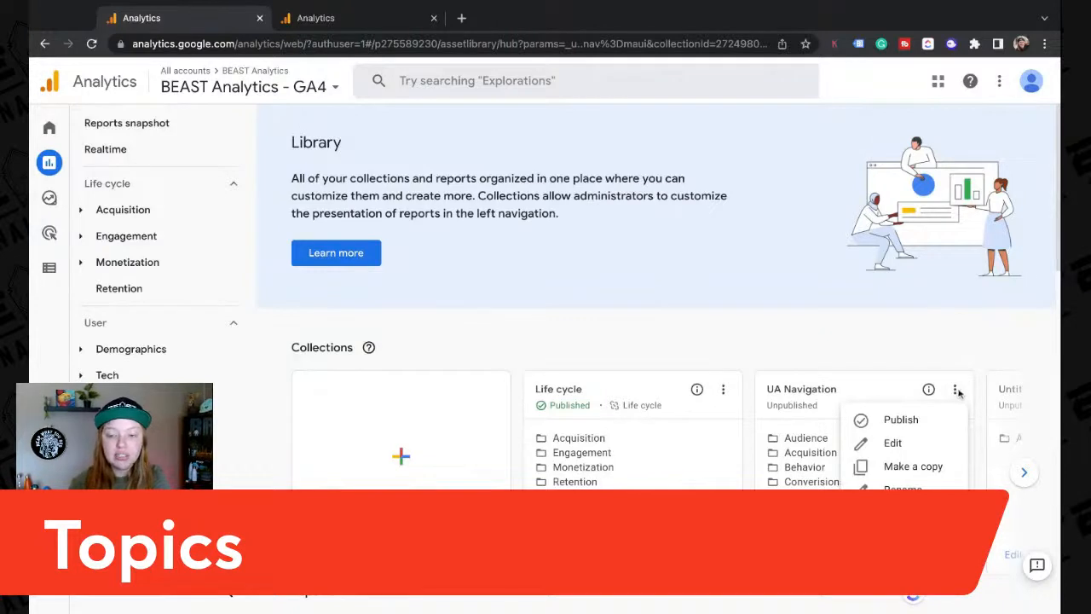
pyautogui.click(925, 431)
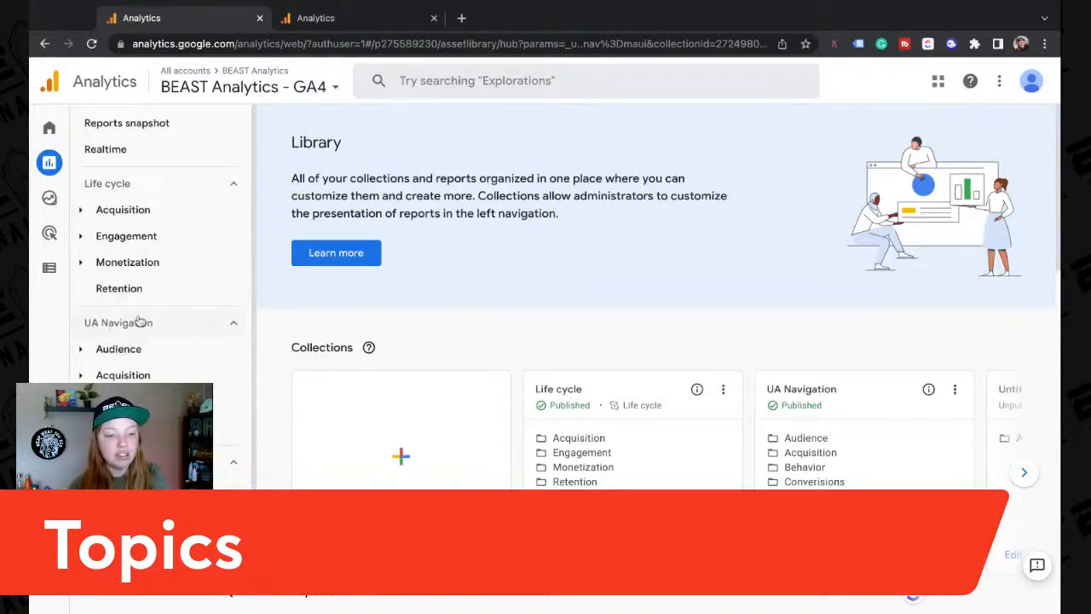
pyautogui.click(118, 349)
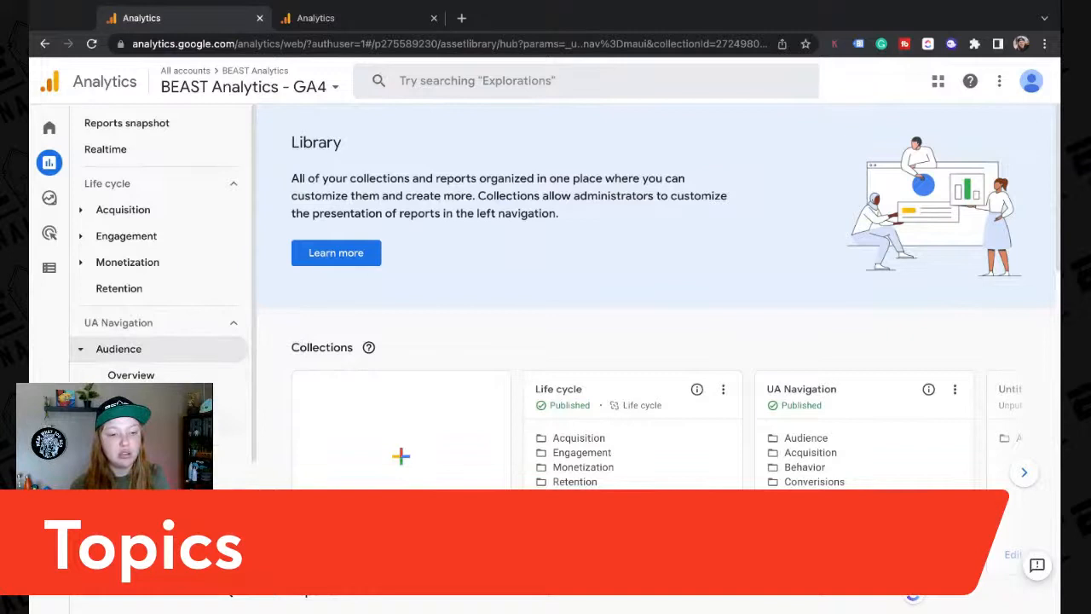
pyautogui.click(128, 348)
pyautogui.scroll(-1, 274, 365)
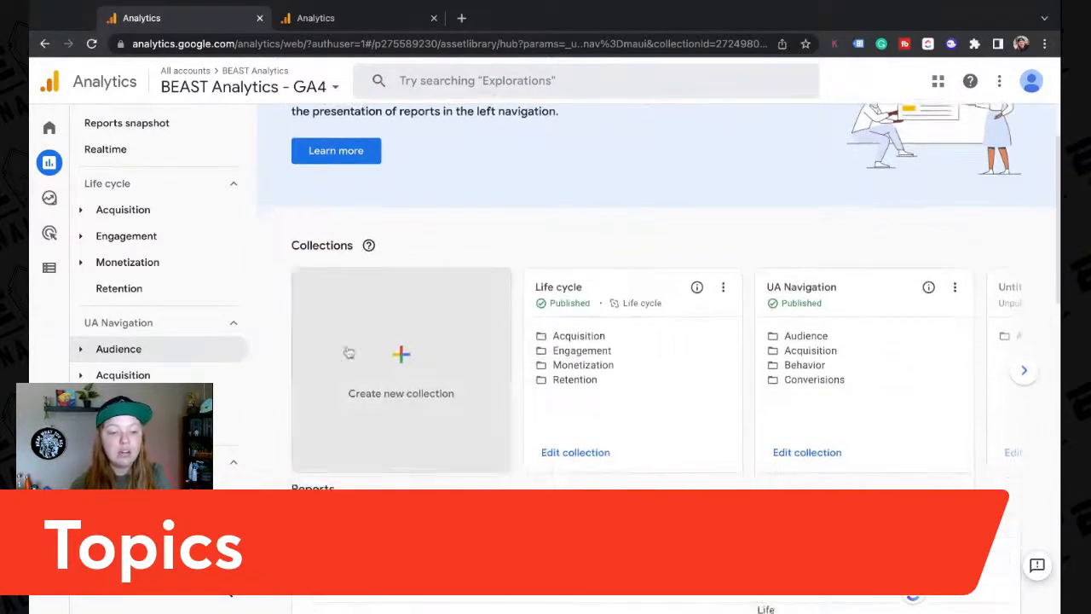
# Step: Unpublish the UA Navigation collection
pyautogui.click(955, 290)
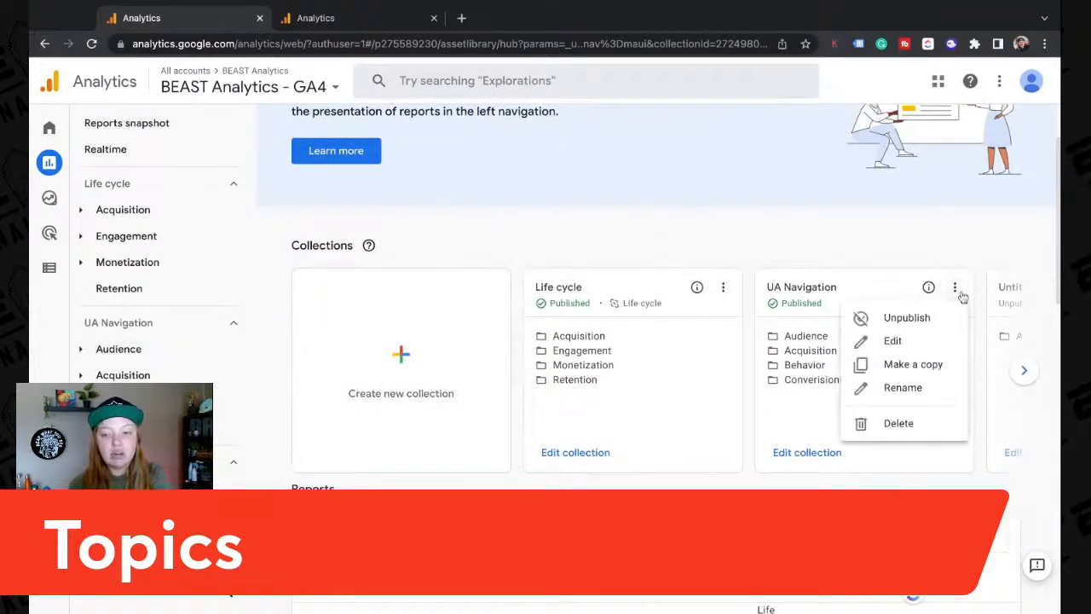
pyautogui.click(908, 318)
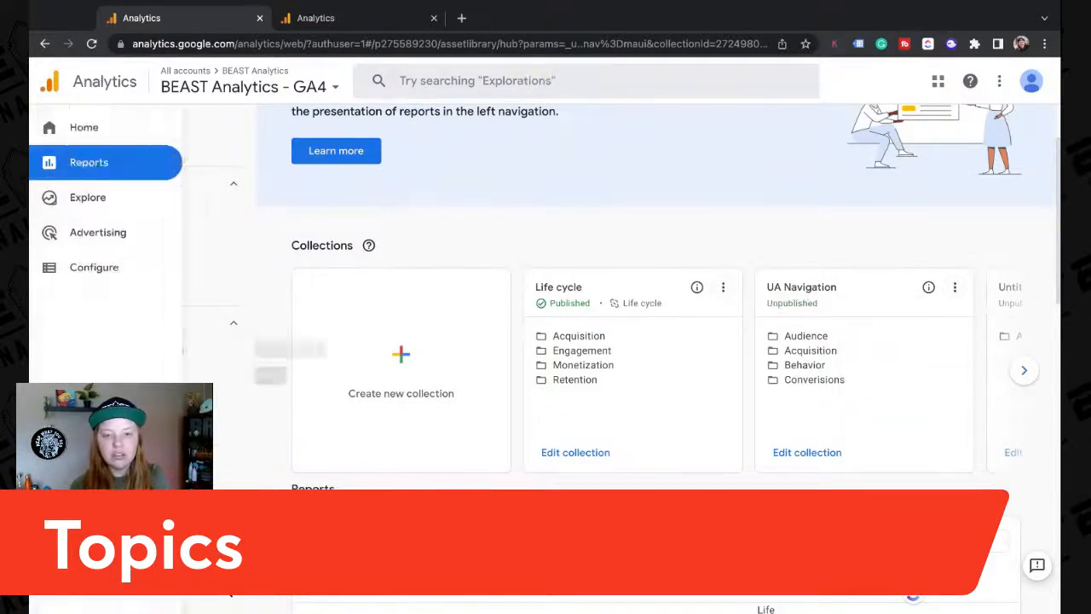
# Step: Create a new detail report in the Library, starting from the blank option
pyautogui.scroll(-2, 491, 454)
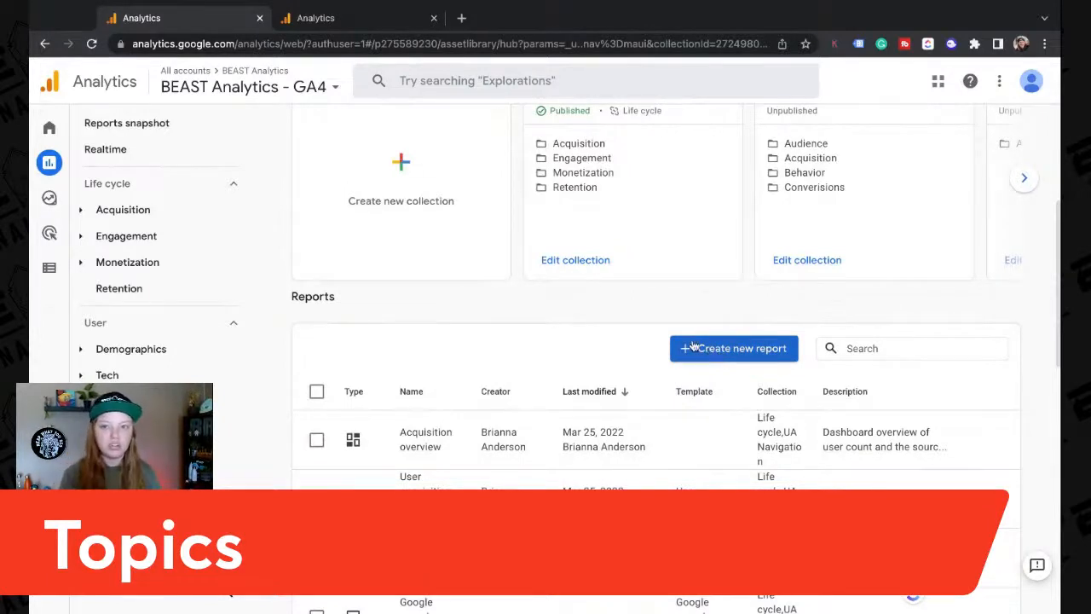
pyautogui.click(742, 350)
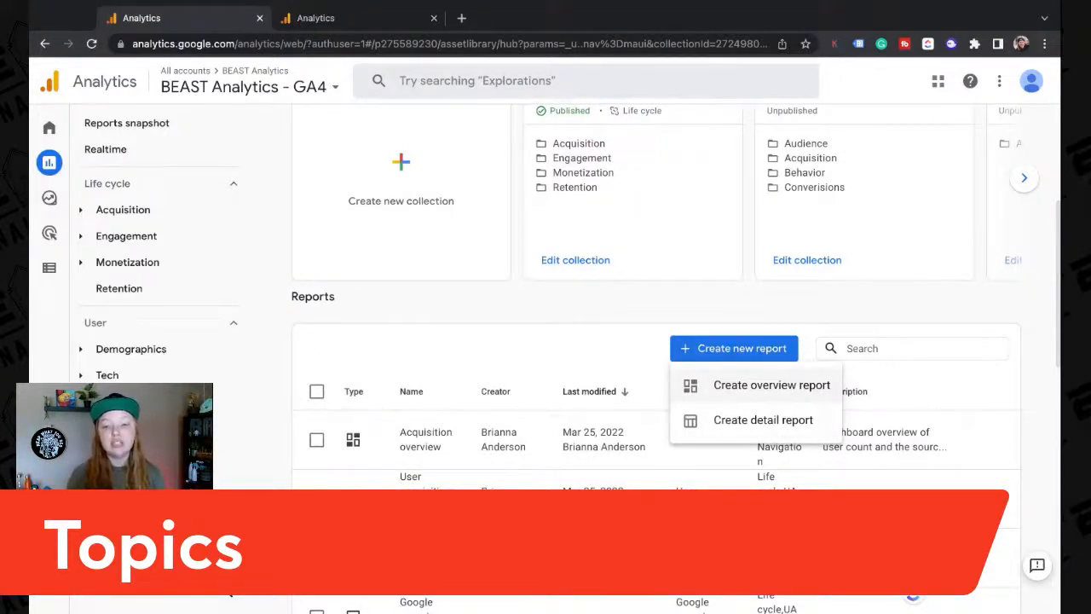
pyautogui.click(747, 435)
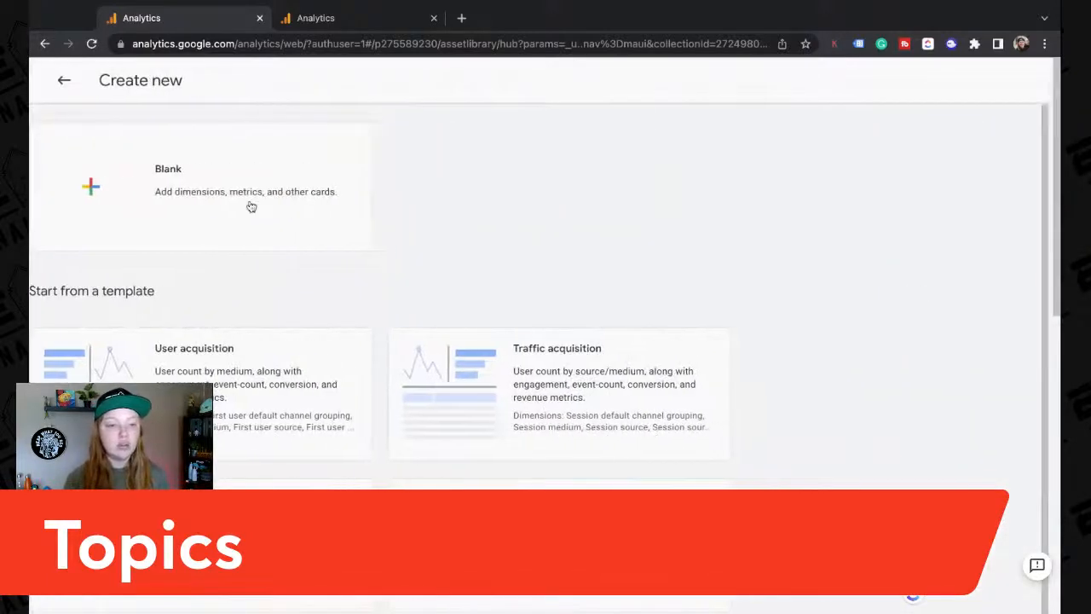
pyautogui.click(251, 206)
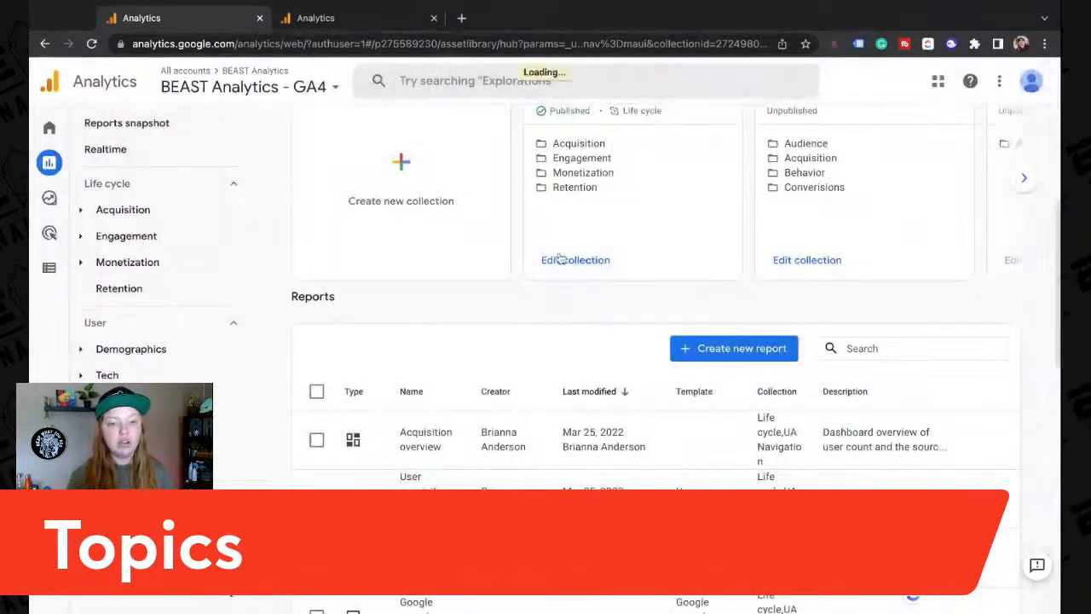
# Step: Add Search term as the first primary dimension of the untitled report
pyautogui.click(1033, 181)
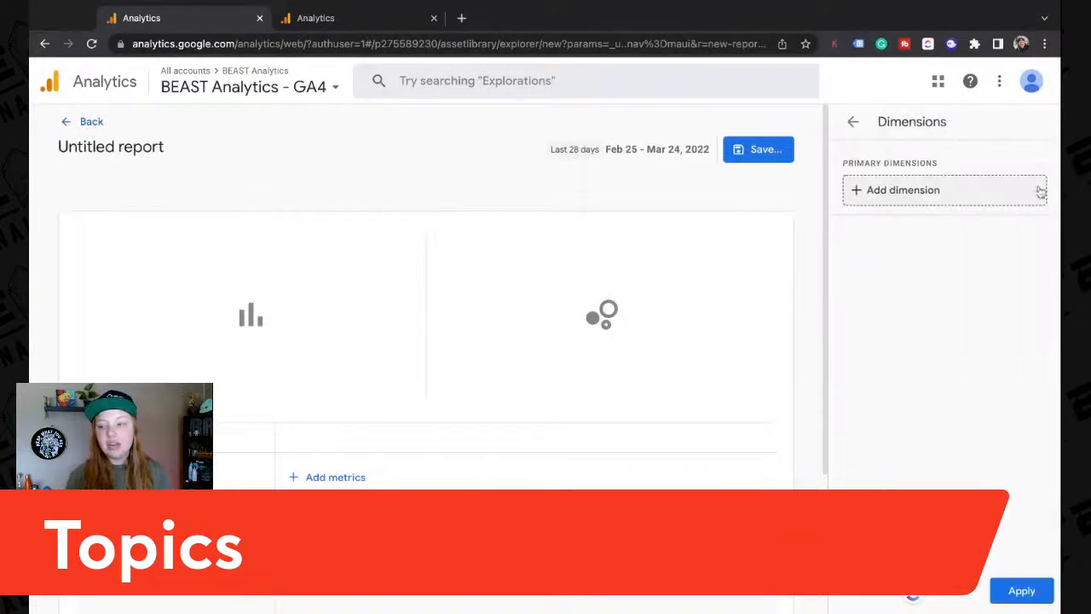
pyautogui.click(938, 191)
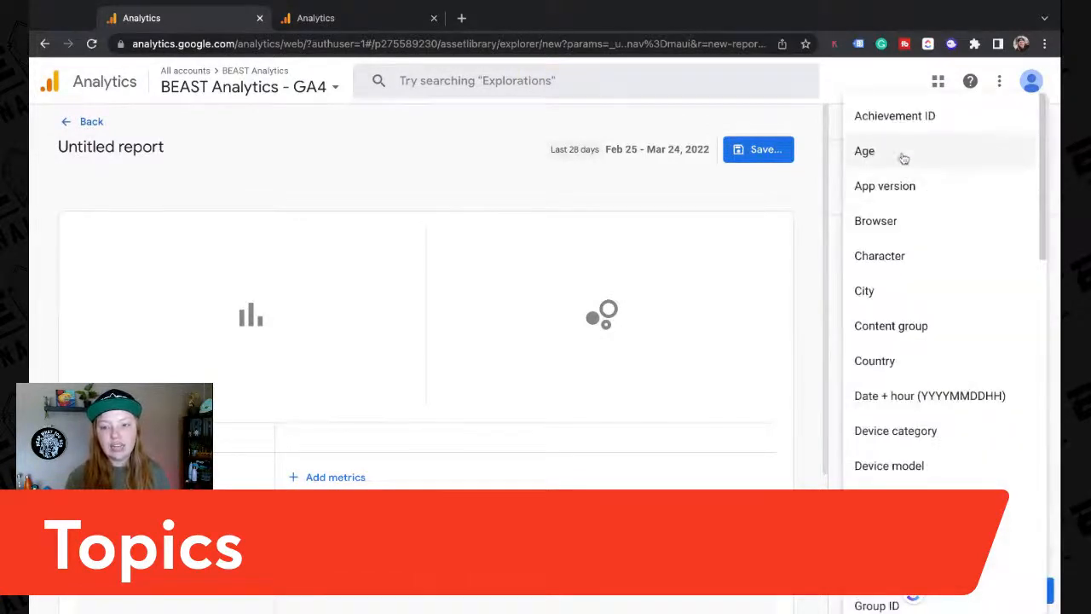
pyautogui.scroll(-3, 904, 160)
pyautogui.scroll(-5, 904, 159)
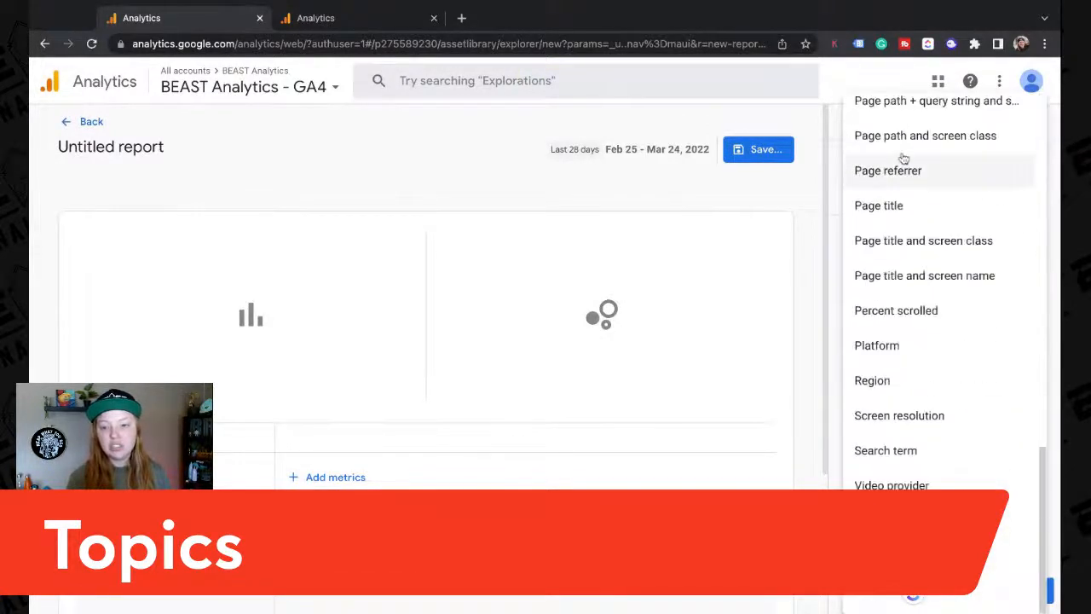
pyautogui.click(909, 458)
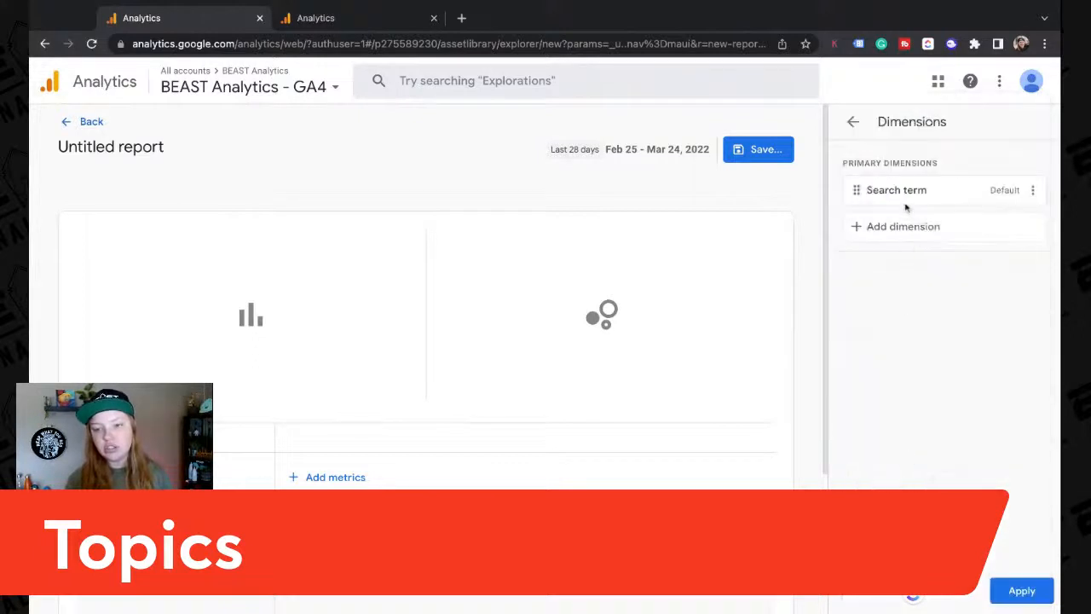
# Step: Add Page location as a second primary dimension
pyautogui.click(877, 228)
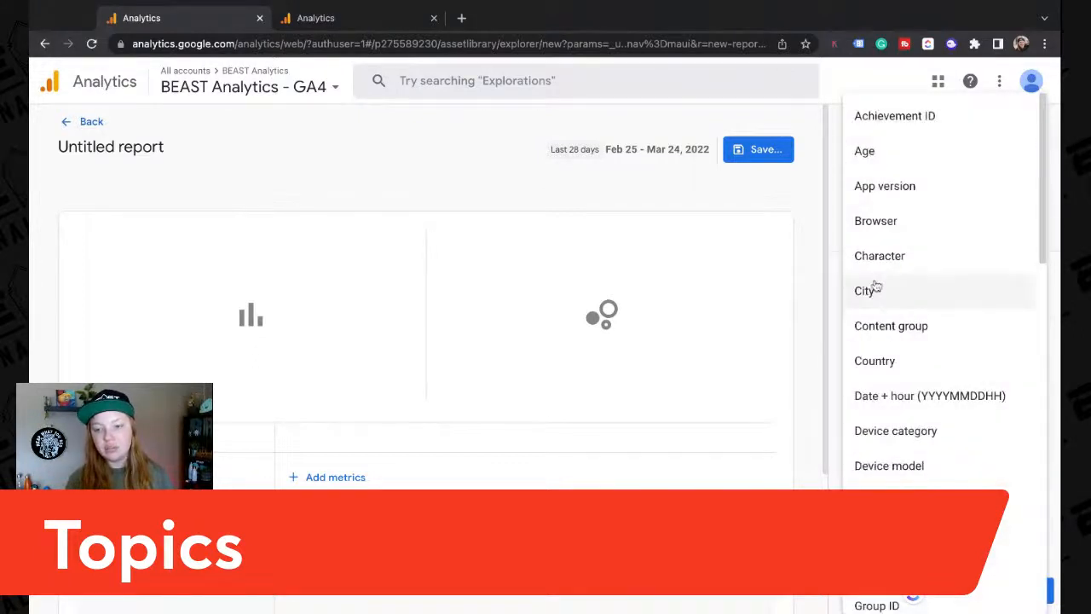
pyautogui.scroll(-2, 876, 287)
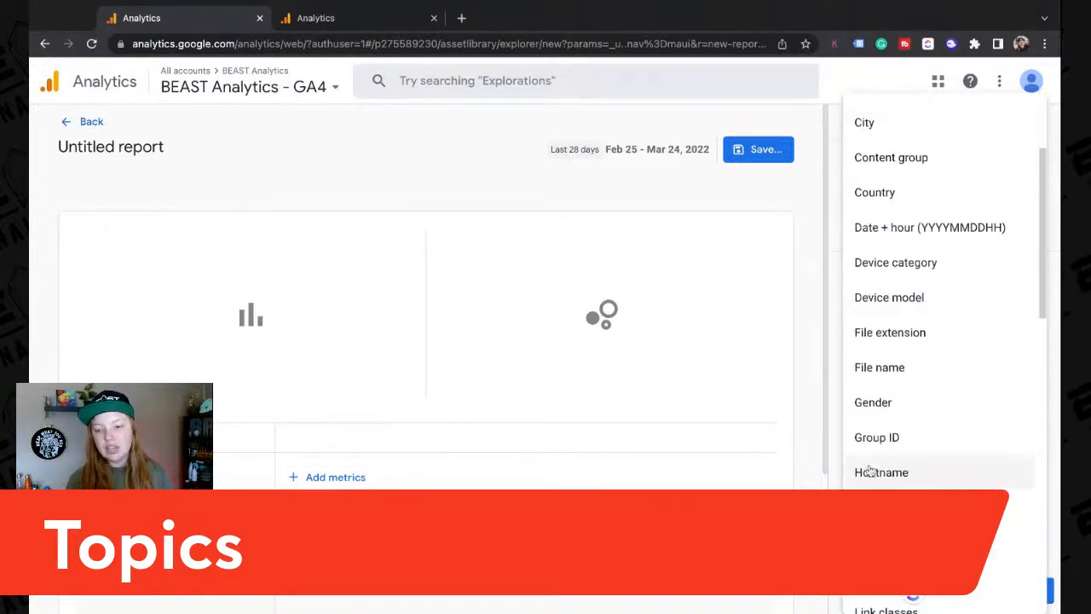
pyautogui.scroll(-3, 869, 471)
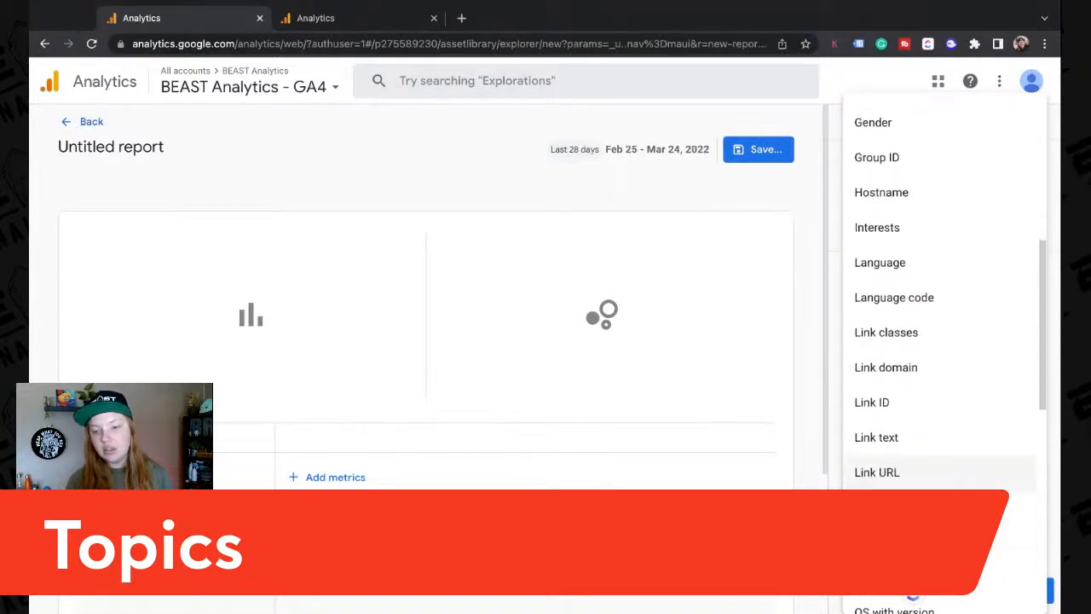
pyautogui.scroll(-5, 878, 476)
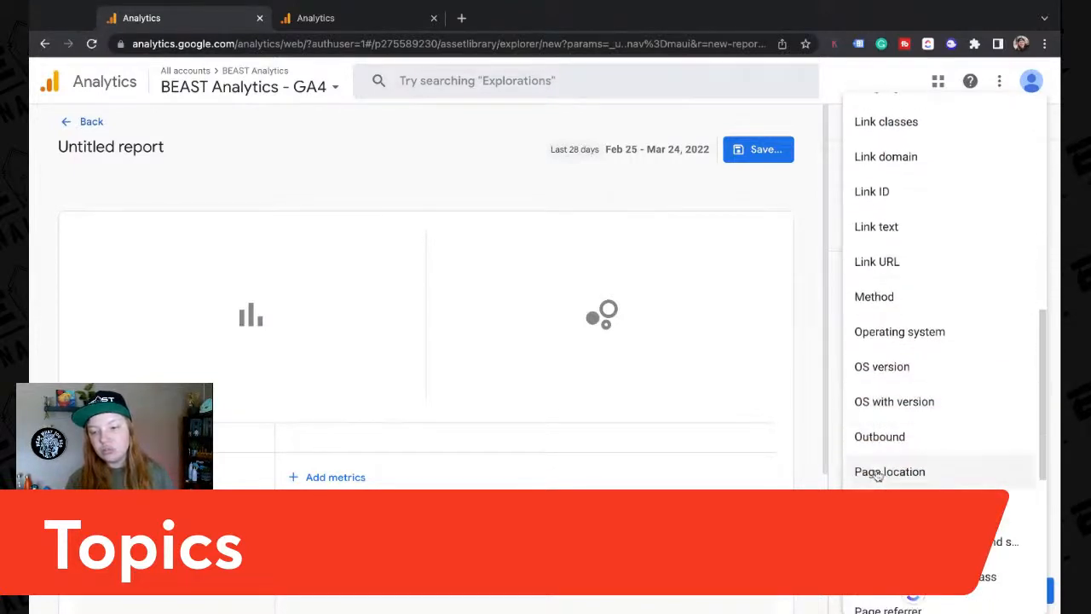
pyautogui.click(878, 474)
# Step: Look through the remaining dimensions, add Device category as the third one, and apply the dimension list to the report
pyautogui.click(891, 262)
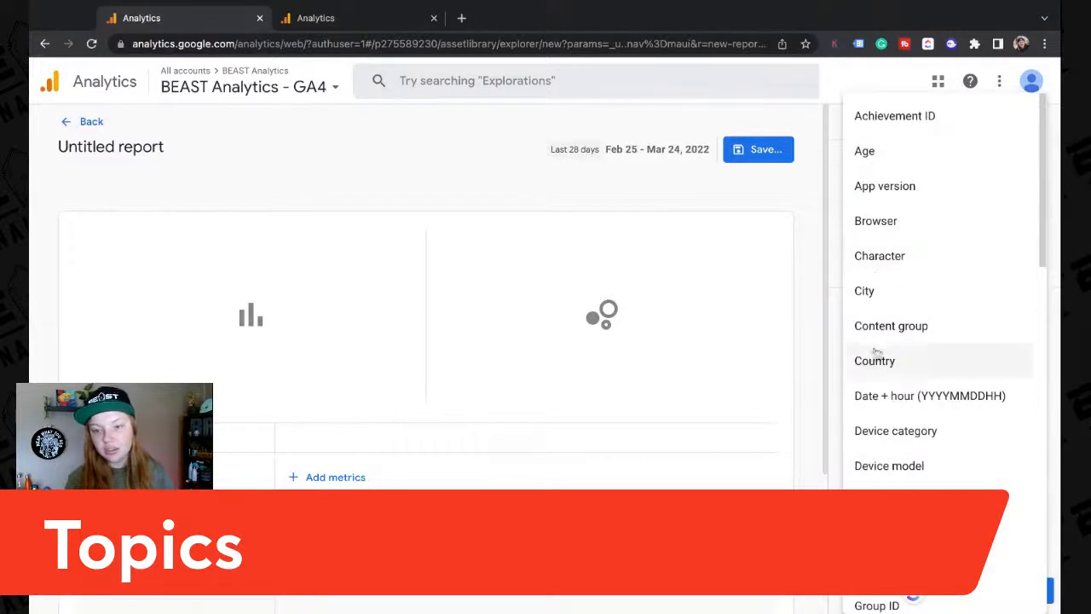
pyautogui.scroll(-1, 886, 474)
pyautogui.scroll(-2, 889, 473)
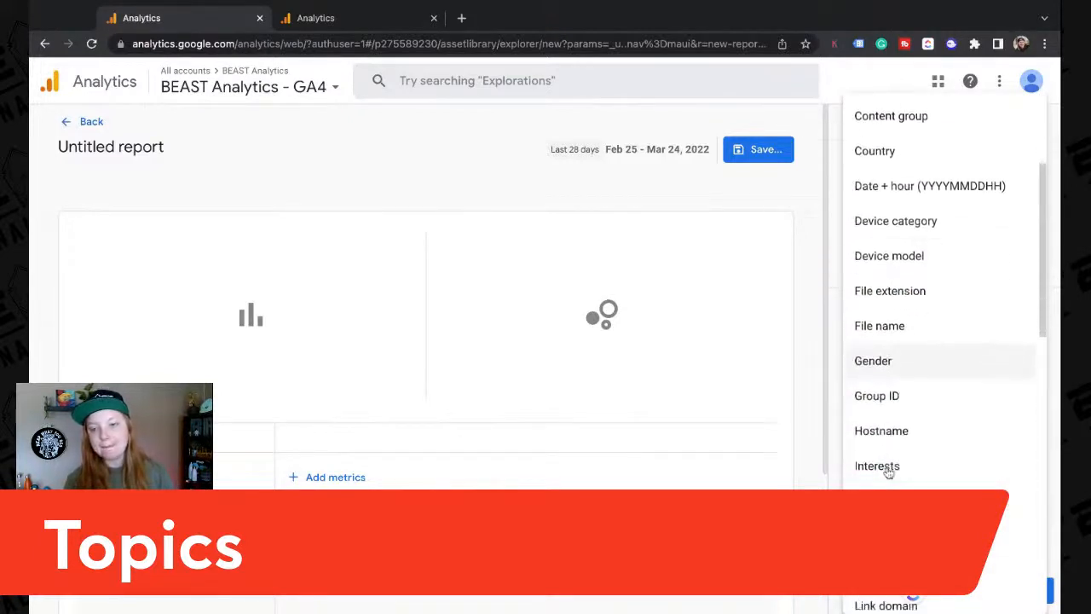
pyautogui.scroll(-4, 889, 469)
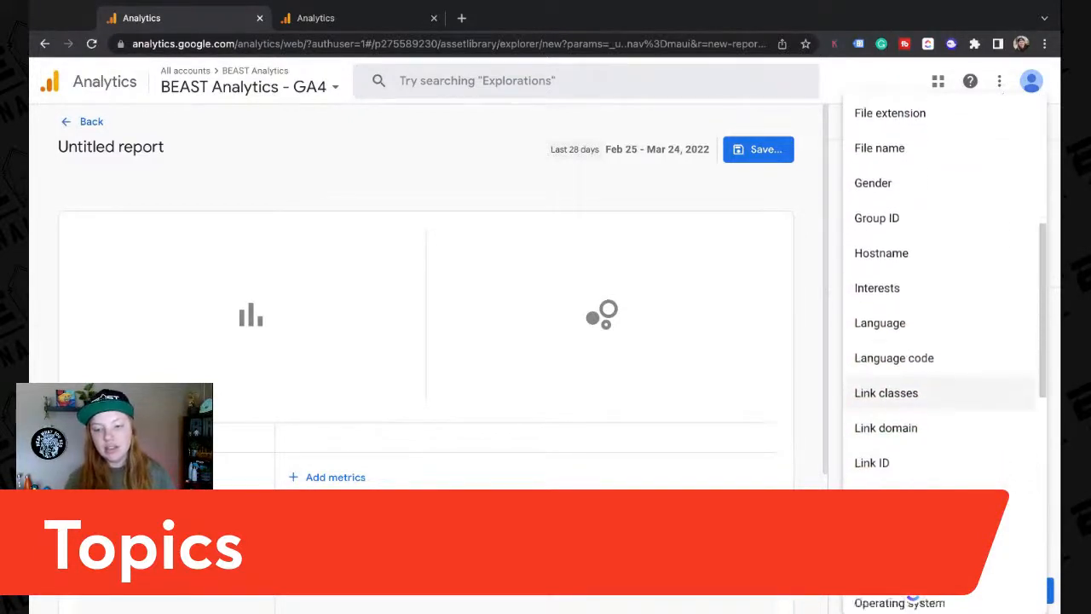
pyautogui.scroll(-4, 938, 401)
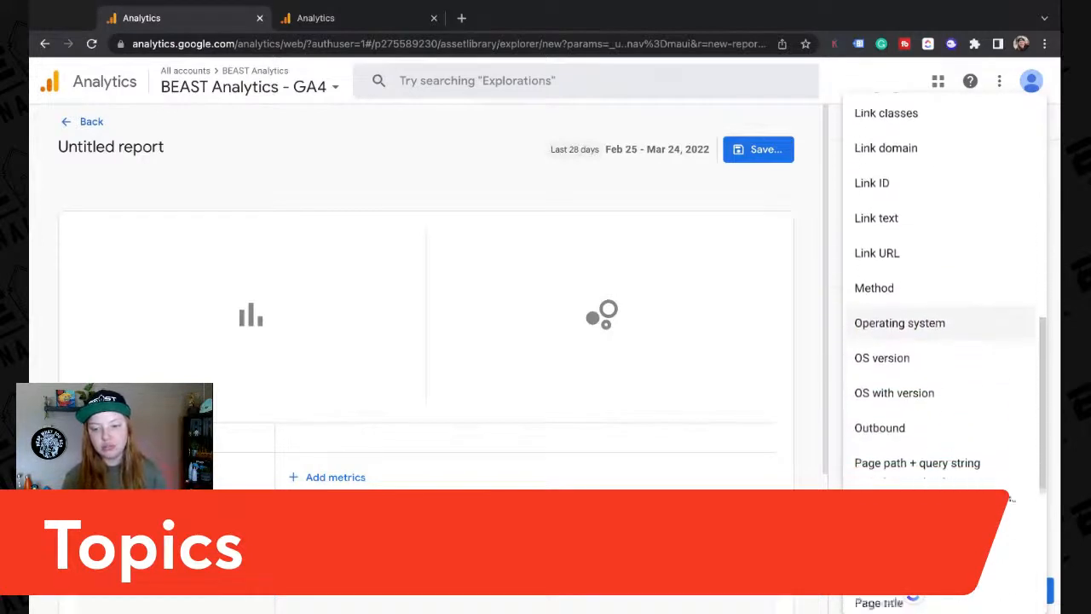
pyautogui.scroll(-5, 937, 400)
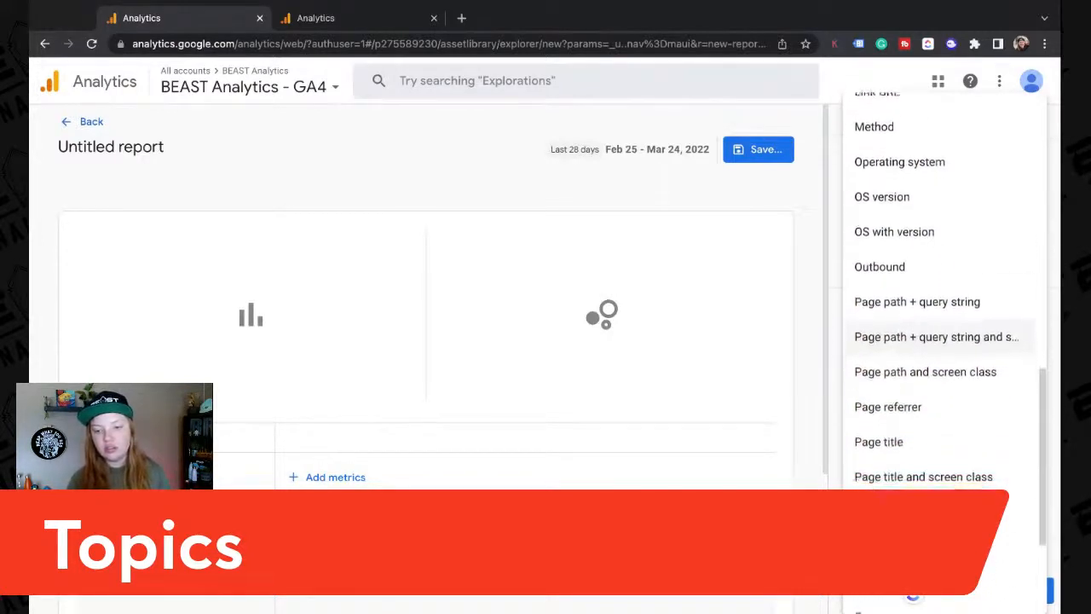
pyautogui.scroll(-1, 937, 426)
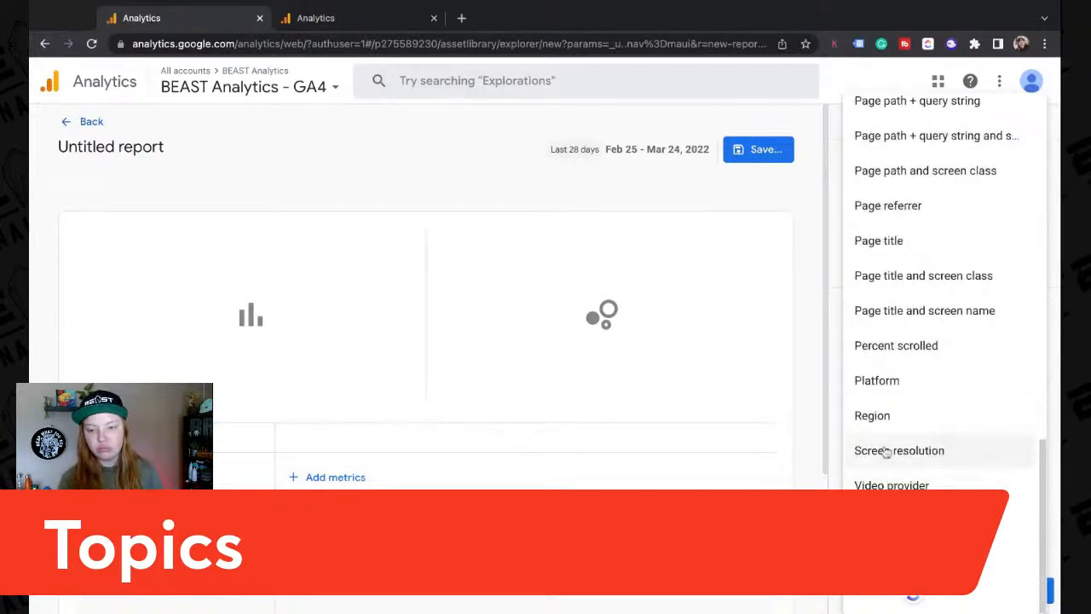
pyautogui.scroll(5, 889, 407)
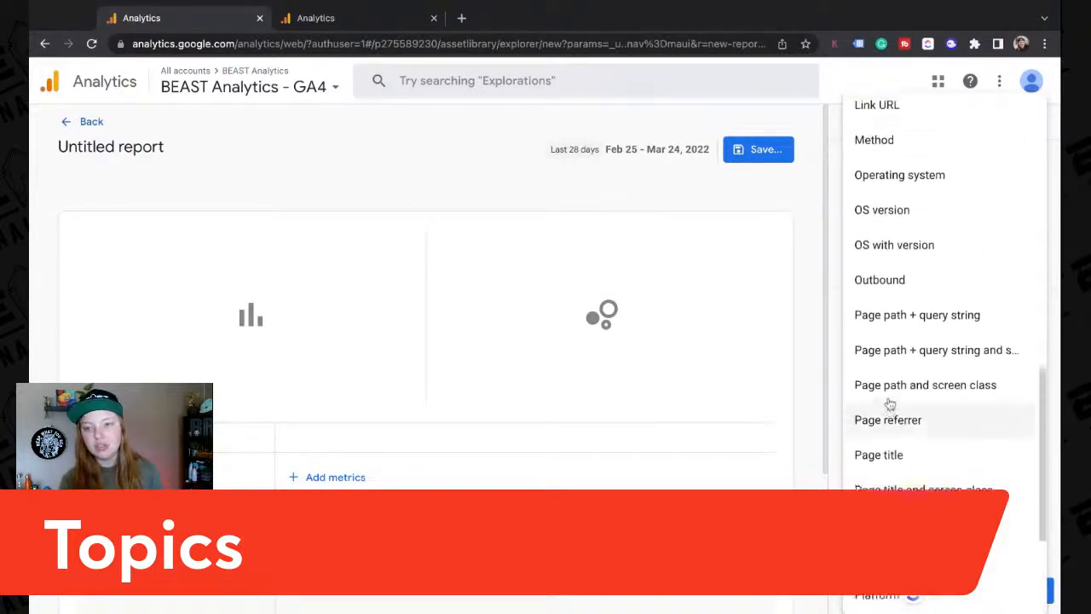
pyautogui.scroll(4, 889, 404)
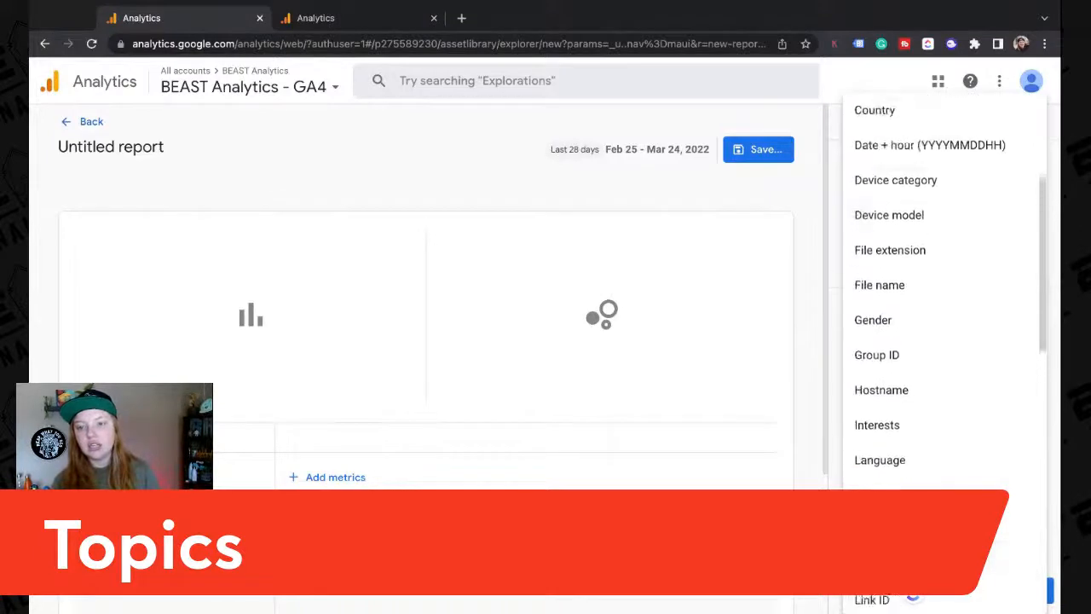
pyautogui.click(881, 191)
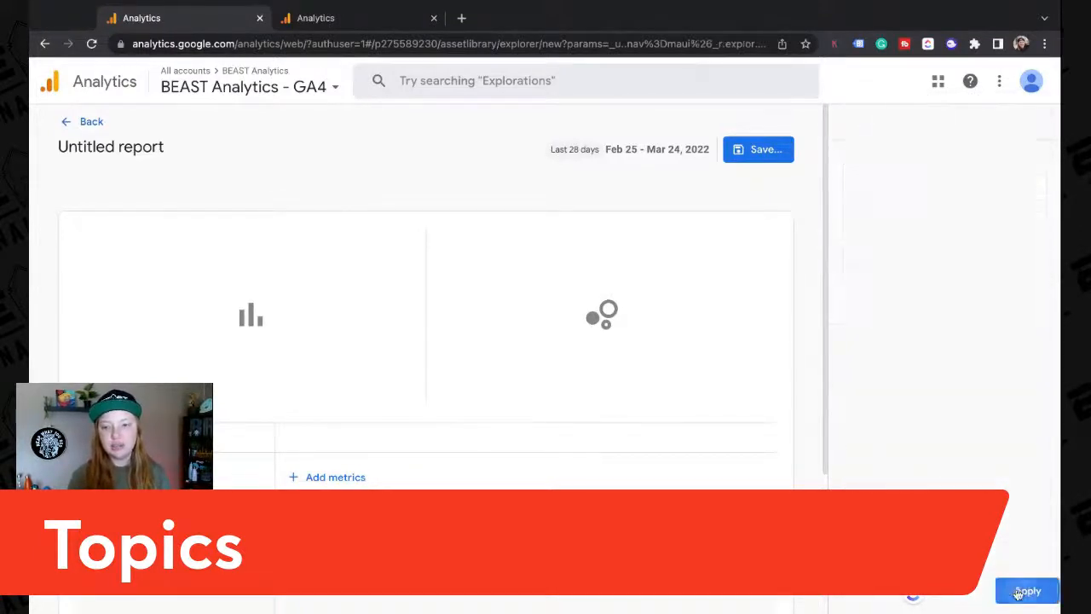
pyautogui.click(1022, 589)
# Step: Add New users and Page views as the report's first two metrics
pyautogui.click(960, 218)
pyautogui.click(894, 196)
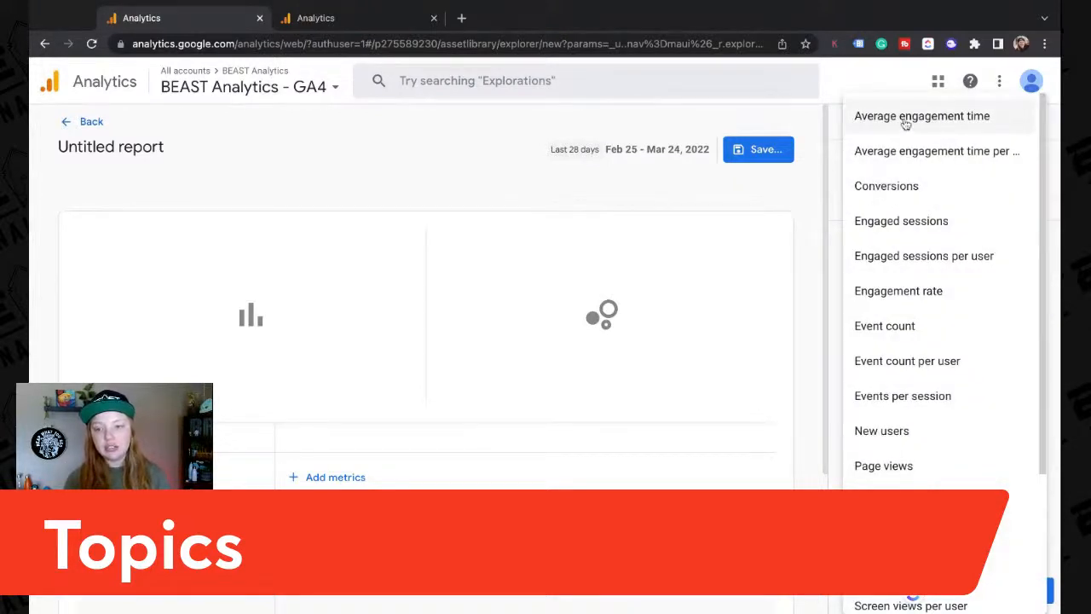
pyautogui.click(884, 435)
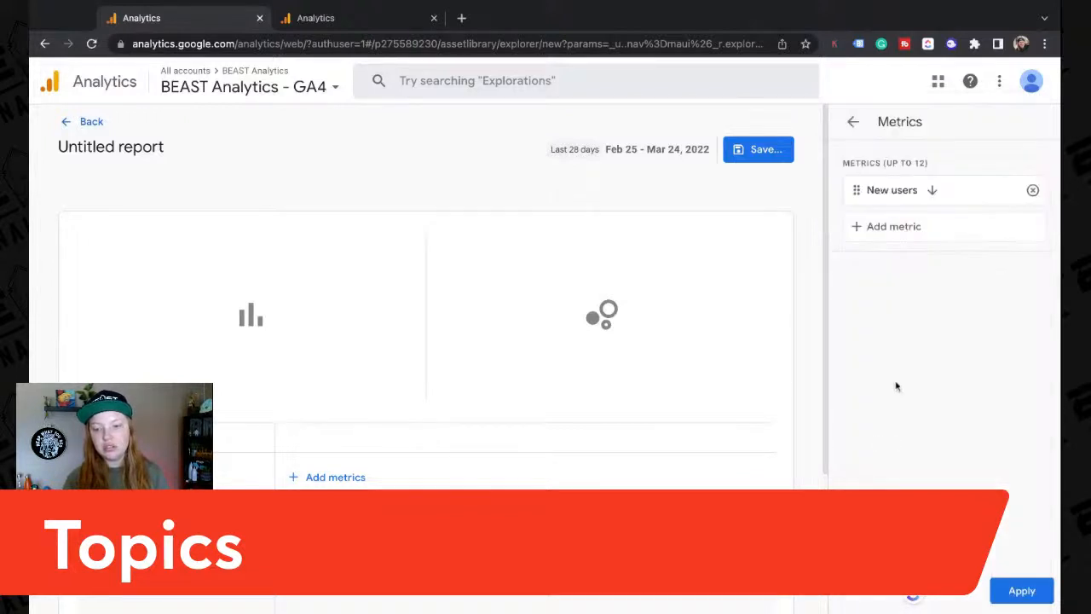
pyautogui.click(889, 227)
pyautogui.click(874, 431)
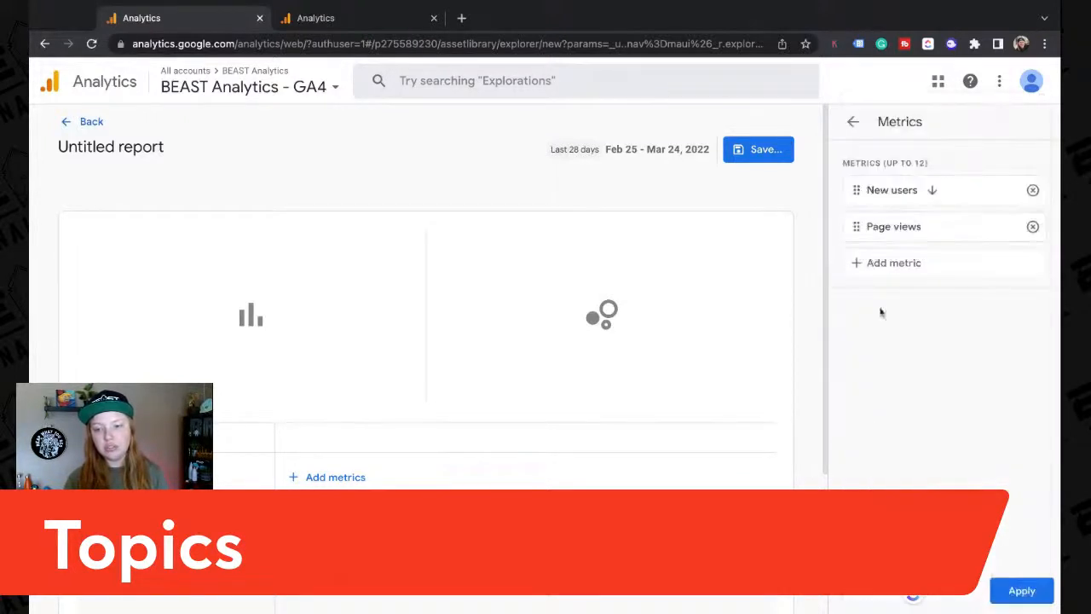
# Step: Add the Average engagement time and Engaged sessions per user metrics
pyautogui.click(878, 261)
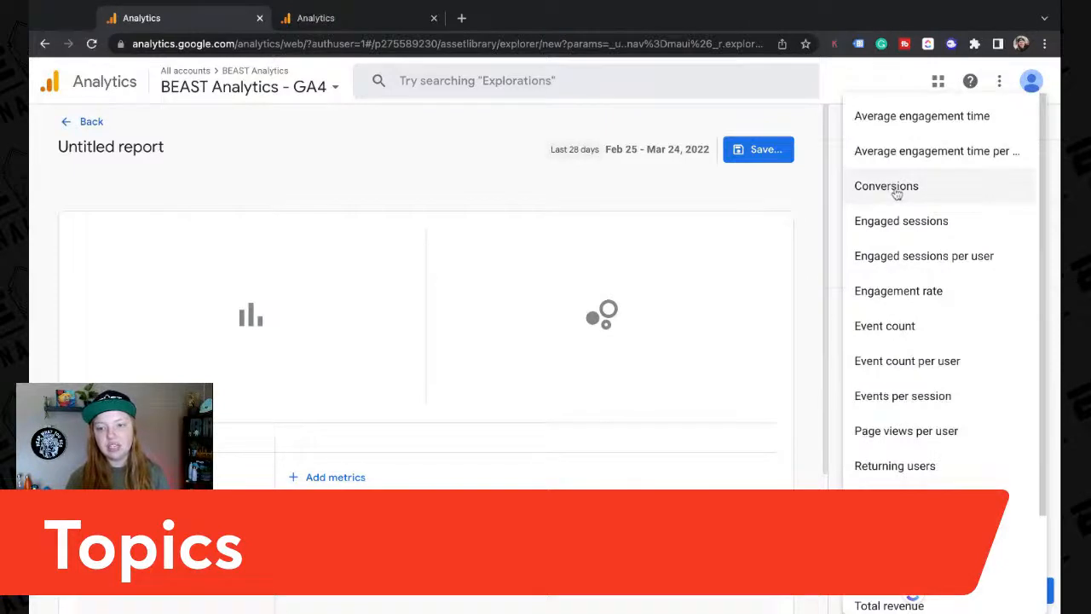
pyautogui.click(895, 117)
pyautogui.click(857, 296)
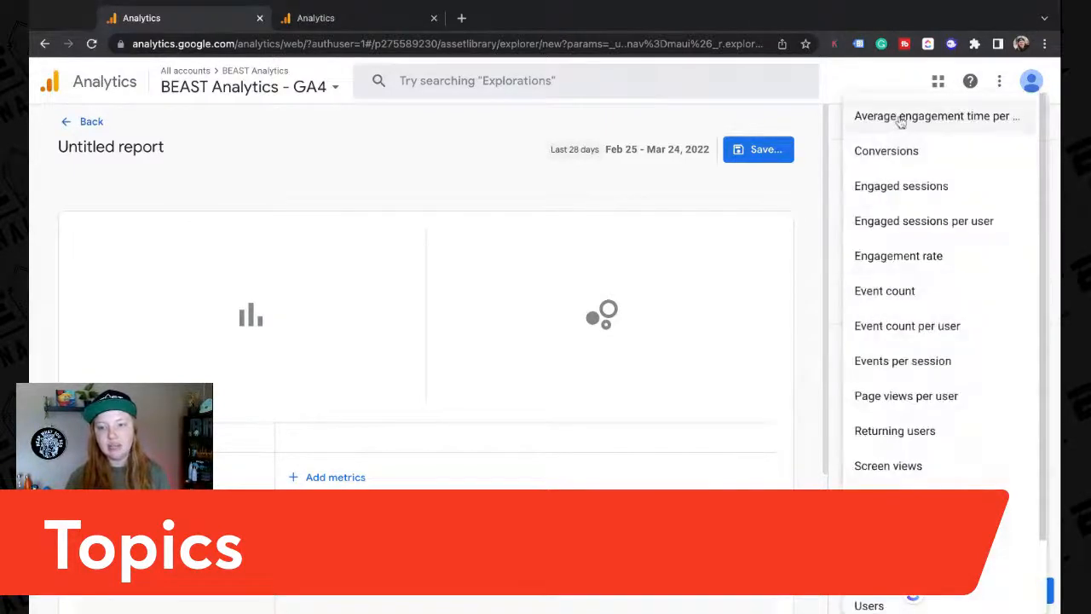
pyautogui.click(905, 226)
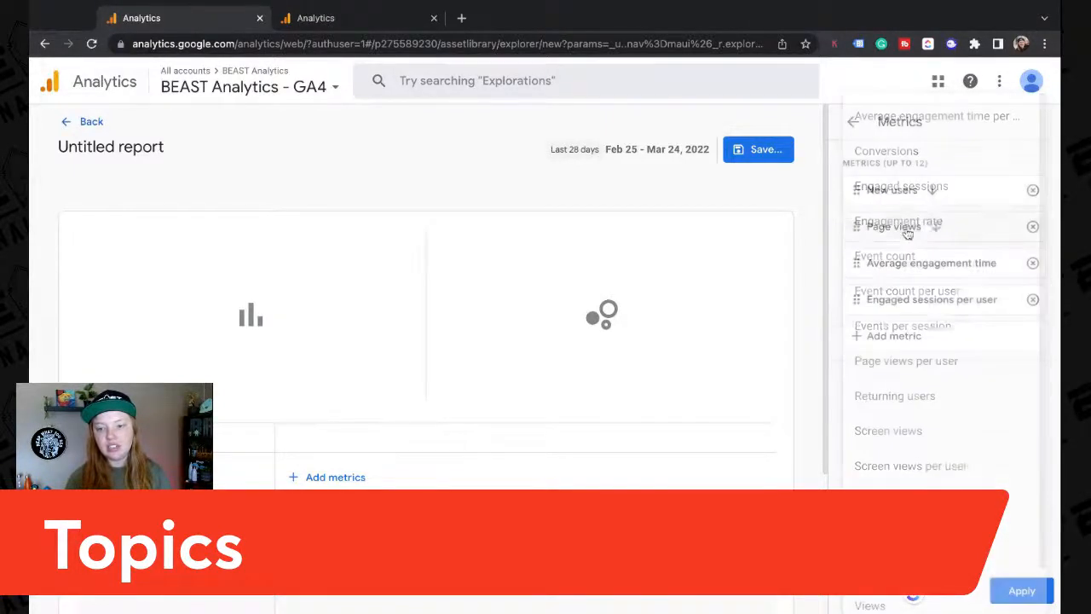
# Step: Add the Event count and Page views per user metrics to the report
pyautogui.click(870, 336)
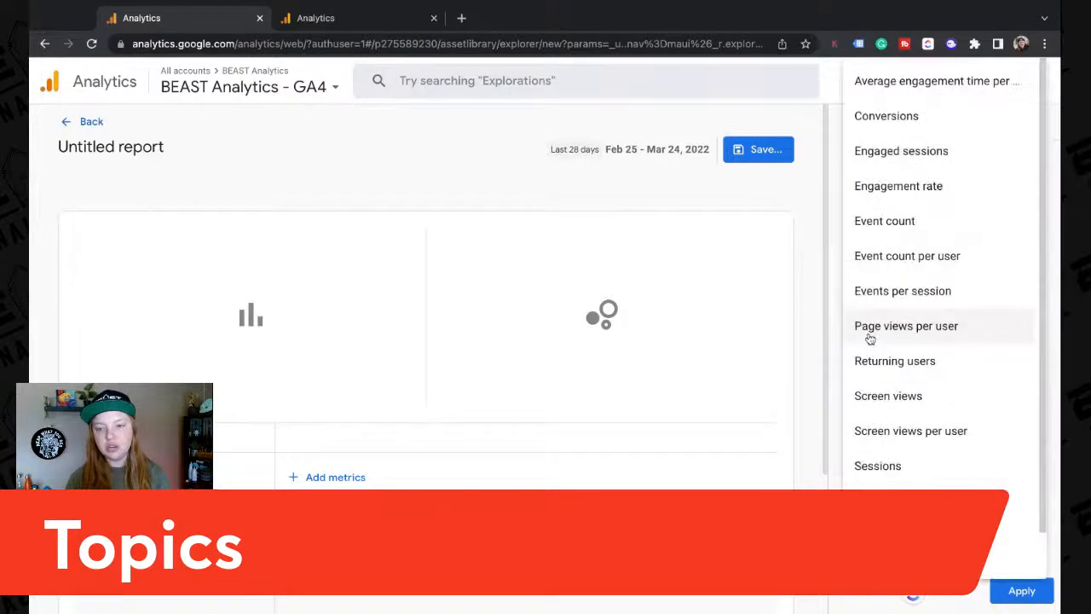
pyautogui.click(892, 238)
pyautogui.click(869, 370)
pyautogui.click(894, 290)
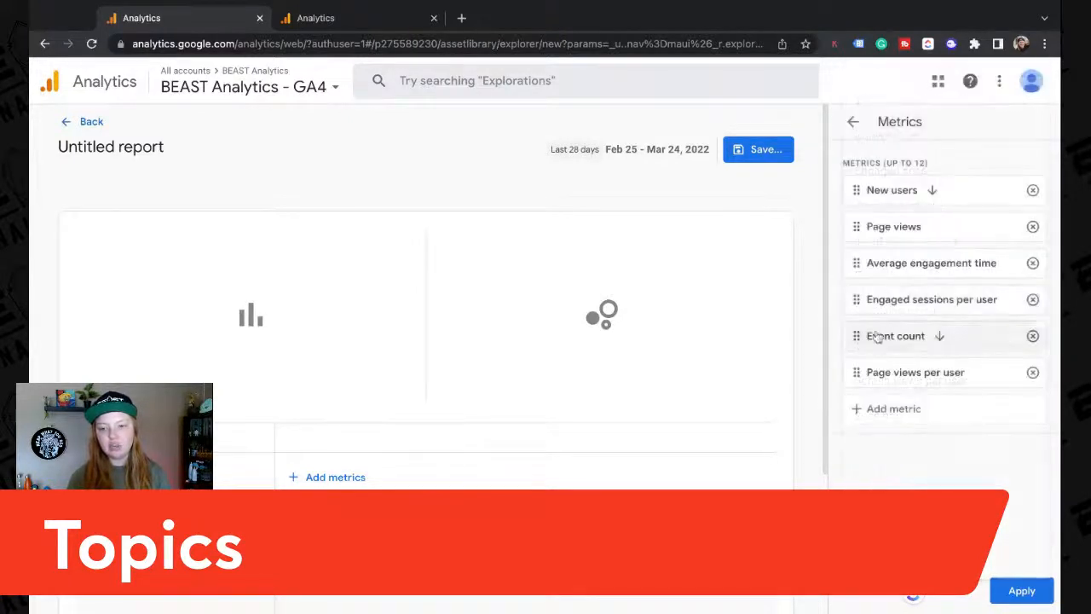
# Step: Add the Users metric as the first in the metric order and sort the report by it in descending order
pyautogui.click(890, 409)
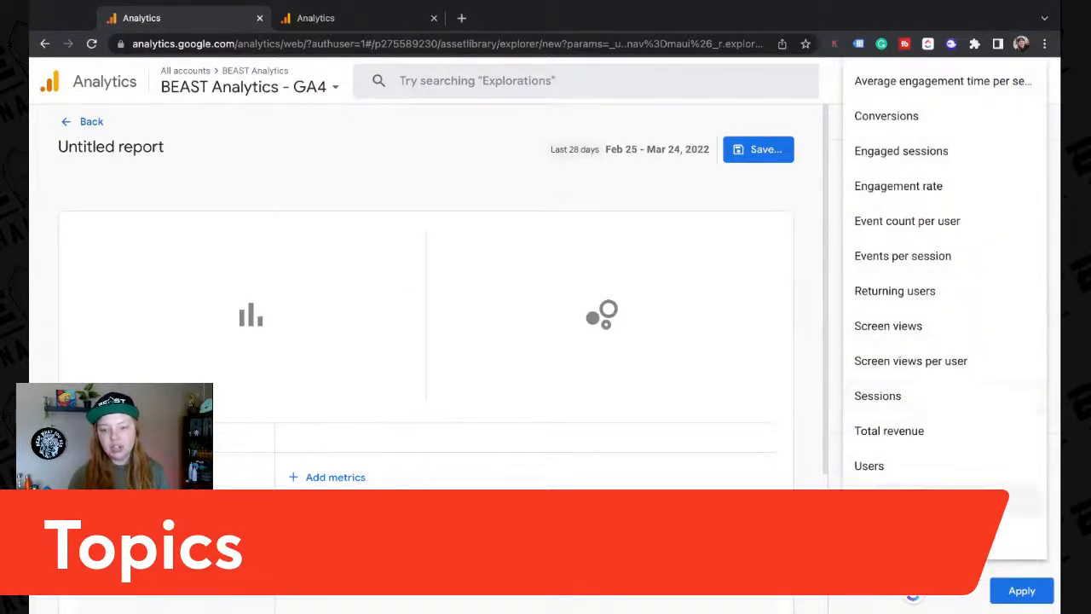
pyautogui.click(878, 479)
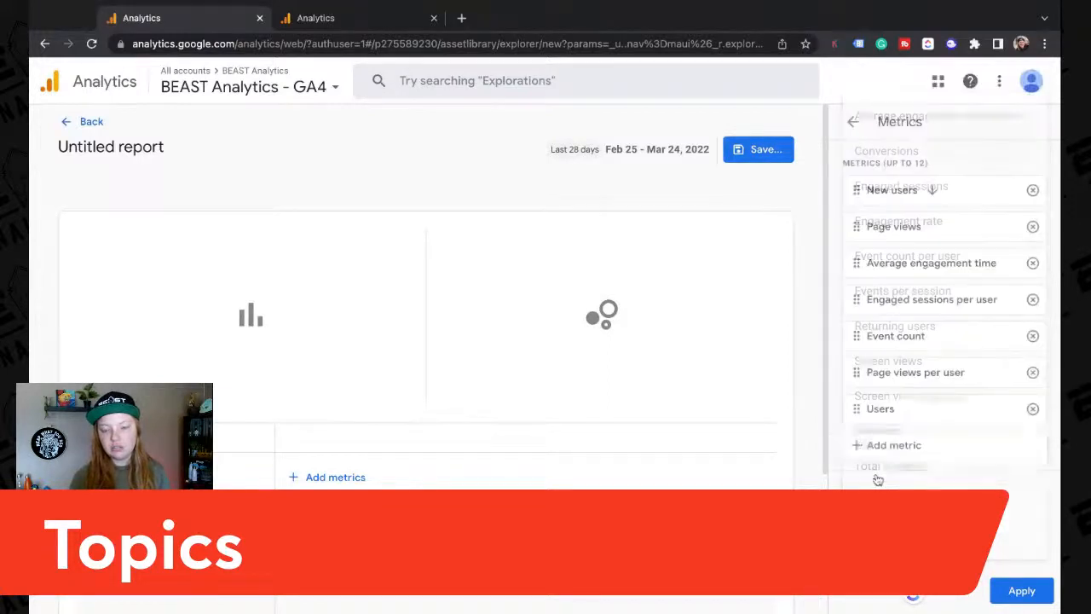
pyautogui.moveTo(856, 407); pyautogui.dragTo(856, 190)
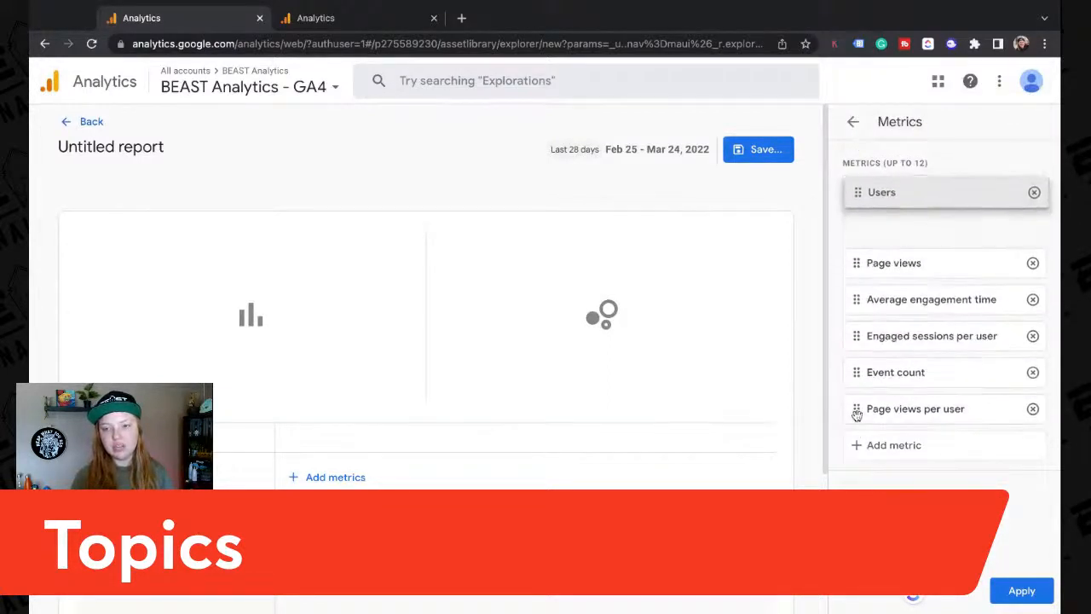
pyautogui.click(911, 190)
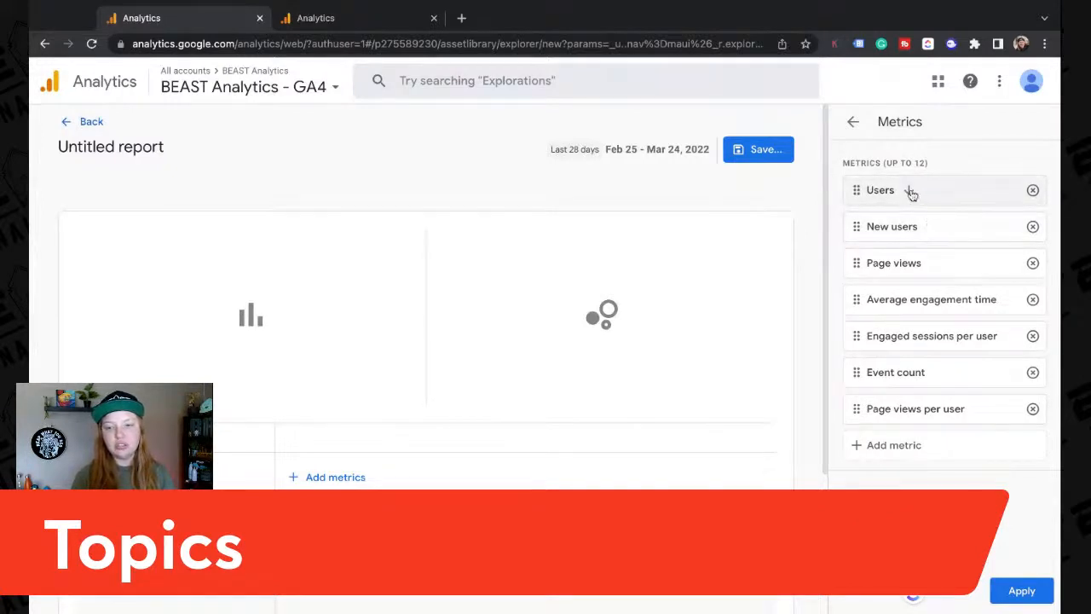
# Step: Add the Sessions metric at the end of the metric list
pyautogui.click(878, 445)
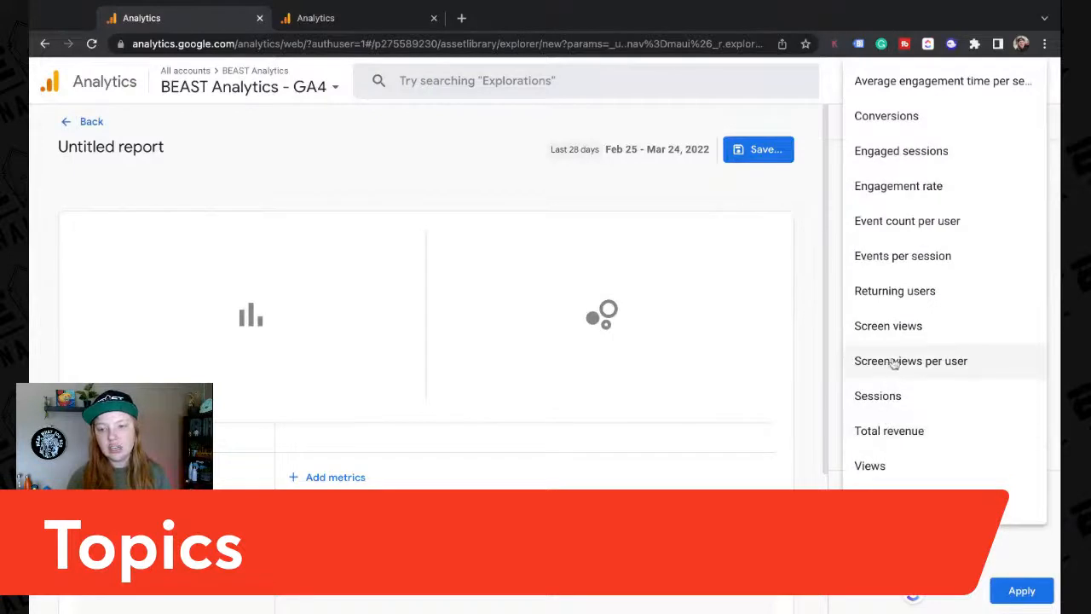
pyautogui.click(894, 403)
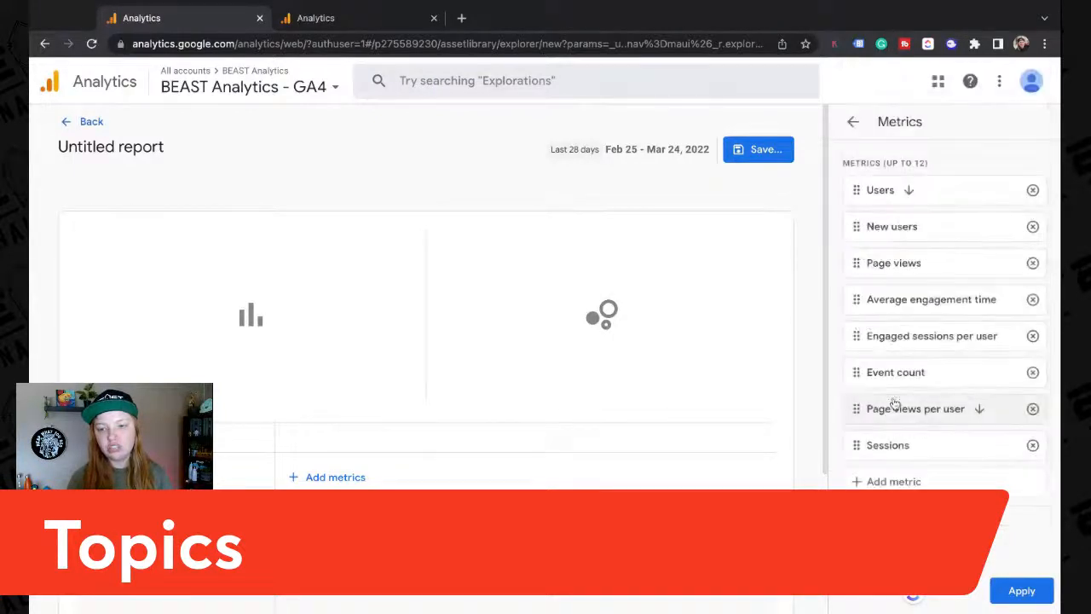
# Step: Move the Sessions metric between New users and Page views and apply the metric list to the report
pyautogui.moveTo(855, 446); pyautogui.dragTo(859, 262)
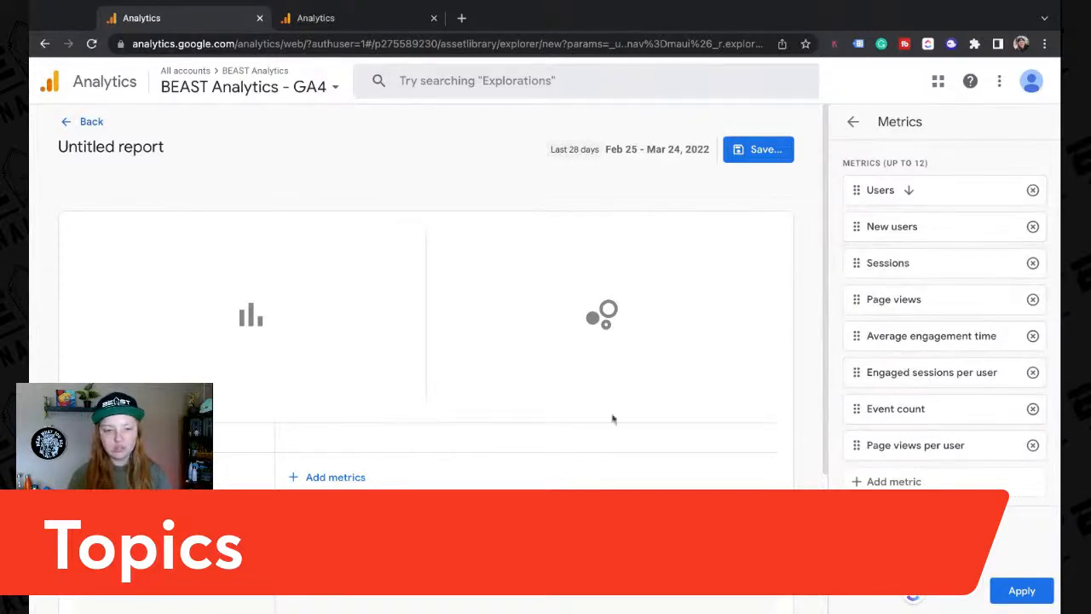
pyautogui.click(1022, 590)
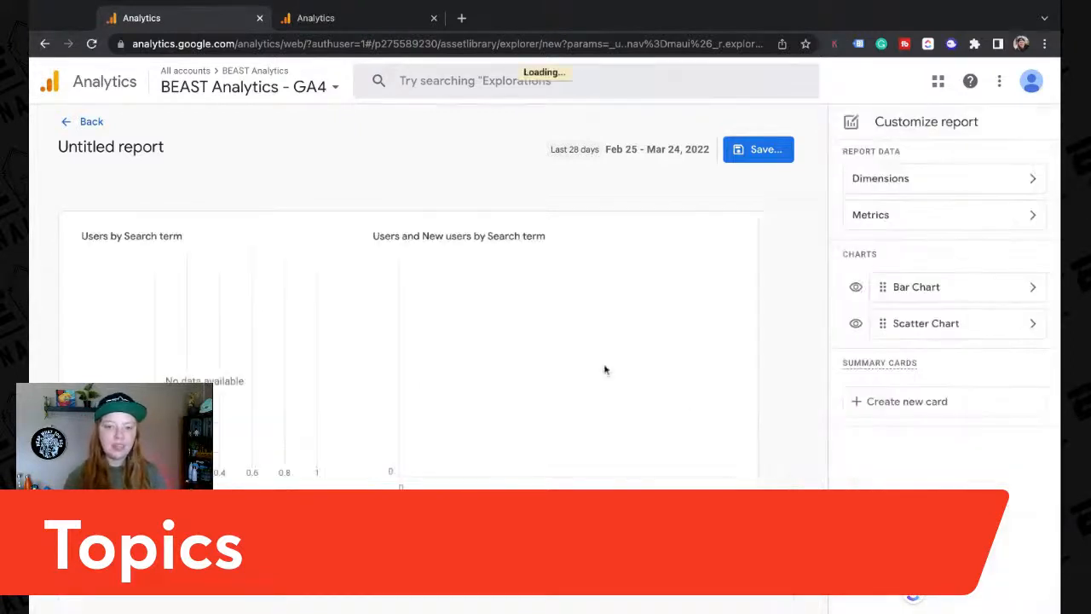
pyautogui.scroll(-1, 605, 369)
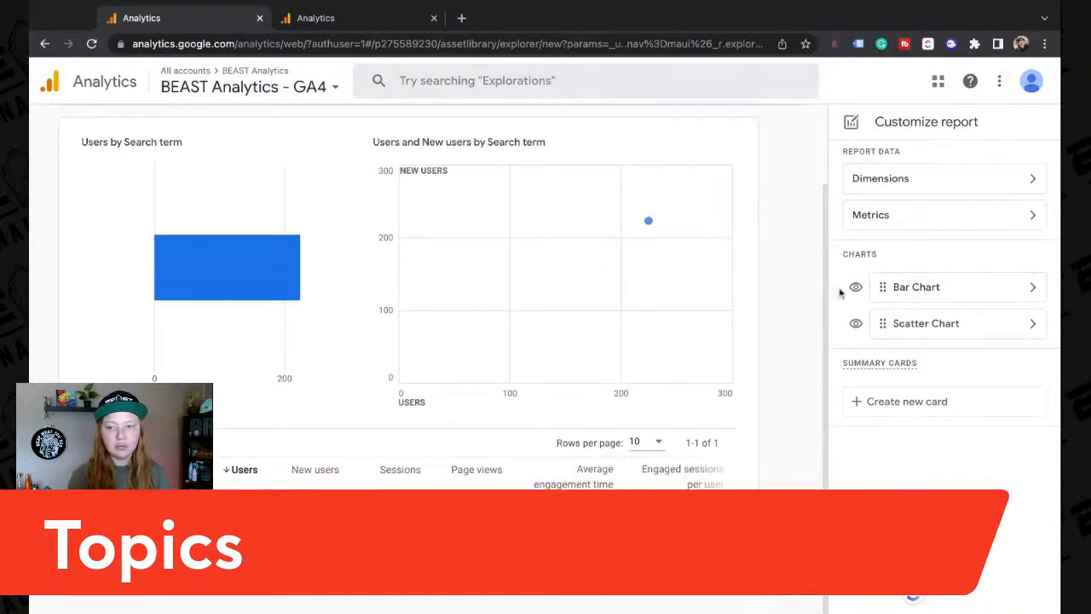
# Step: Set Page location as the report's default dimension, apply it and review the table across its metric columns
pyautogui.click(883, 178)
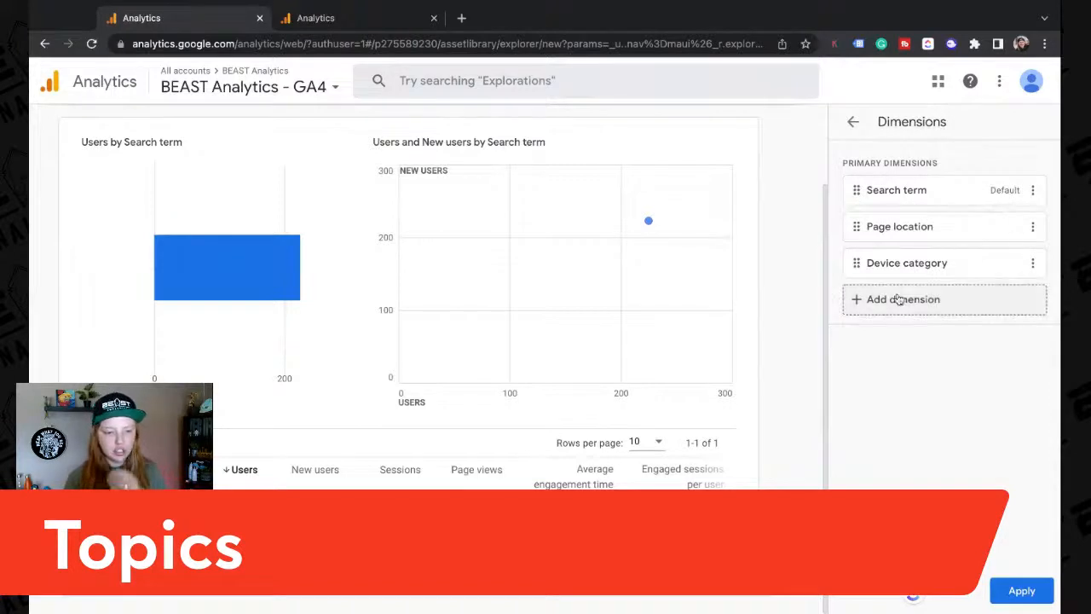
pyautogui.click(1031, 227)
pyautogui.click(1013, 266)
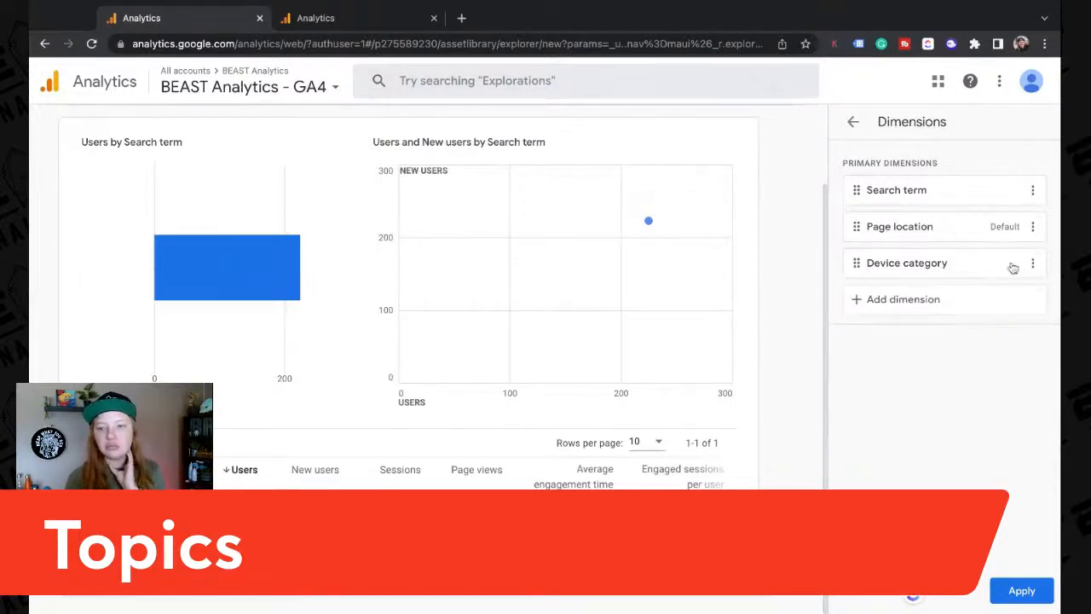
pyautogui.click(1008, 595)
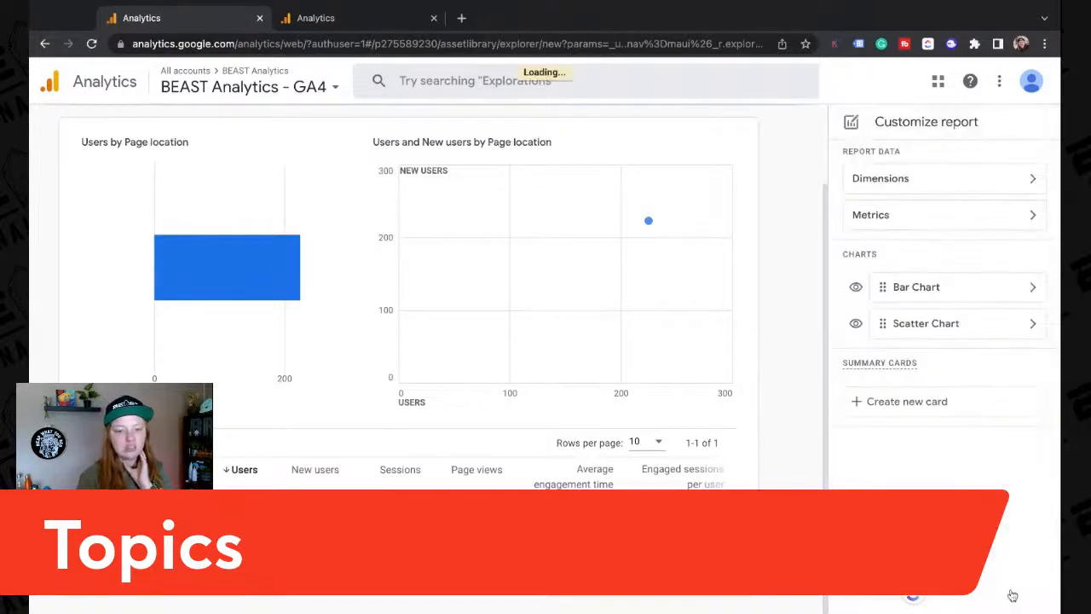
pyautogui.scroll(-3, 237, 426)
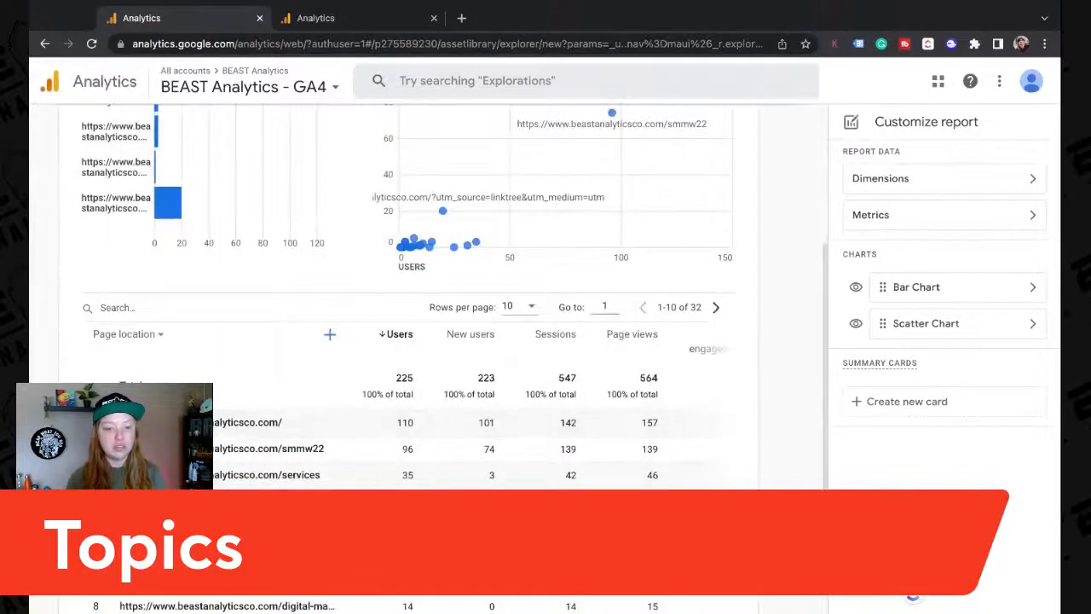
pyautogui.scroll(-2, 415, 341)
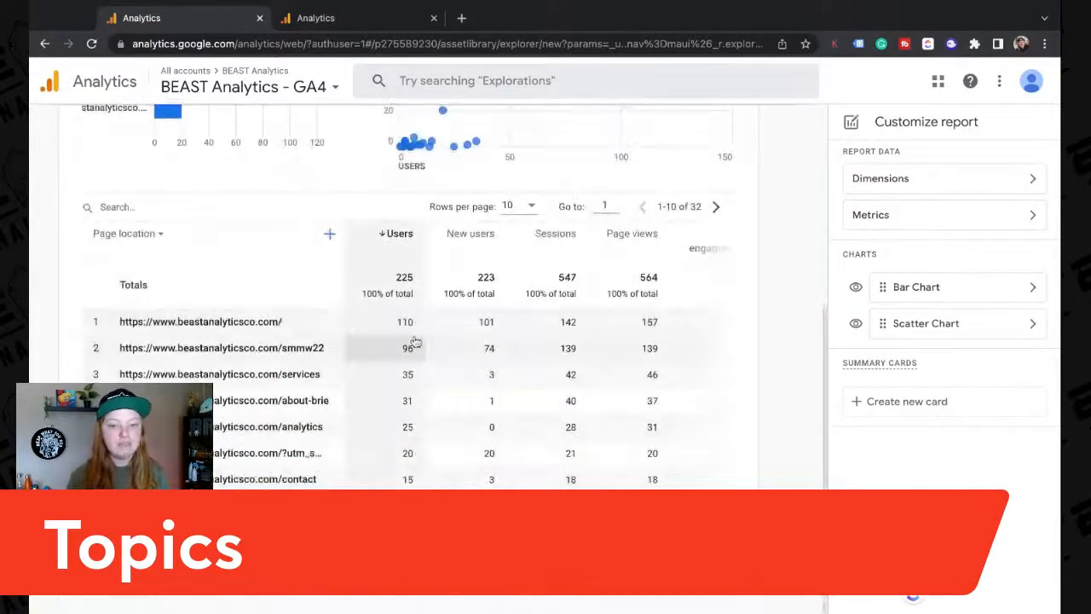
pyautogui.hscroll(4, 410, 467)
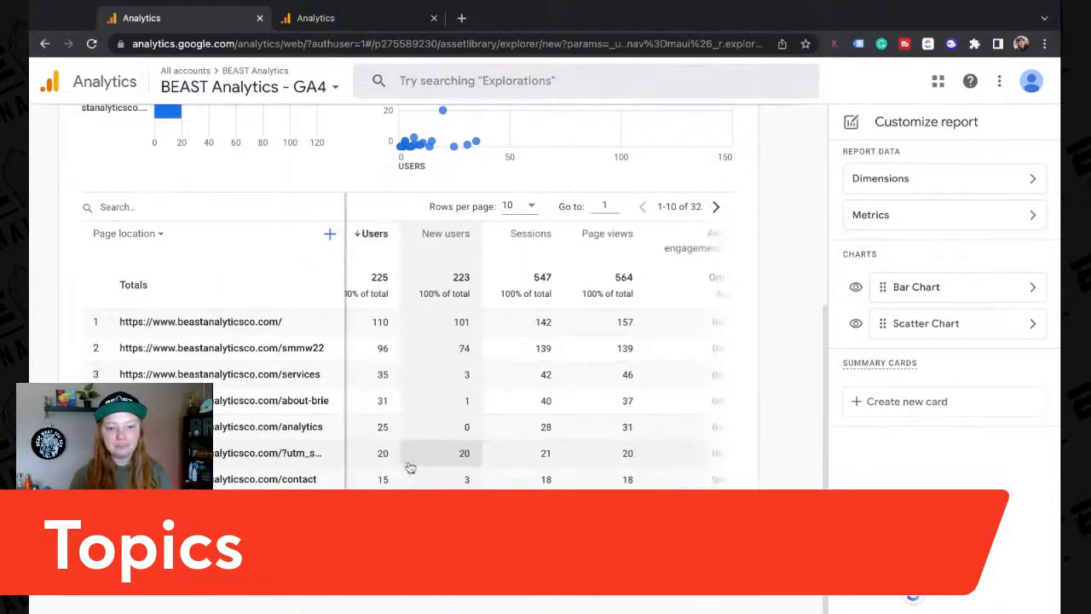
pyautogui.hscroll(4, 367, 456)
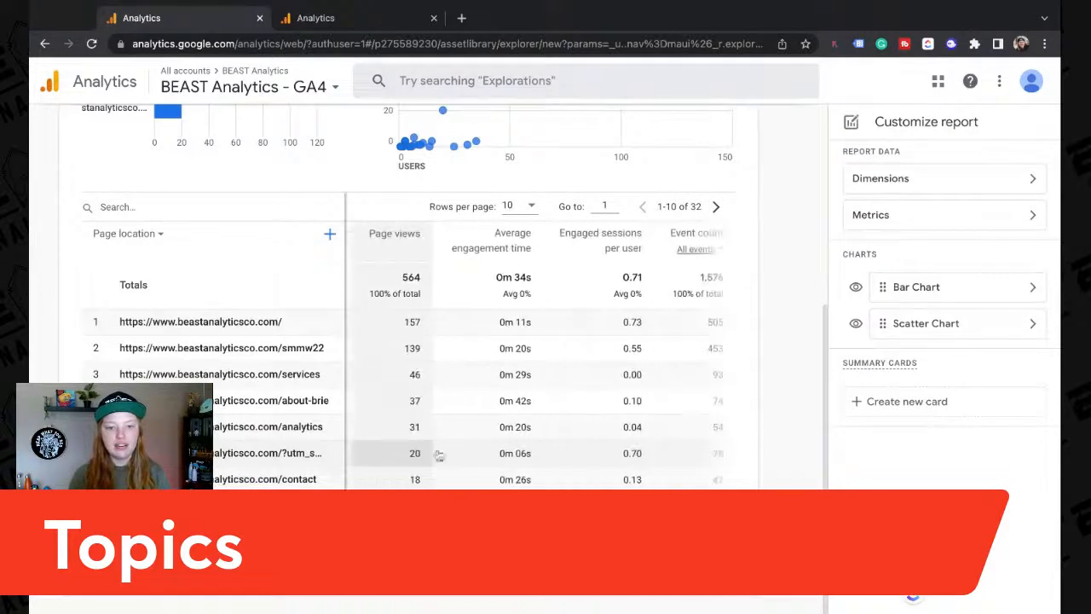
pyautogui.scroll(4, 623, 394)
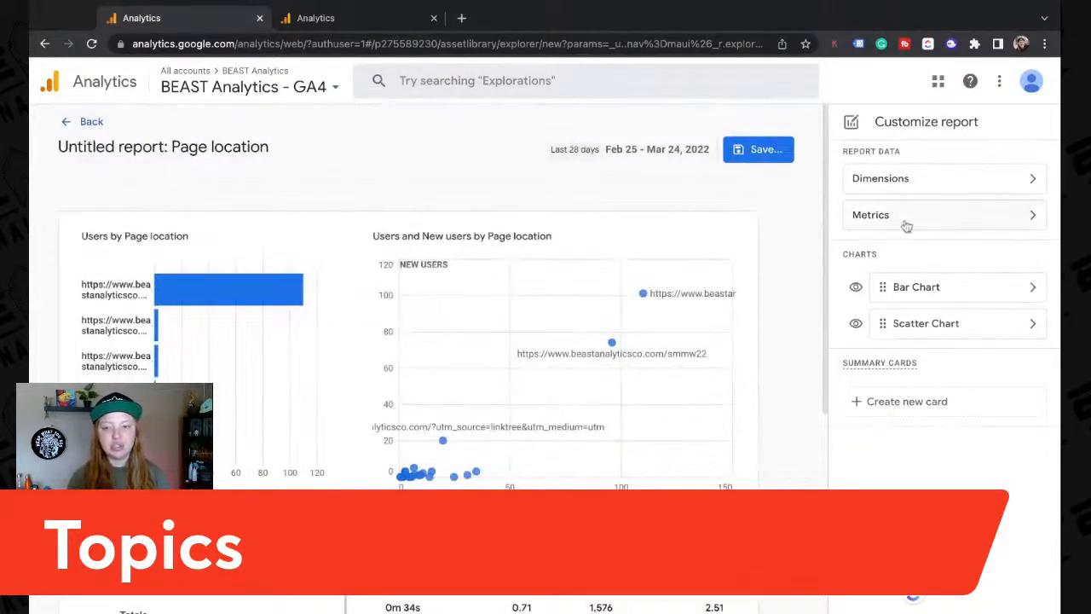
# Step: Save the new report as "Content Drilldown", consulting the Site Content reports under Behavior in the Universal Analytics property for the name
pyautogui.click(750, 149)
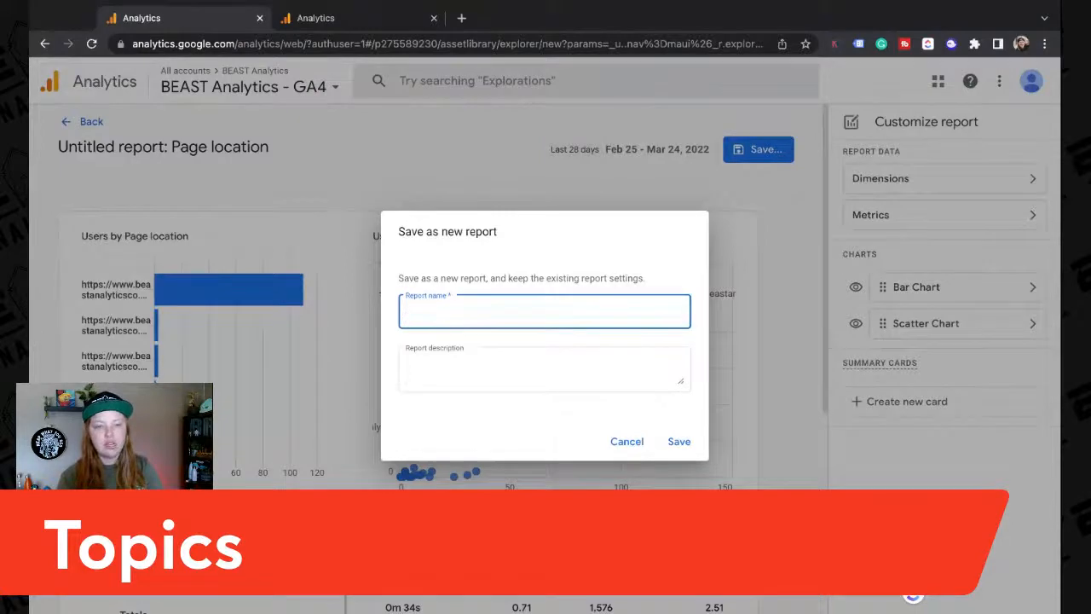
pyautogui.click(325, 10)
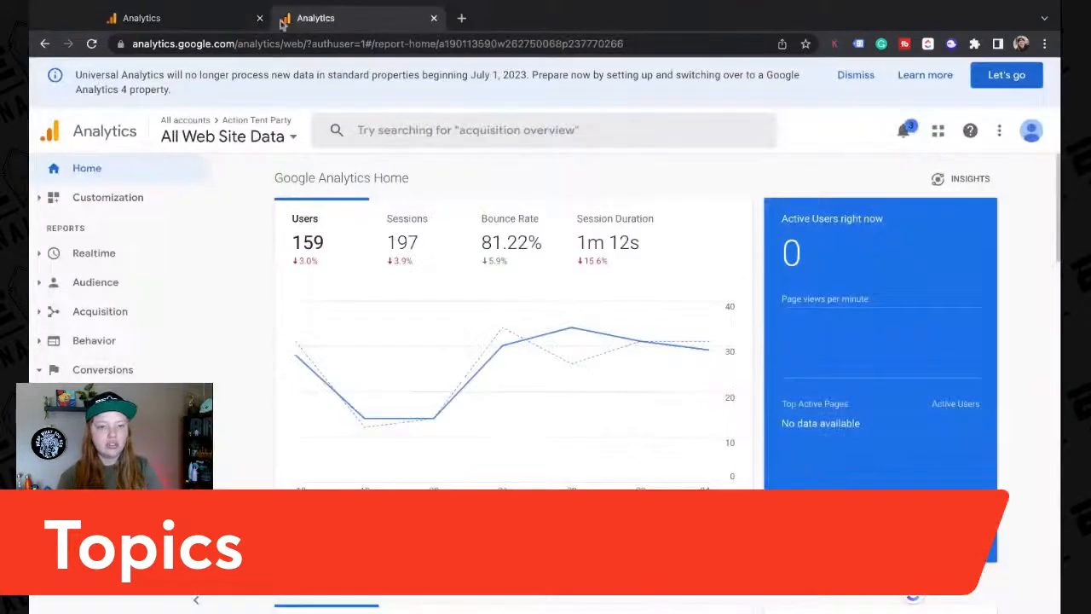
pyautogui.click(100, 340)
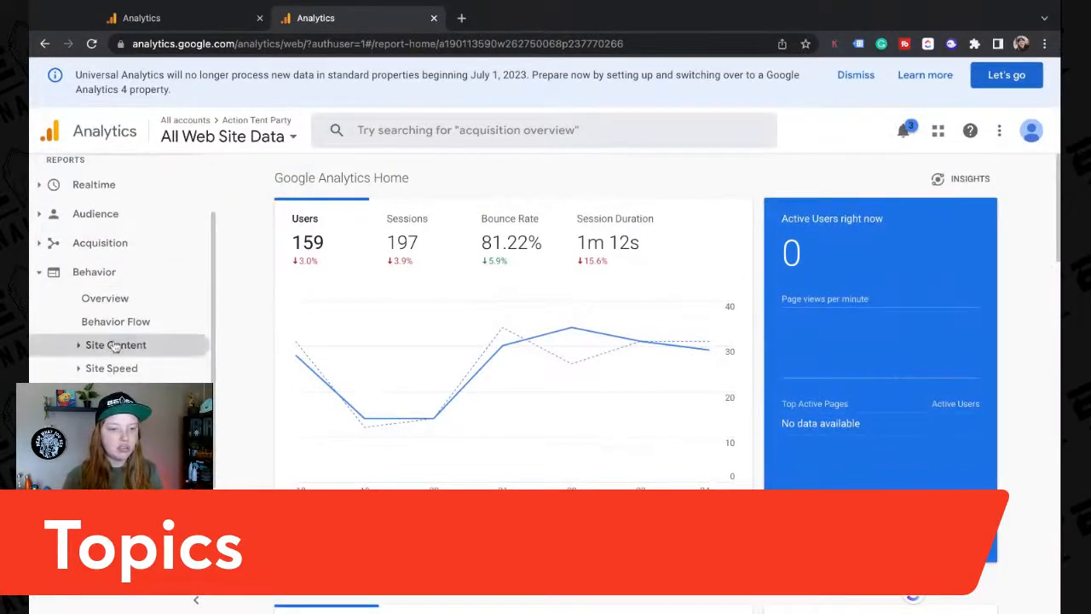
pyautogui.click(112, 345)
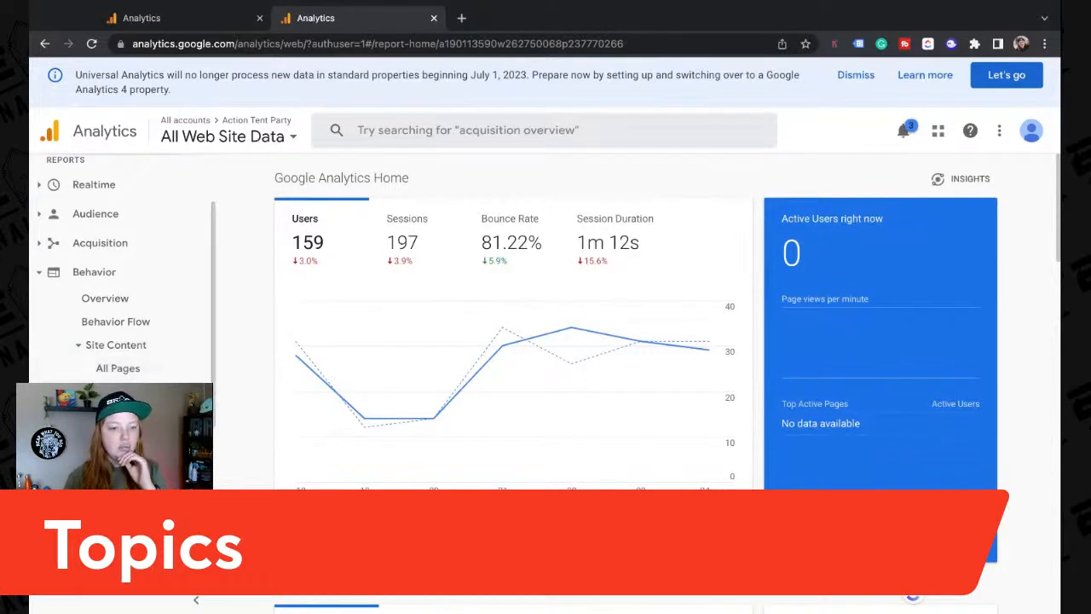
pyautogui.click(165, 20)
pyautogui.write('Content Drilldown')
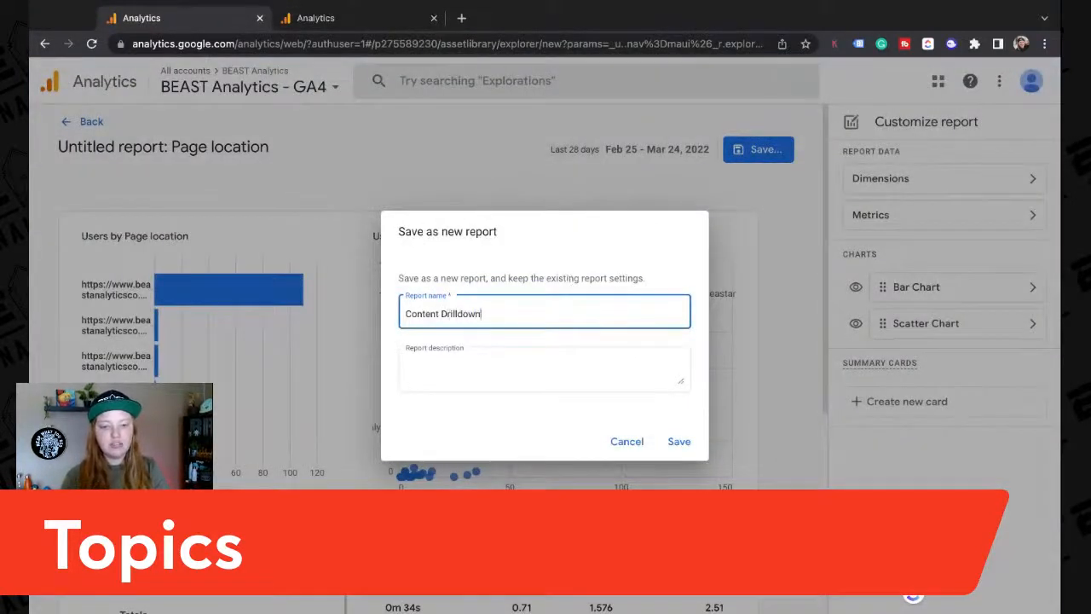
pyautogui.click(678, 453)
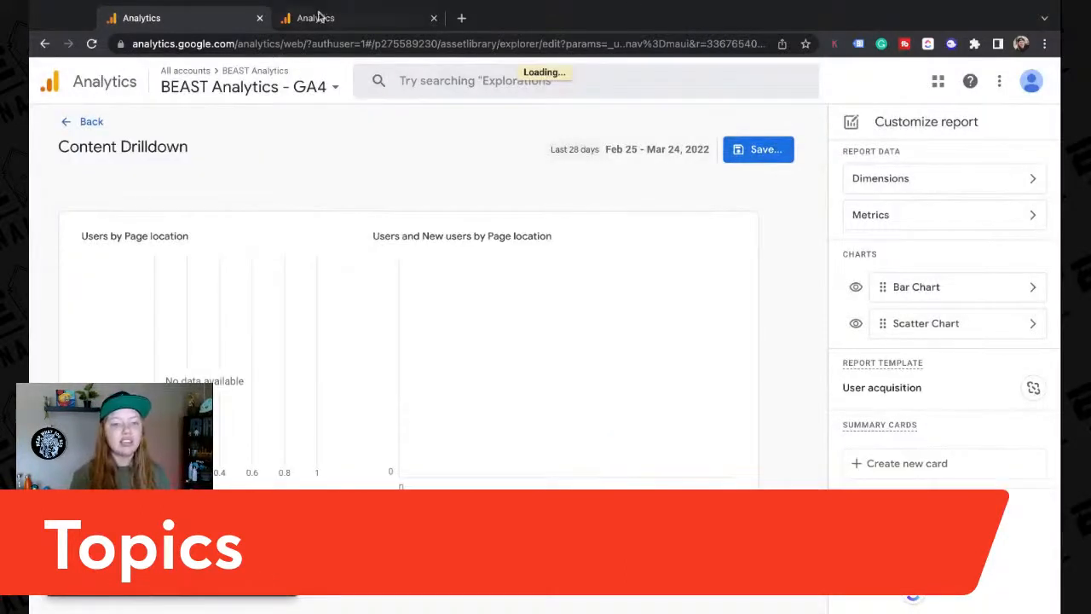
# Step: Return to the Library and open the UA Navigation collection for editing
pyautogui.click(87, 126)
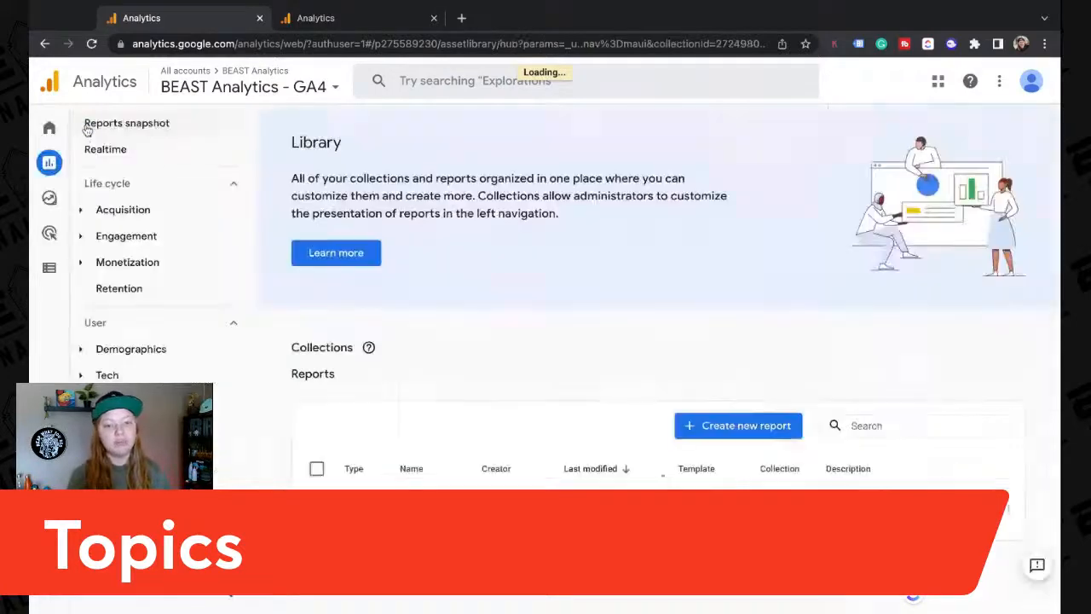
pyautogui.scroll(-5, 388, 473)
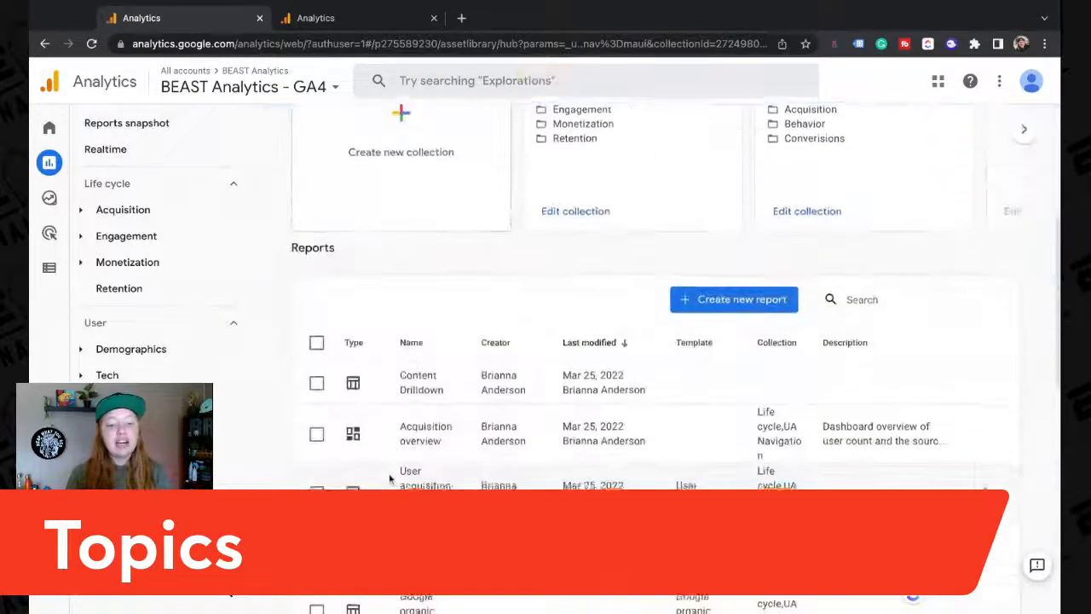
pyautogui.scroll(4, 390, 478)
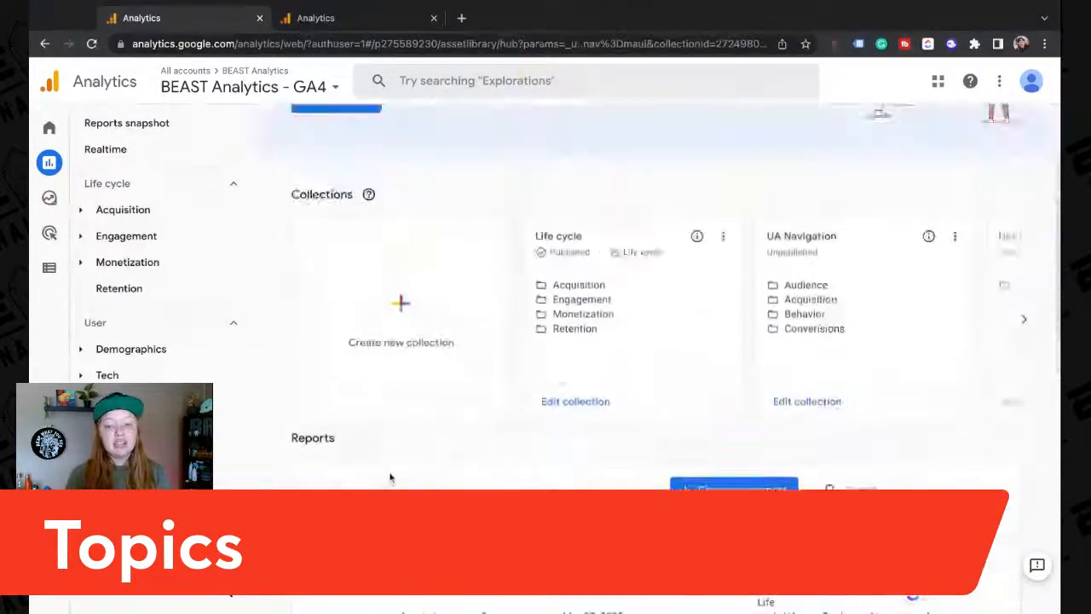
pyautogui.click(793, 408)
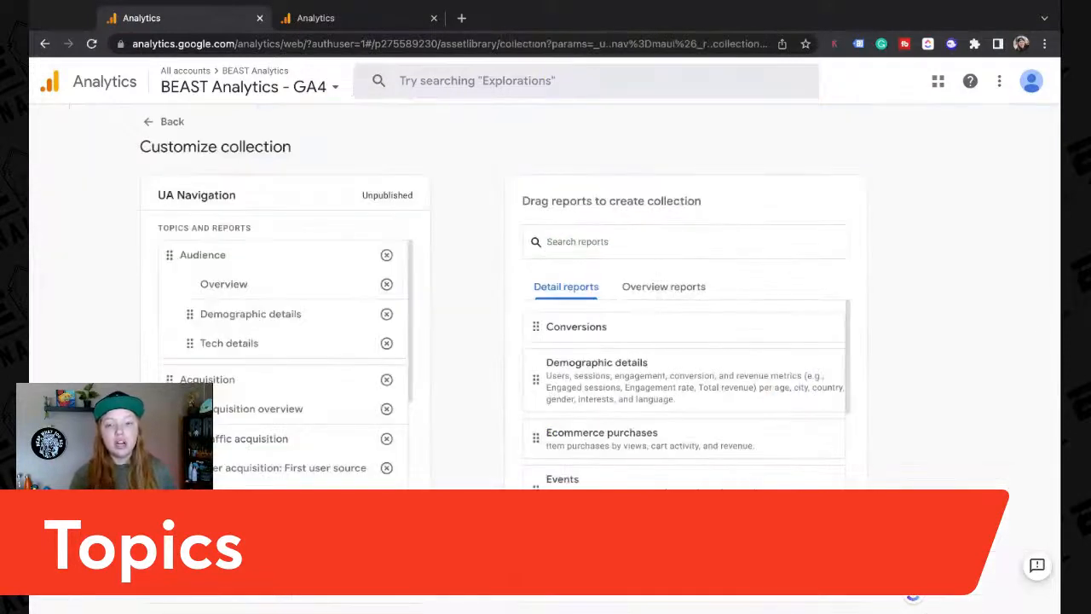
# Step: Add the Content Drilldown detail report to the Behavior topic between Pages and screens and Events, and save the changes to the current collection
pyautogui.scroll(-3, 575, 401)
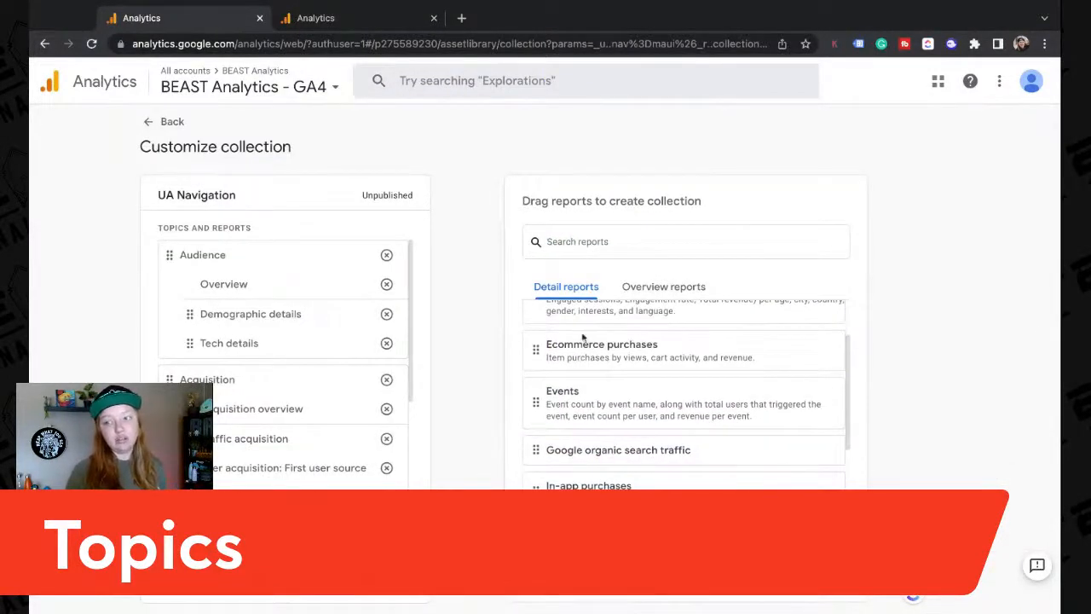
pyautogui.click(29, 380)
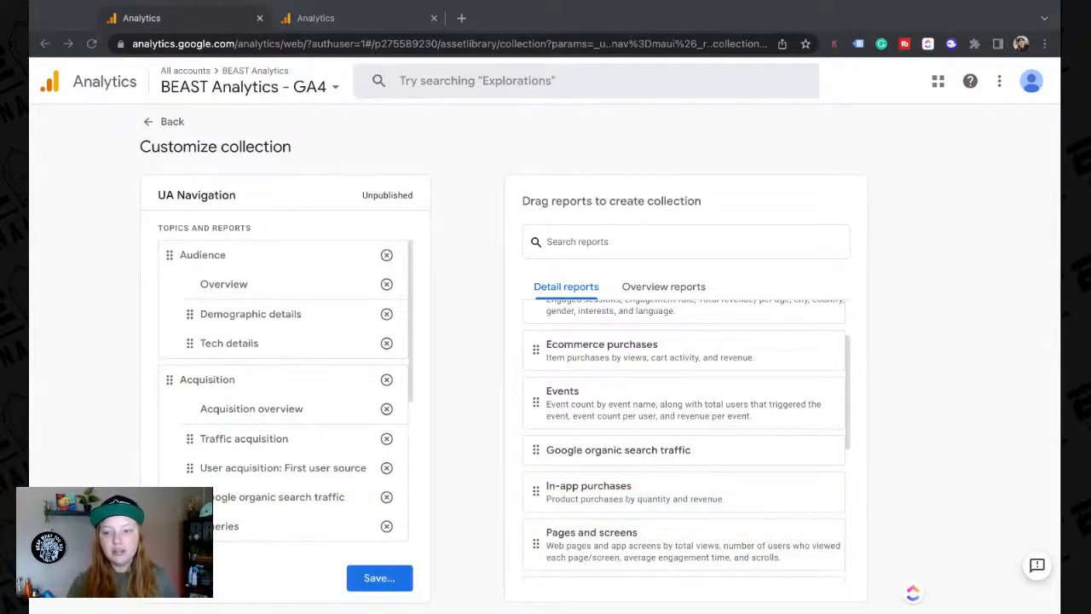
pyautogui.click(1050, 190)
pyautogui.scroll(-5, 643, 407)
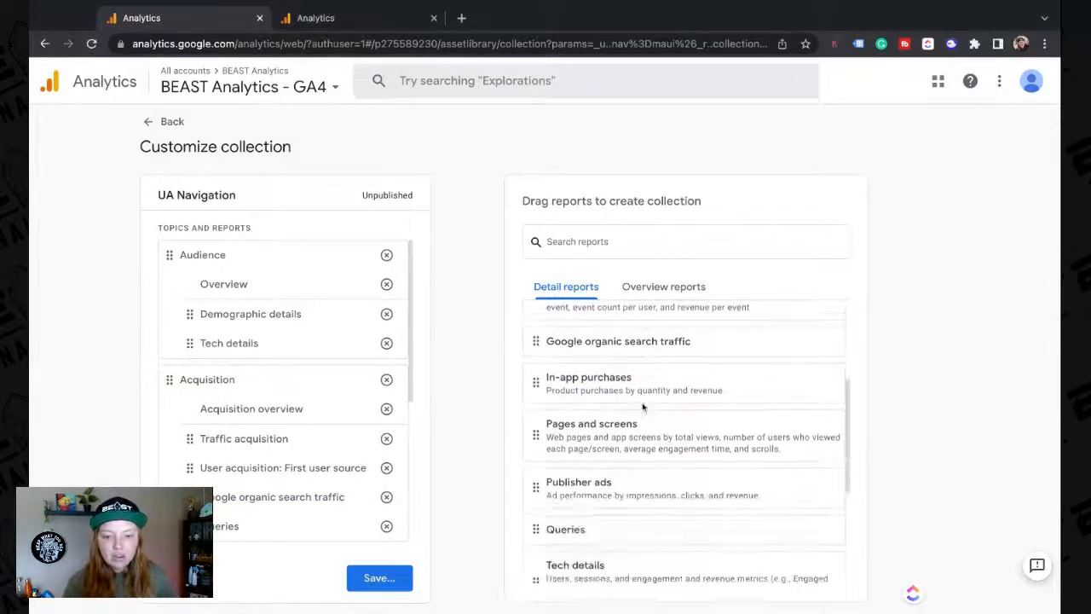
pyautogui.scroll(-1, 643, 407)
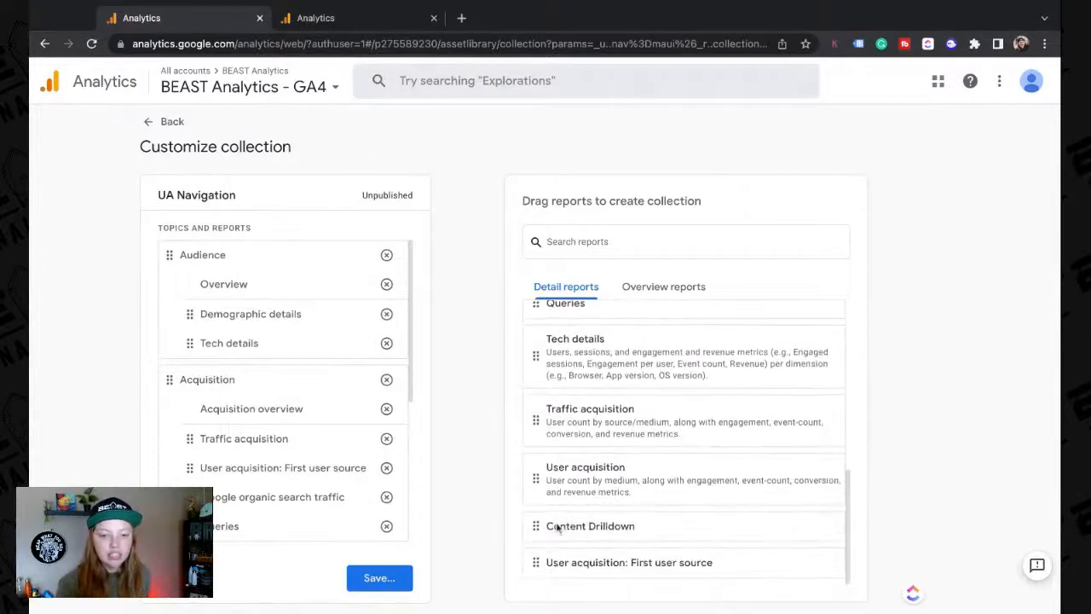
pyautogui.moveTo(557, 528); pyautogui.dragTo(580, 481)
pyautogui.scroll(-3, 309, 441)
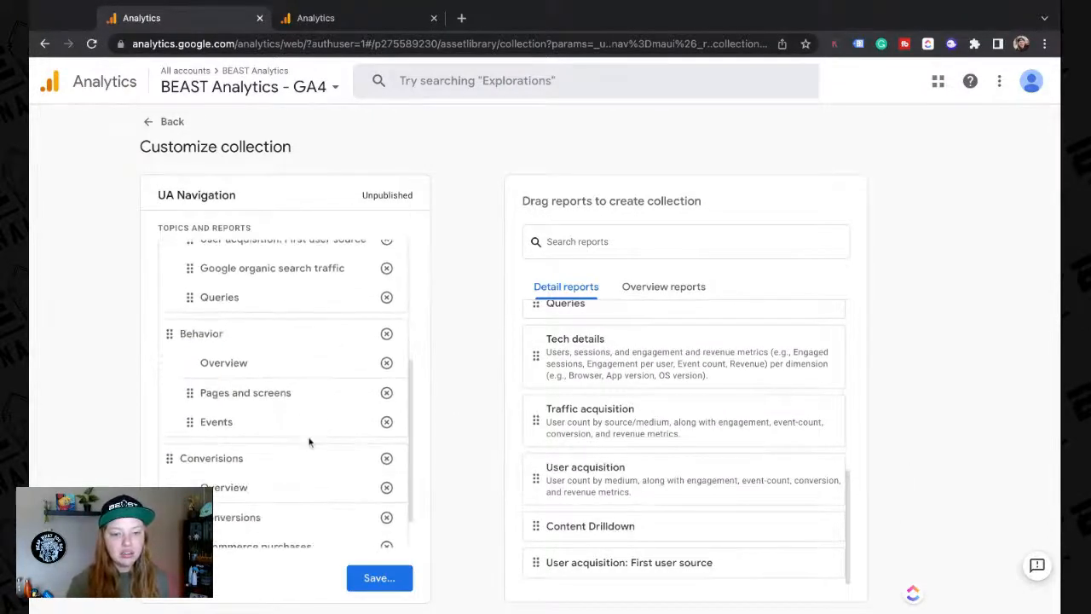
pyautogui.moveTo(597, 528); pyautogui.dragTo(267, 434)
pyautogui.scroll(-1, 267, 434)
pyautogui.click(354, 577)
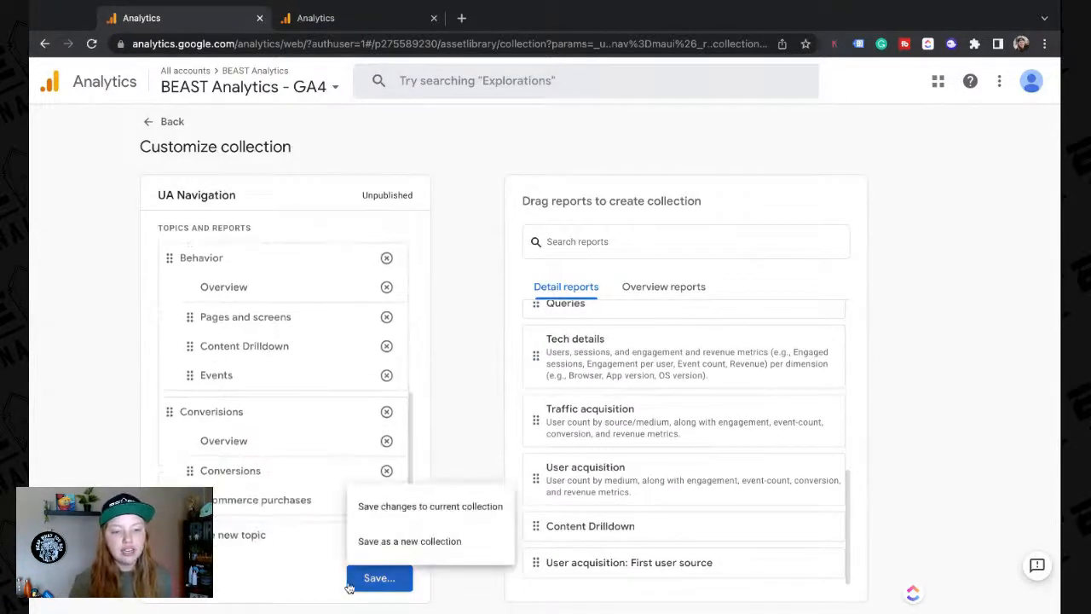
pyautogui.click(404, 511)
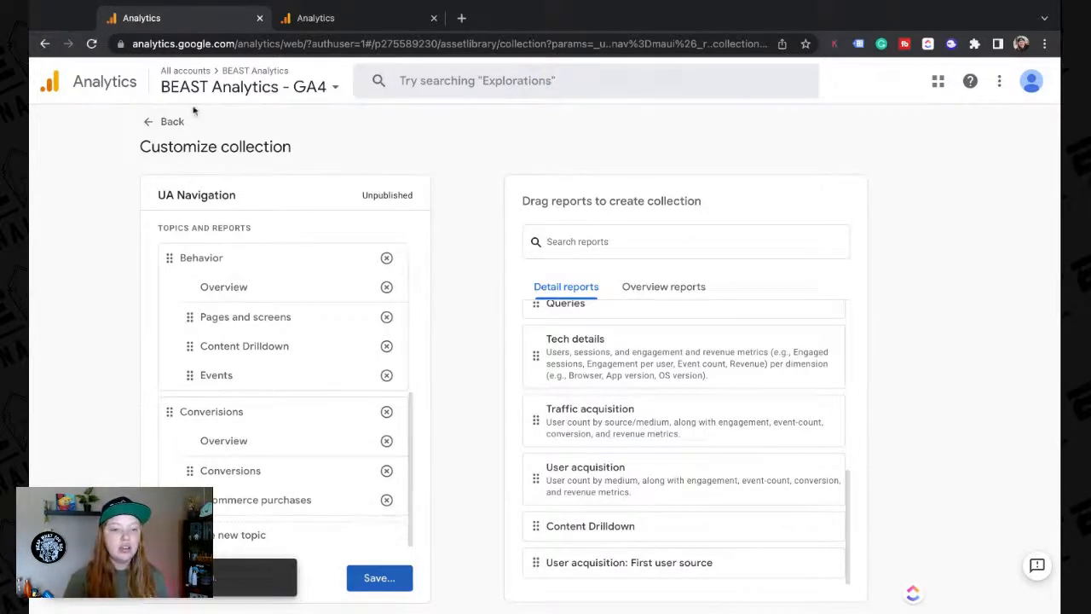
# Step: Return to the Library and publish the UA Navigation collection
pyautogui.click(170, 122)
pyautogui.scroll(-1, 803, 485)
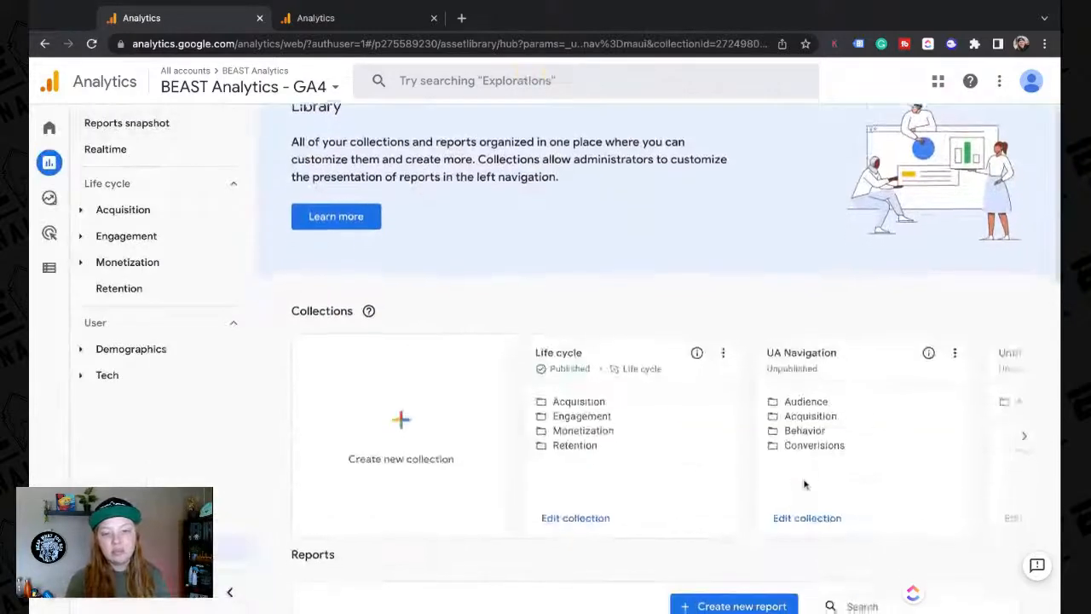
pyautogui.click(955, 298)
pyautogui.click(925, 332)
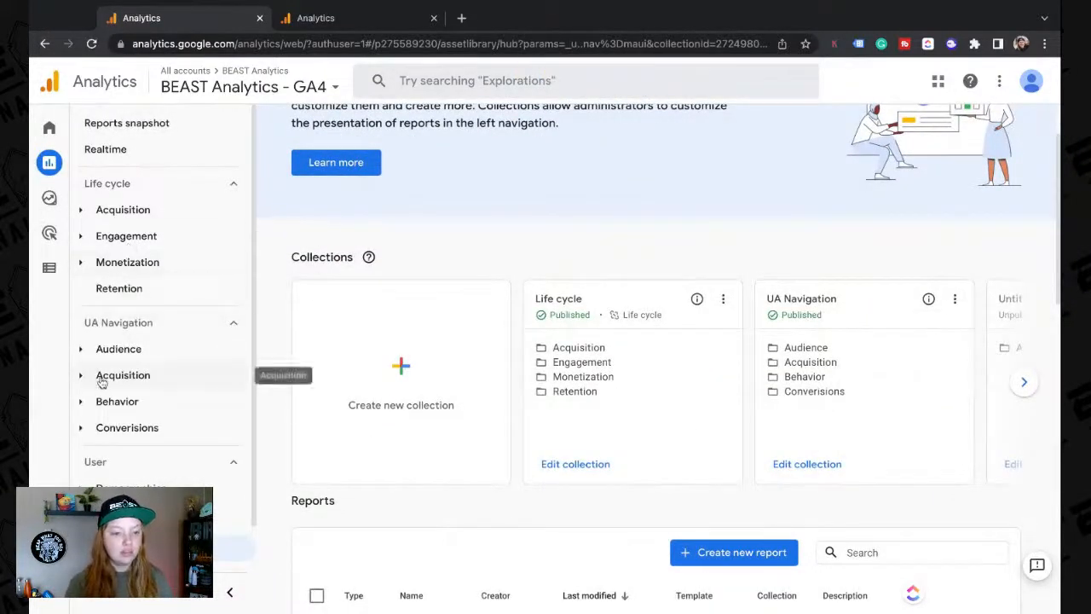
# Step: Open the Content Drilldown report from the Behavior topic of UA Navigation and review its charts and table
pyautogui.click(102, 400)
pyautogui.scroll(-1, 99, 395)
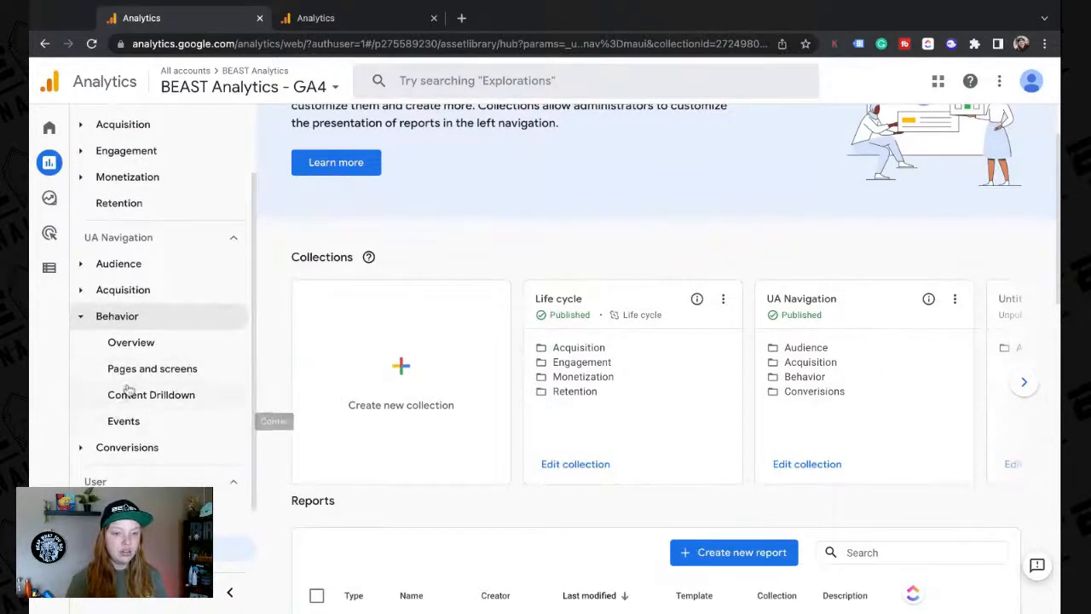
pyautogui.click(128, 391)
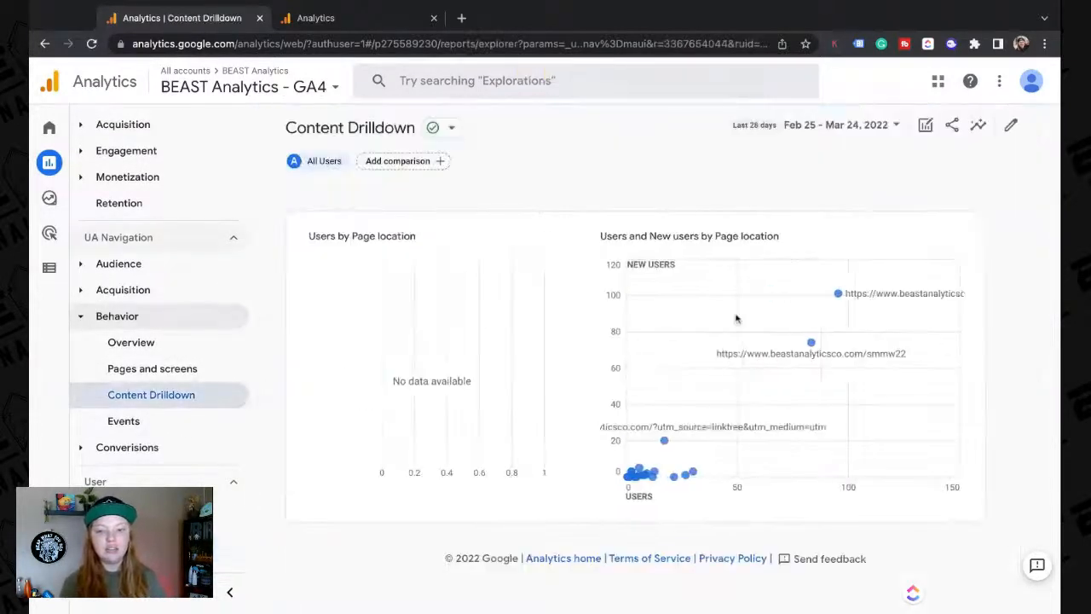
pyautogui.scroll(-5, 707, 425)
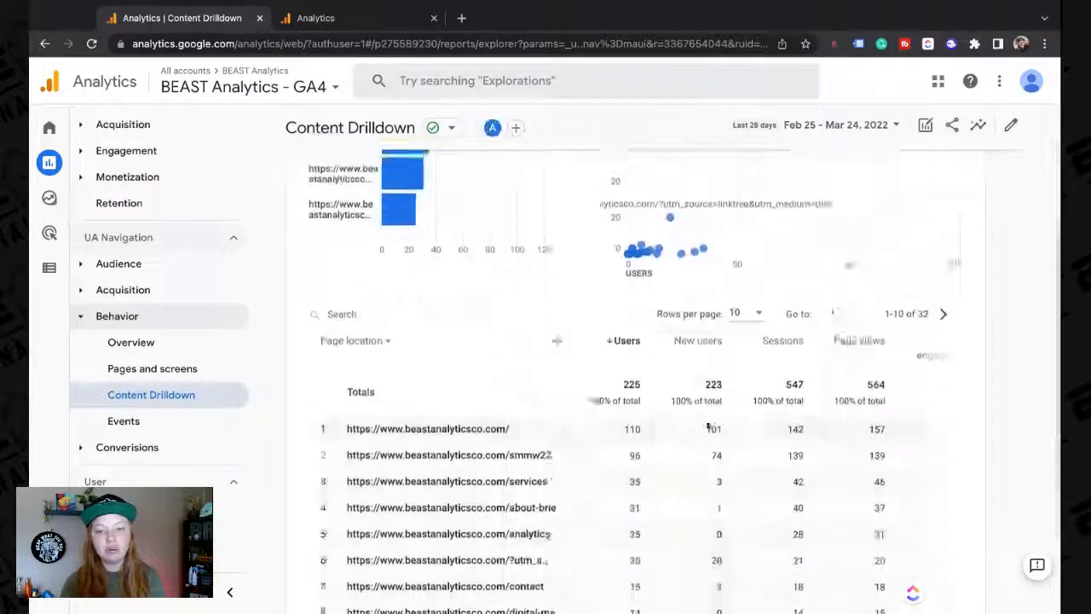